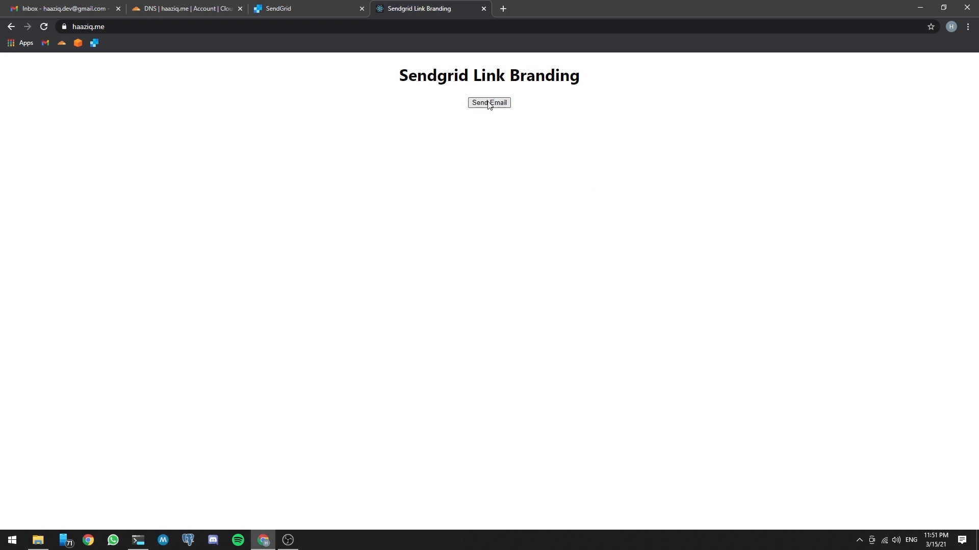
Step: Switch to Gmail, open the new "Sendgrid link branding tutorial!" email and download the report through its DOWNLOAD link
{"action": "left_click", "coordinate": [72, 11]}
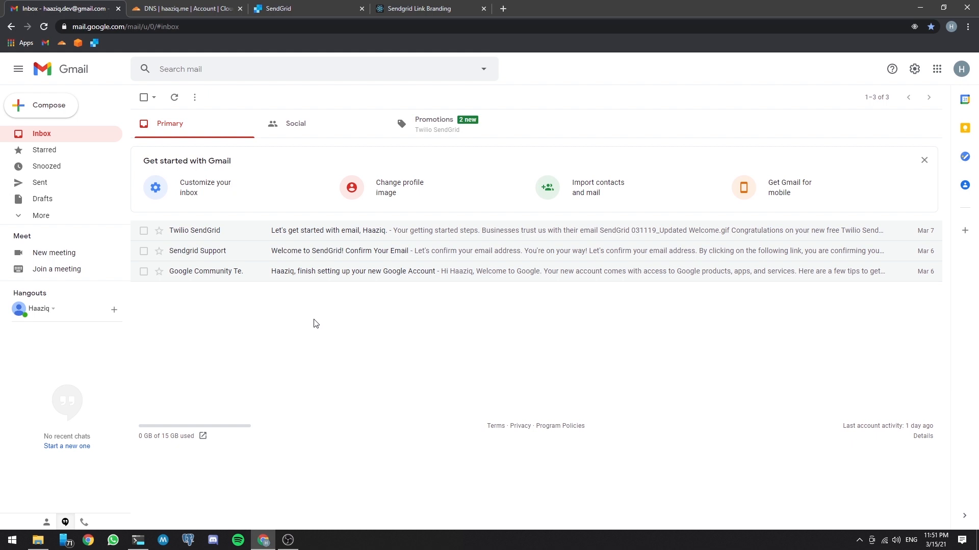
{"action": "left_click", "coordinate": [175, 97]}
{"action": "left_click", "coordinate": [370, 234]}
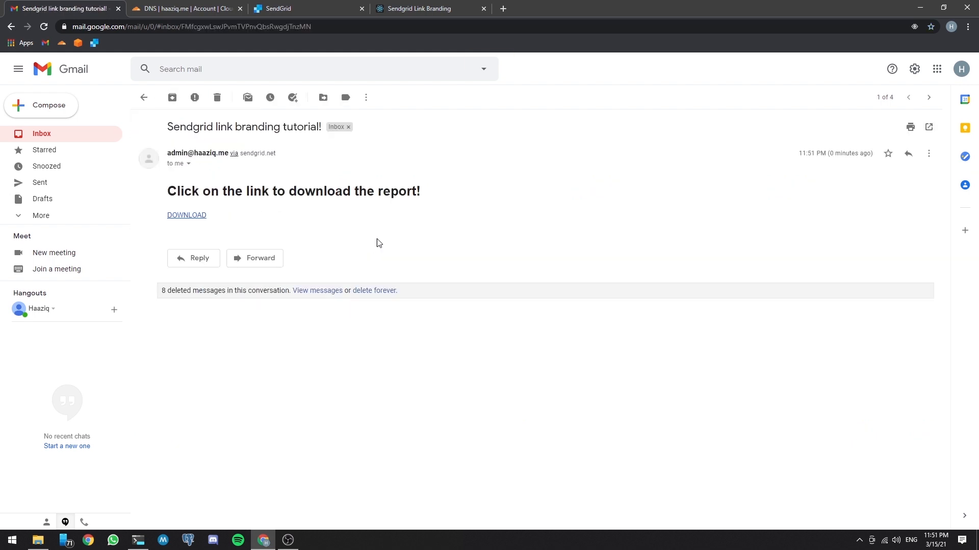
{"action": "left_click", "coordinate": [185, 216]}
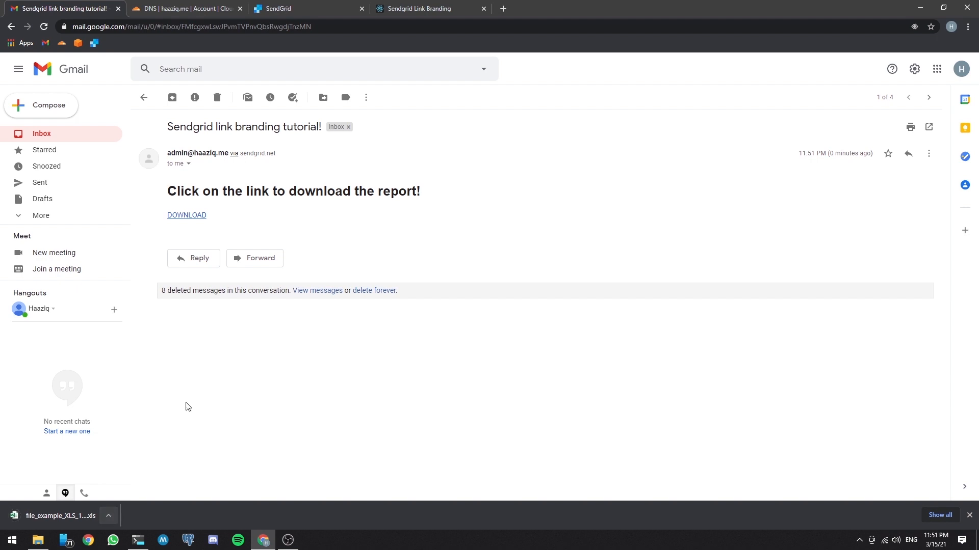
{"action": "left_click", "coordinate": [968, 516]}
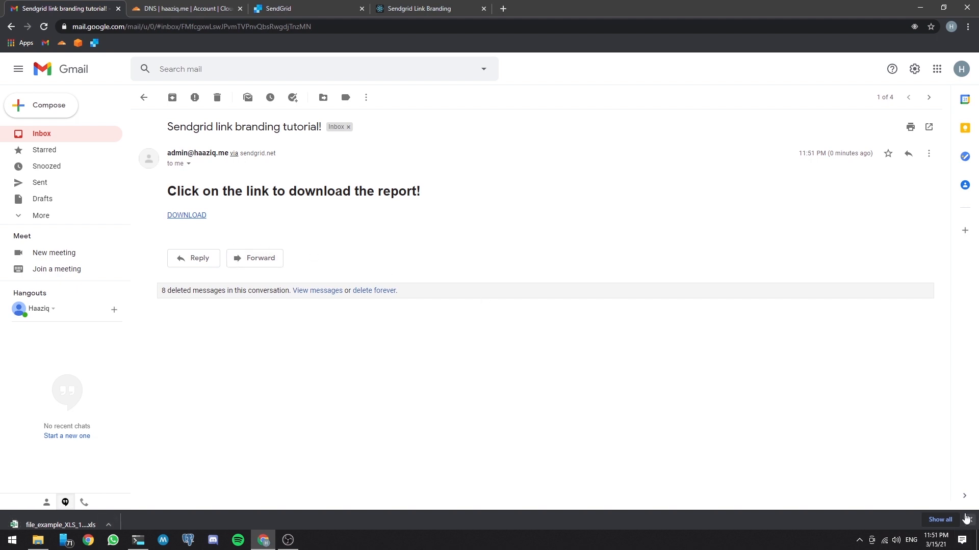
Step: Inspect the HTML of the email's DOWNLOAD link to examine the address it points to
{"action": "right_click", "coordinate": [182, 216]}
{"action": "left_click", "coordinate": [218, 292]}
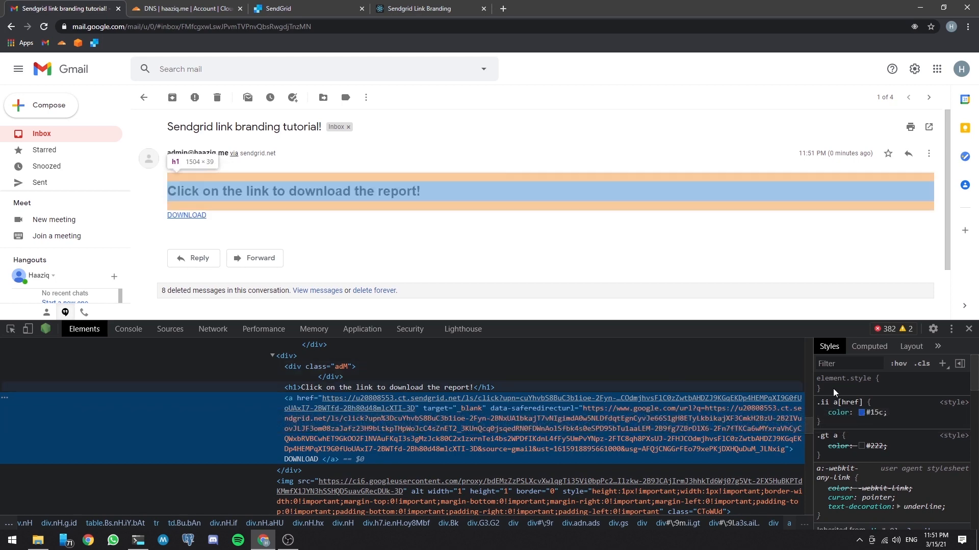
{"action": "left_click", "coordinate": [968, 328]}
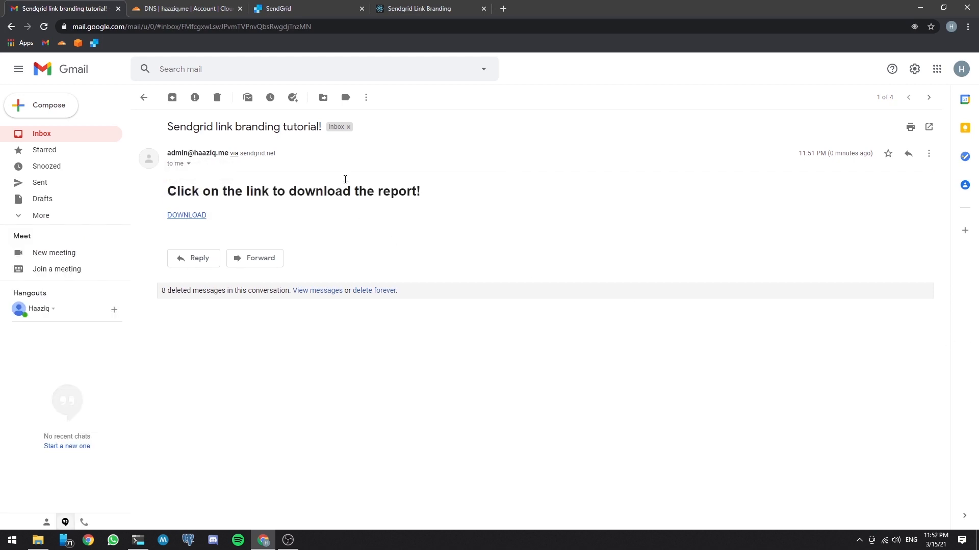
Step: Look over the SendGrid dashboard and the domain shown in Cloudflare's DNS management
{"action": "left_click", "coordinate": [304, 10]}
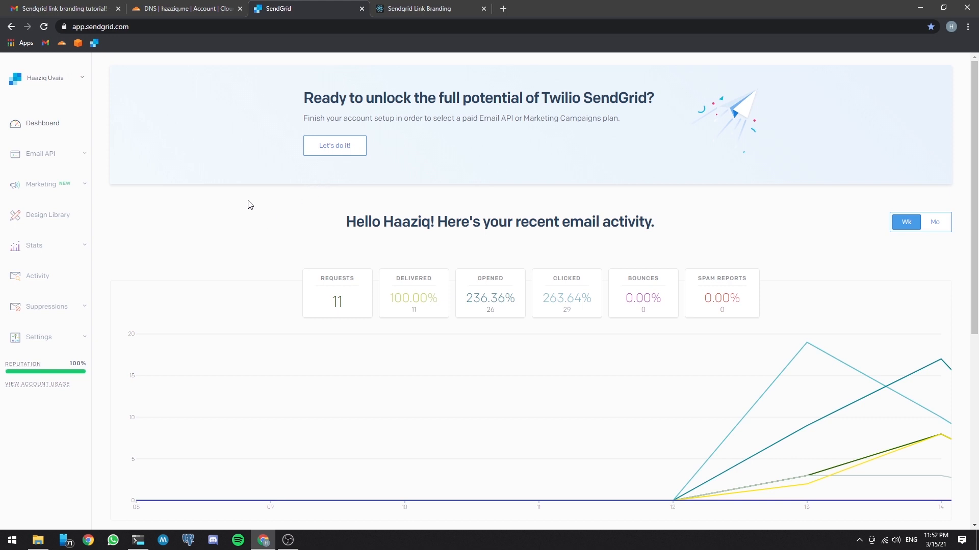
{"action": "left_click", "coordinate": [191, 12]}
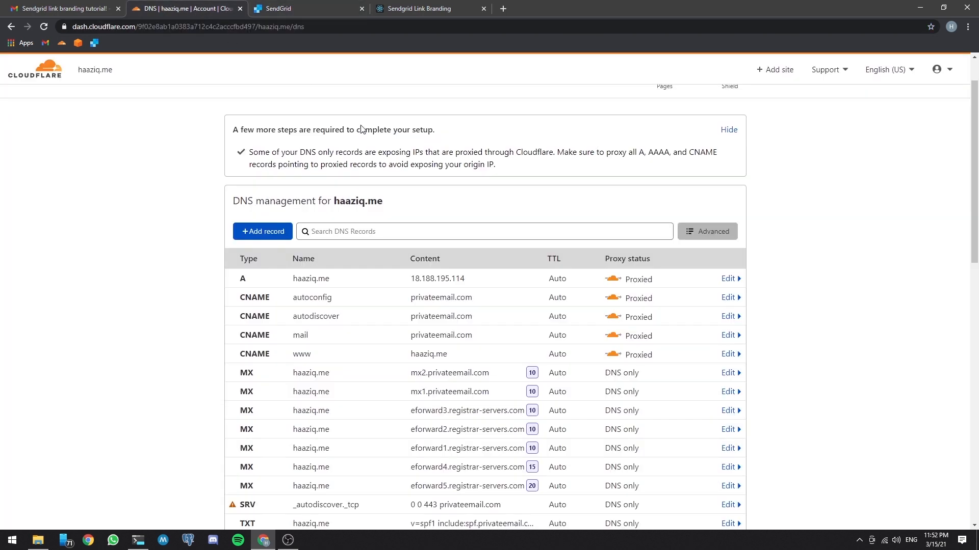
{"action": "left_click_drag", "start_coordinate": [390, 202], "coordinate": [330, 199]}
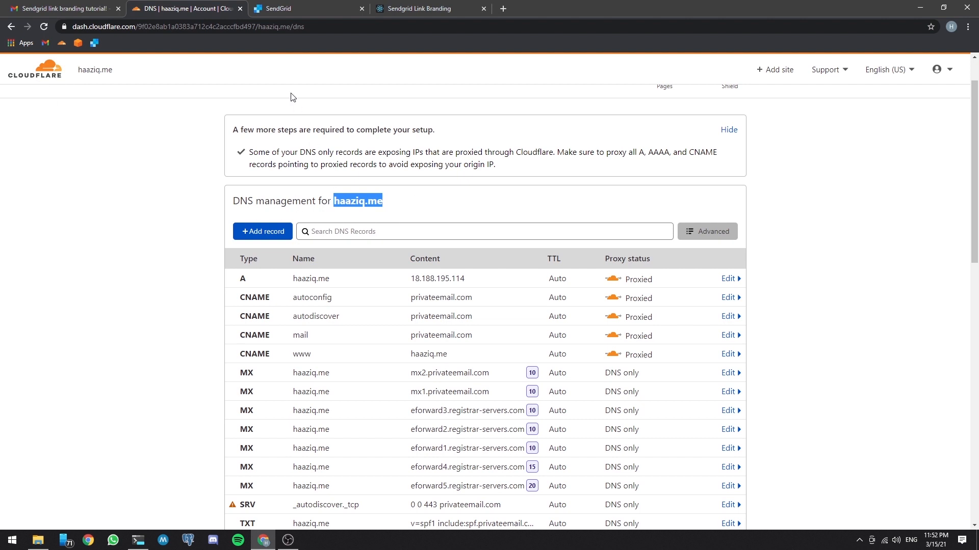
Step: Switch to SendGrid and start the Link Branding setup from the Sender Authentication settings
{"action": "left_click", "coordinate": [302, 9]}
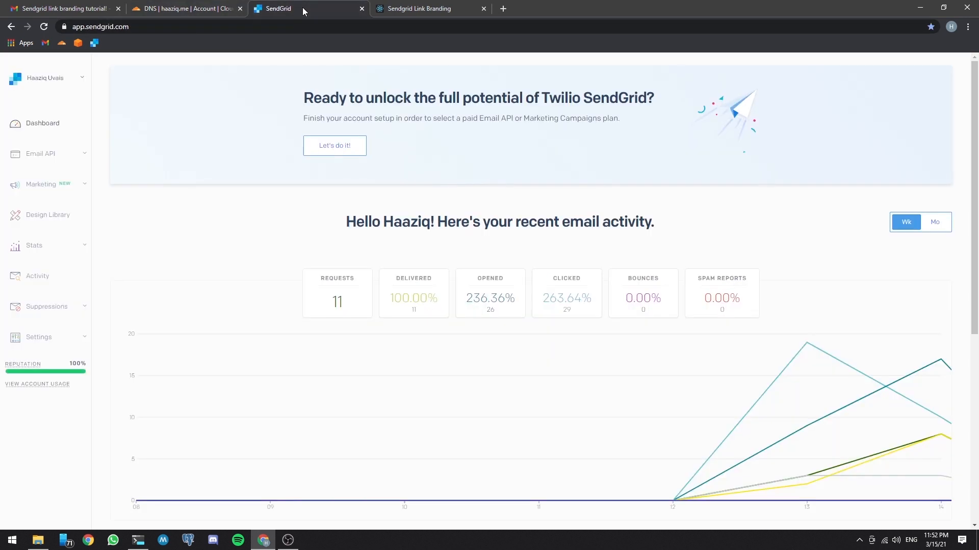
{"action": "left_click", "coordinate": [40, 343]}
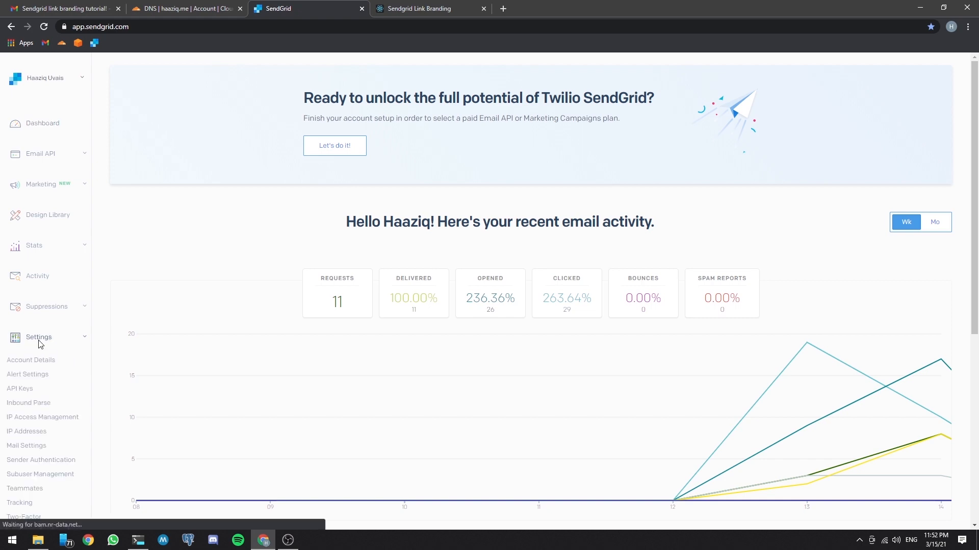
{"action": "scroll", "coordinate": [40, 345], "scroll_direction": "down", "scroll_amount": 2}
{"action": "left_click", "coordinate": [35, 360]}
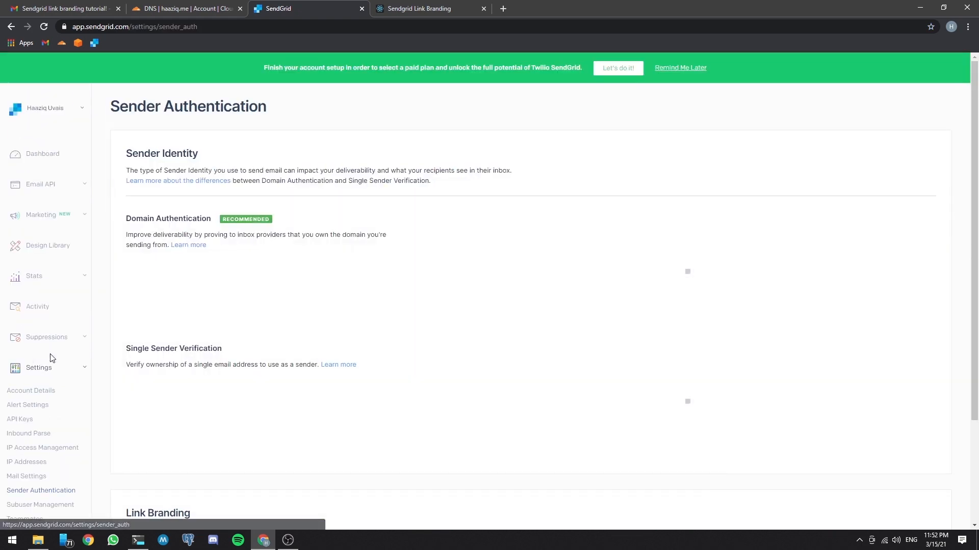
{"action": "scroll", "coordinate": [336, 309], "scroll_direction": "down", "scroll_amount": 3}
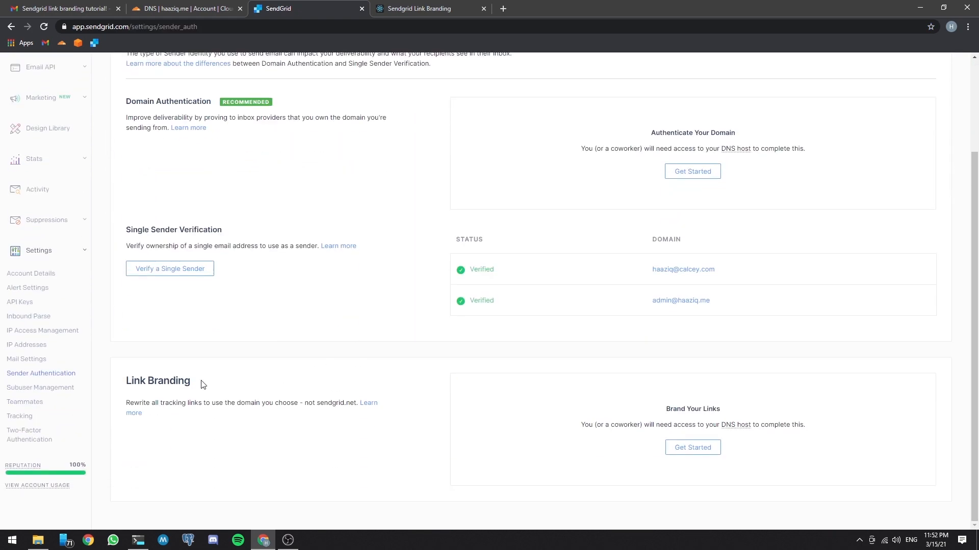
{"action": "left_click_drag", "start_coordinate": [202, 385], "coordinate": [136, 379]}
{"action": "left_click", "coordinate": [302, 385]}
{"action": "left_click", "coordinate": [697, 448]}
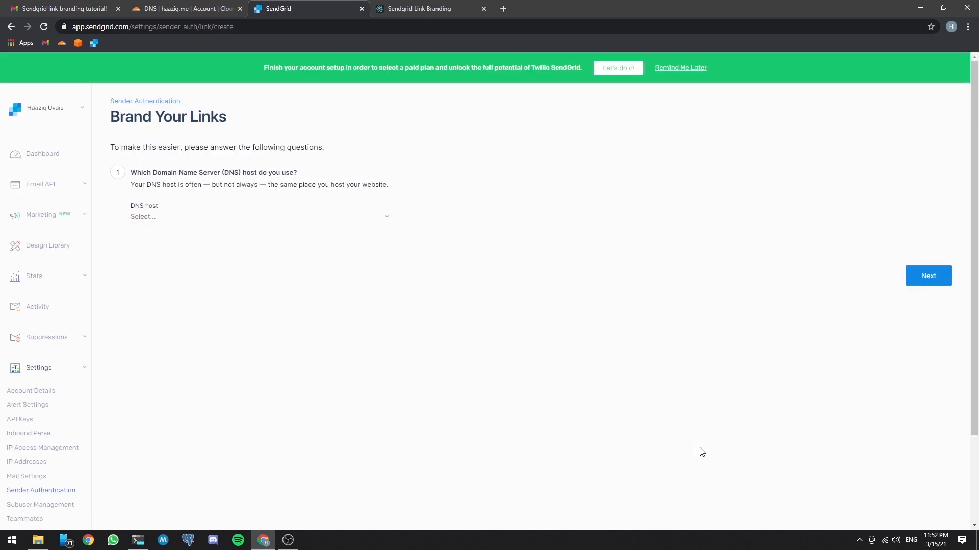
Step: Choose Cloudflare as the DNS host for the branded links and continue to the domain settings
{"action": "left_click", "coordinate": [217, 221]}
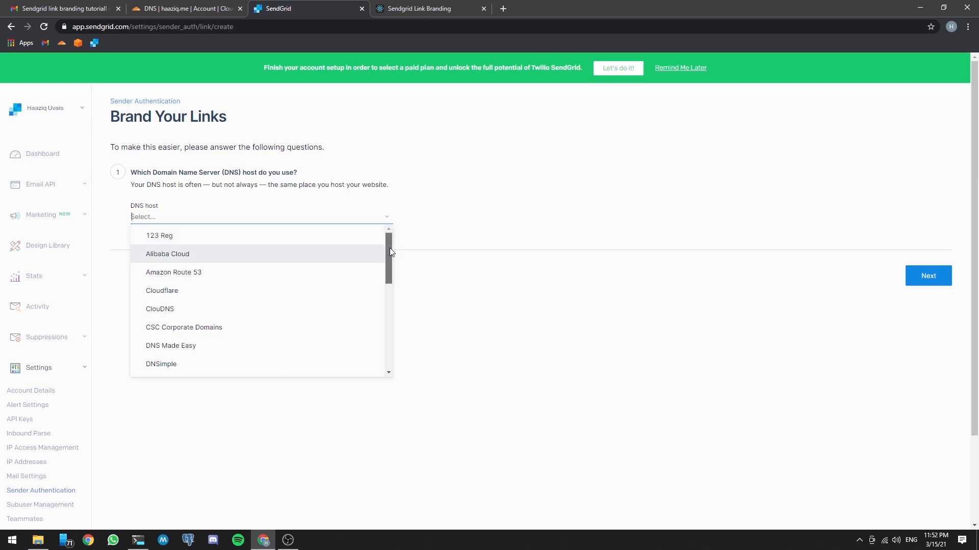
{"action": "mouse_move", "coordinate": [389, 256]}
{"action": "left_mouse_down"}
{"action": "mouse_move", "coordinate": [383, 356]}
{"action": "mouse_move", "coordinate": [390, 248]}
{"action": "left_mouse_up"}
{"action": "left_click", "coordinate": [171, 293]}
{"action": "left_click", "coordinate": [927, 277]}
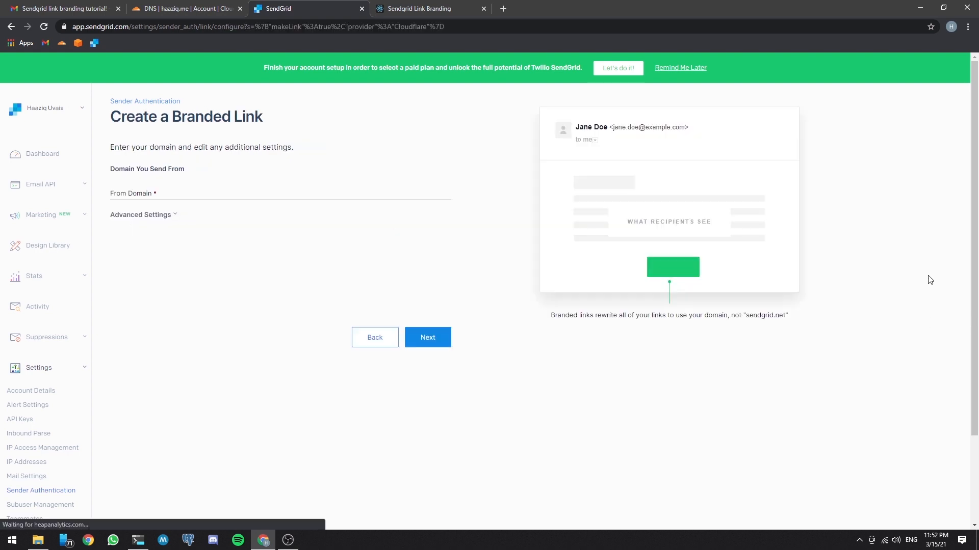
Step: Set the branded link's From Domain to haaziq.me
{"action": "left_click", "coordinate": [182, 192]}
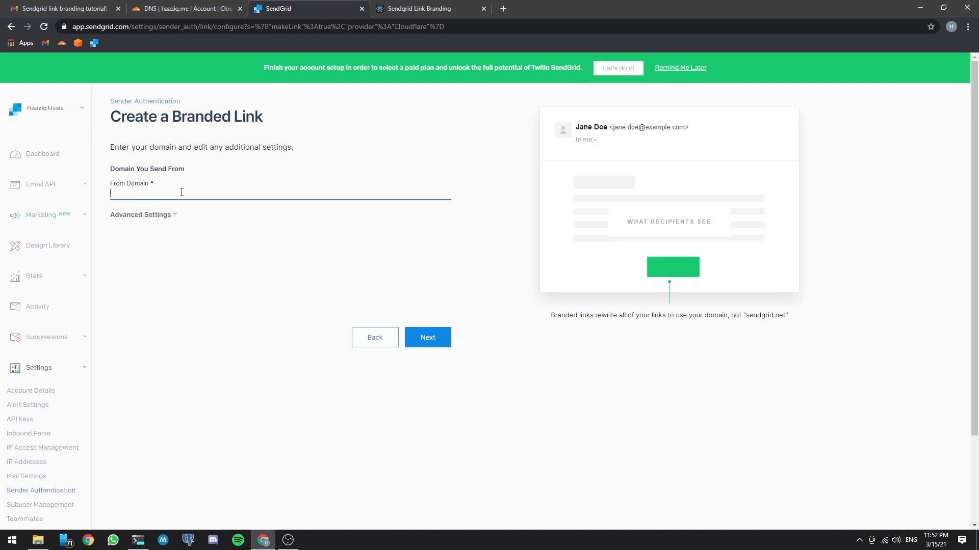
{"action": "type", "text": "haaziq.me"}
Step: Enable a custom link subdomain with the return path url and continue to the DNS records
{"action": "left_click", "coordinate": [150, 216]}
{"action": "left_click", "coordinate": [150, 216]}
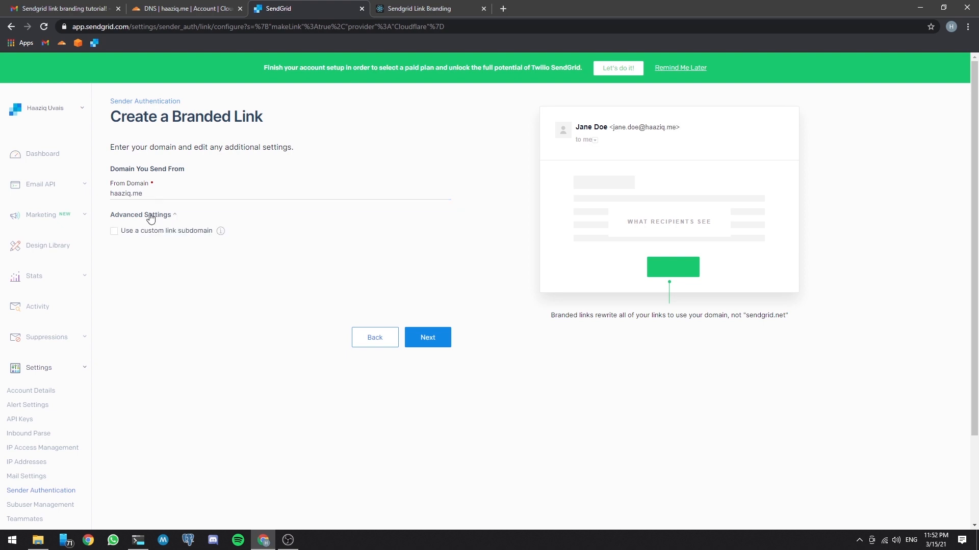
{"action": "left_click", "coordinate": [113, 234]}
{"action": "left_click", "coordinate": [165, 259]}
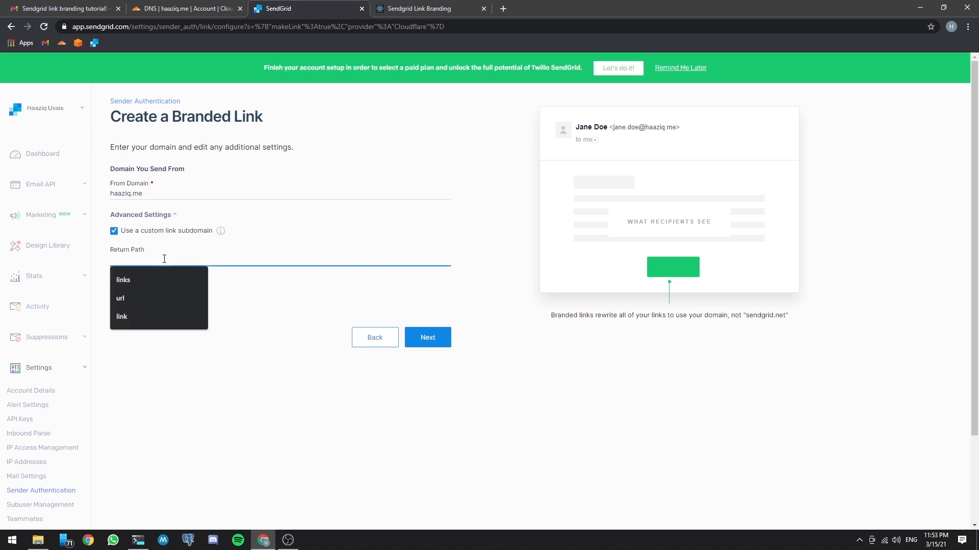
{"action": "type", "text": "url"}
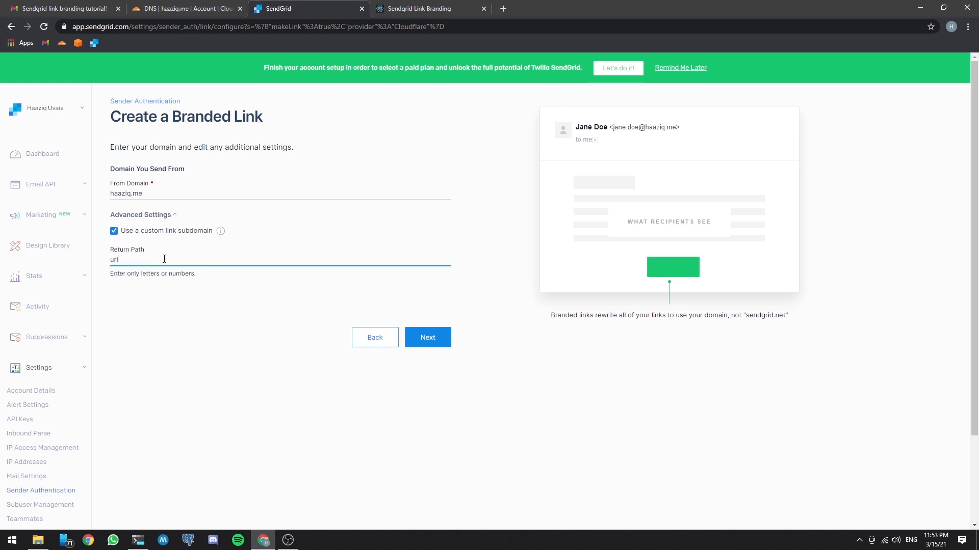
{"action": "left_click", "coordinate": [188, 298]}
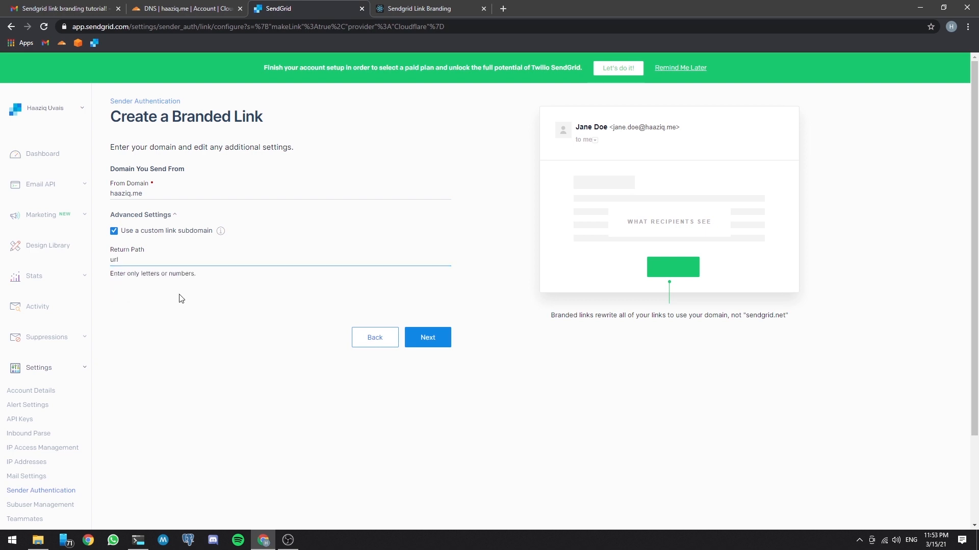
{"action": "left_click", "coordinate": [427, 338]}
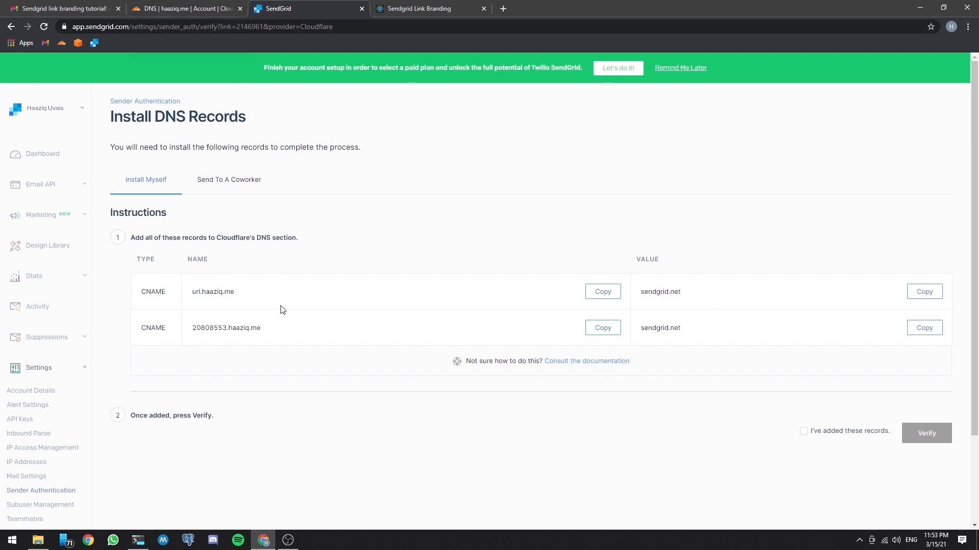
Step: In Cloudflare, start a new CNAME record and copy url.haaziq.me from SendGrid's first record as its name
{"action": "left_click", "coordinate": [203, 7]}
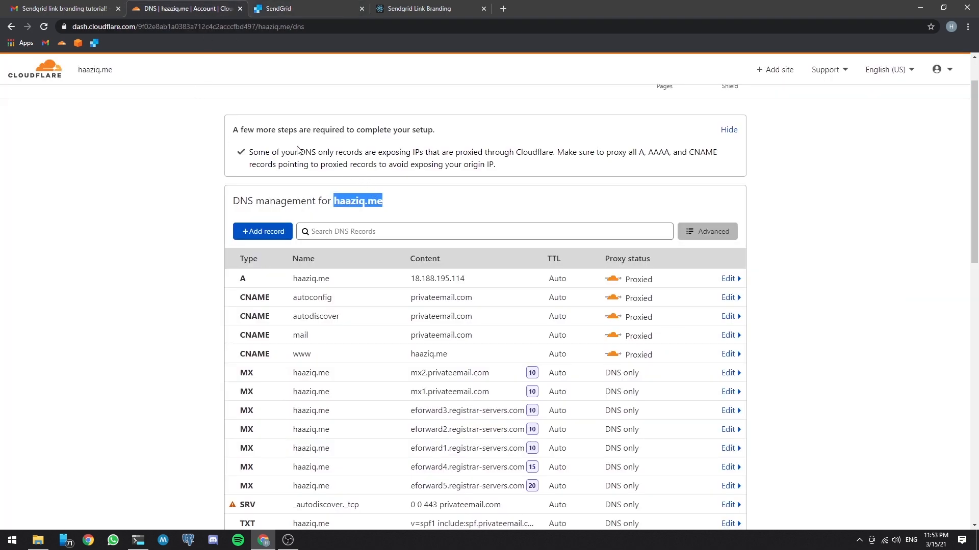
{"action": "left_click", "coordinate": [265, 234]}
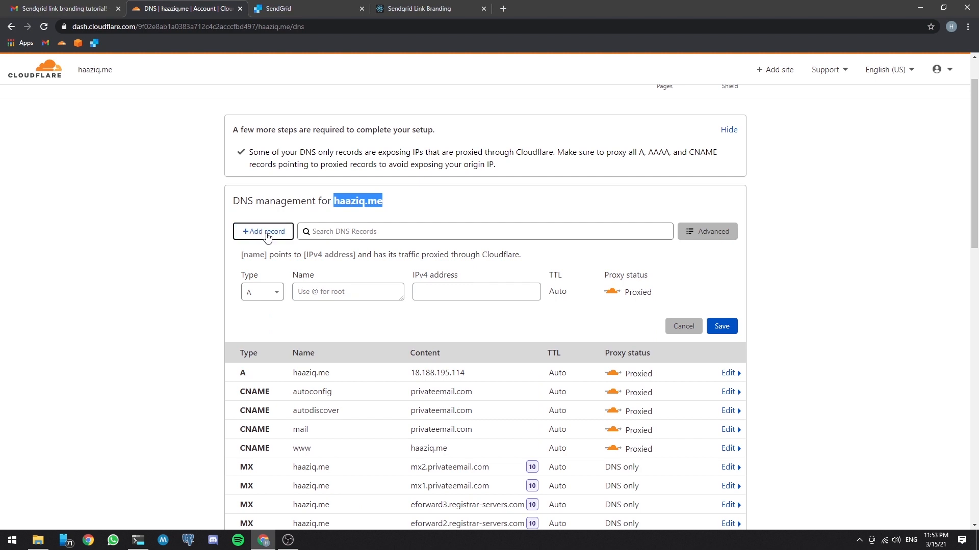
{"action": "left_click", "coordinate": [277, 294]}
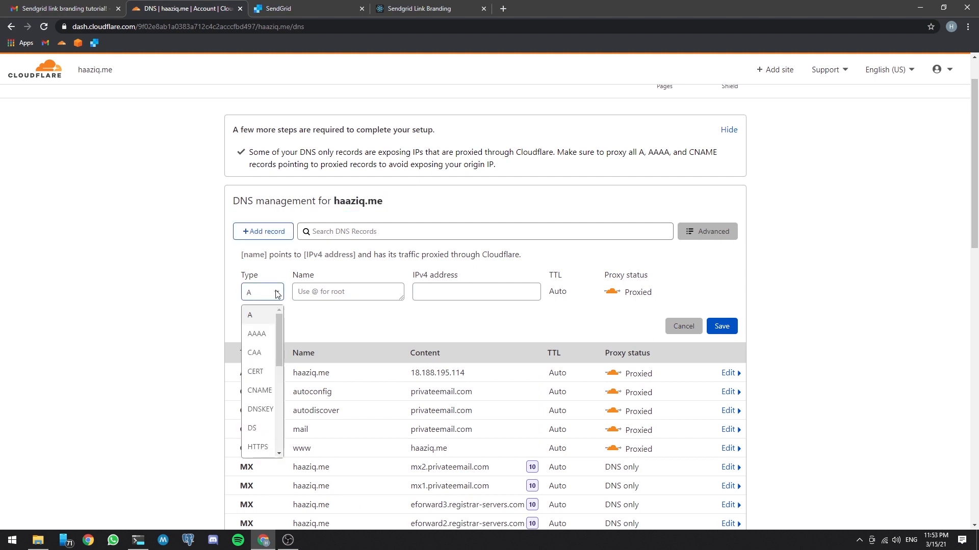
{"action": "left_click", "coordinate": [257, 392]}
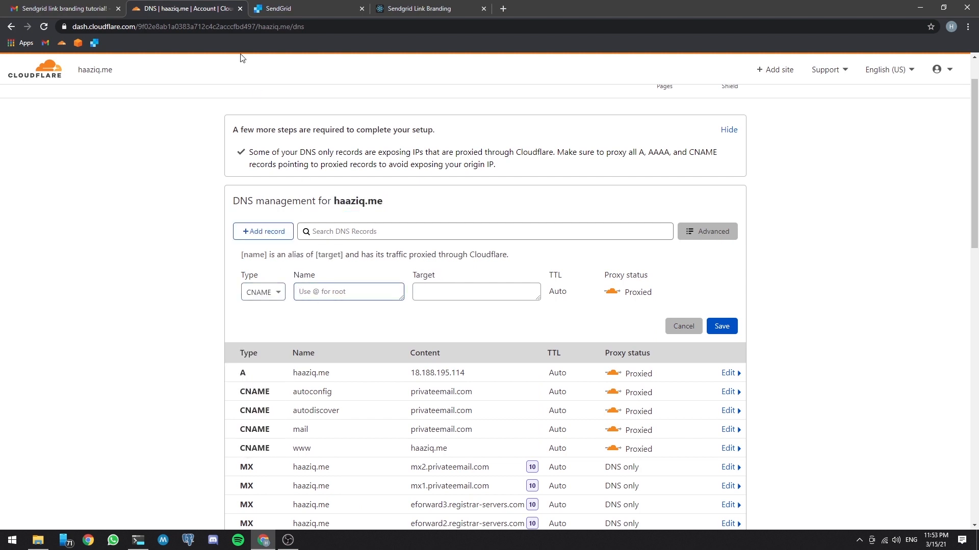
{"action": "left_click", "coordinate": [283, 11]}
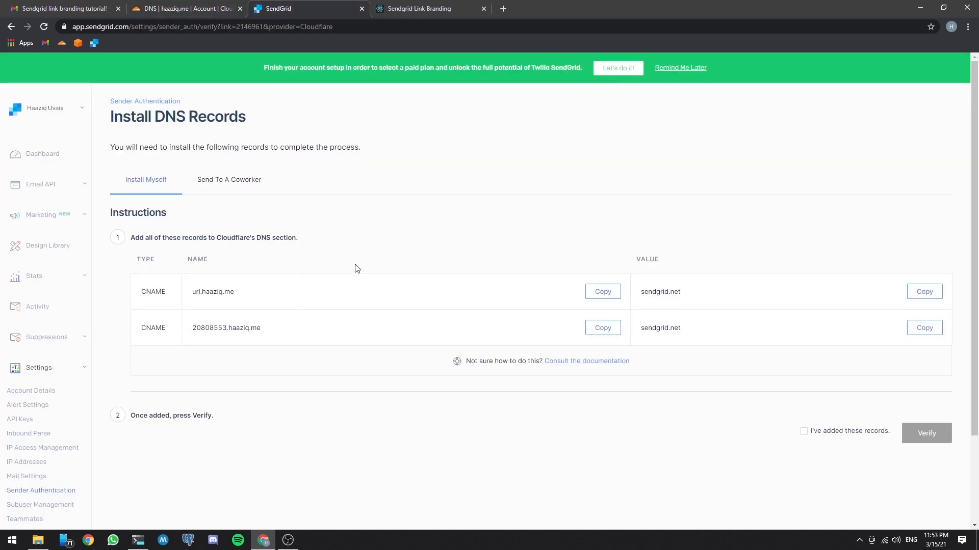
{"action": "left_click", "coordinate": [603, 292]}
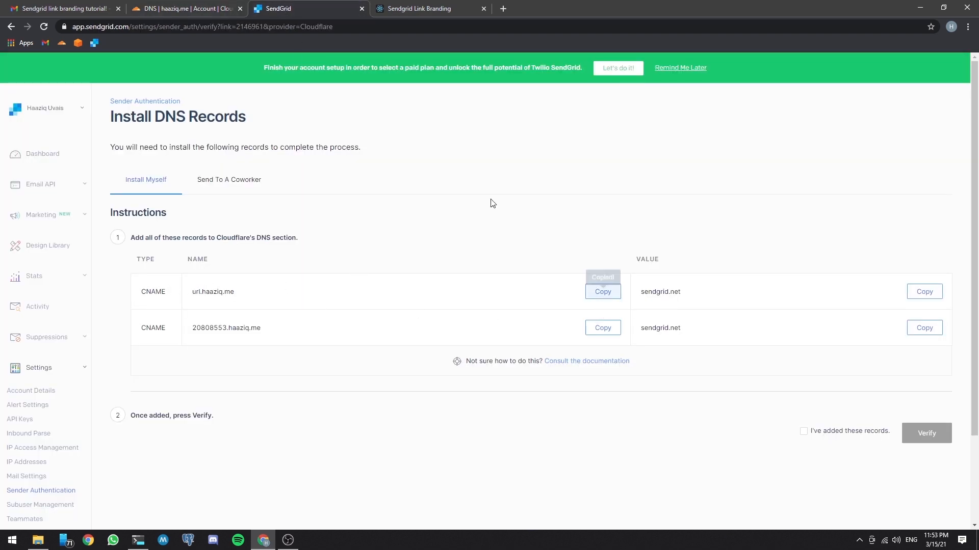
{"action": "left_click", "coordinate": [210, 11]}
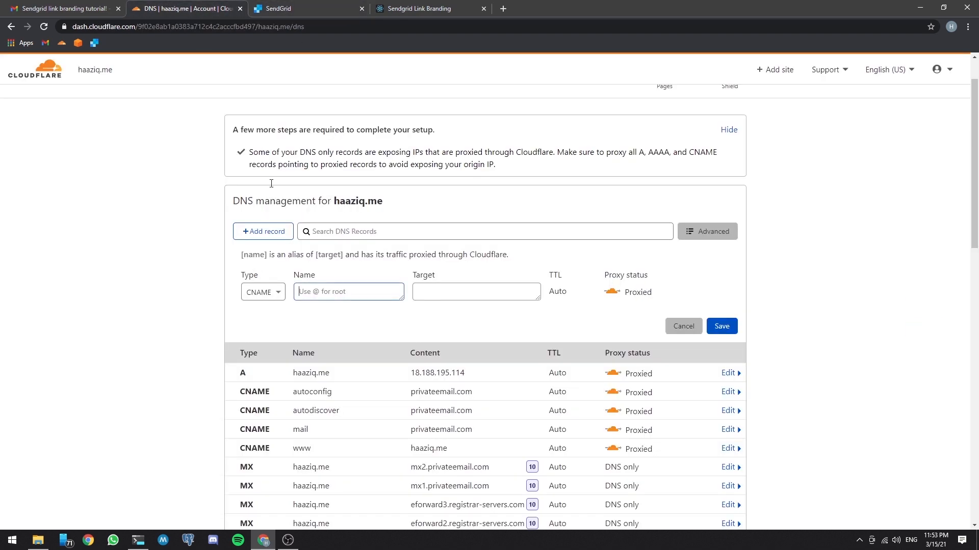
{"action": "left_click", "coordinate": [330, 292]}
{"action": "key", "text": "ctrl+v"}
Step: Copy sendgrid.net from SendGrid as the record's target, set its proxy status to DNS only and save it
{"action": "left_click", "coordinate": [308, 10]}
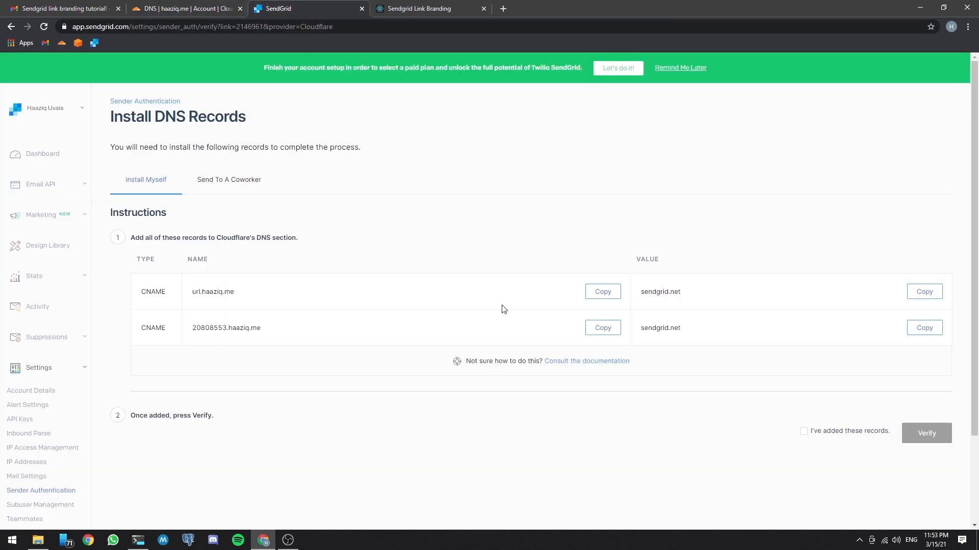
{"action": "left_click", "coordinate": [924, 292]}
{"action": "left_click", "coordinate": [186, 10]}
{"action": "left_click", "coordinate": [475, 295]}
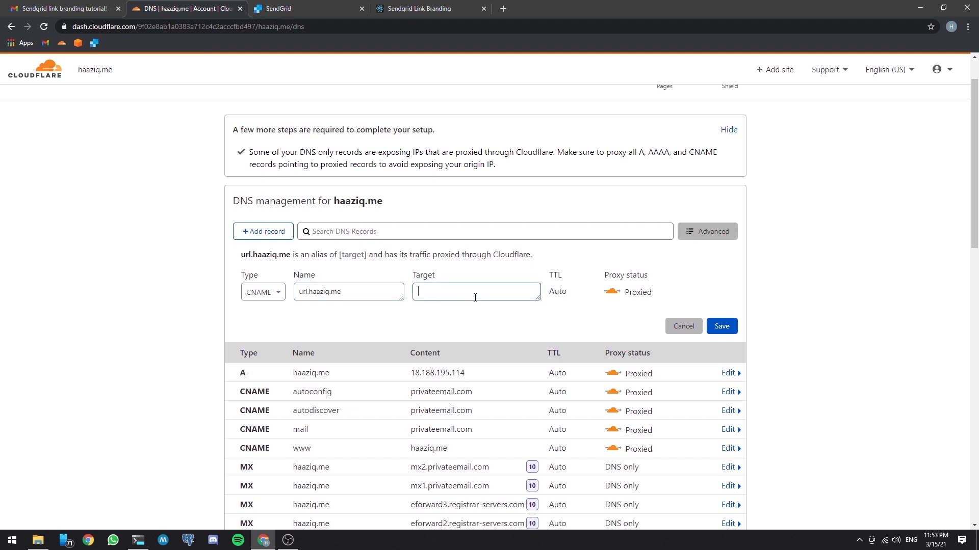
{"action": "key", "text": "ctrl+v"}
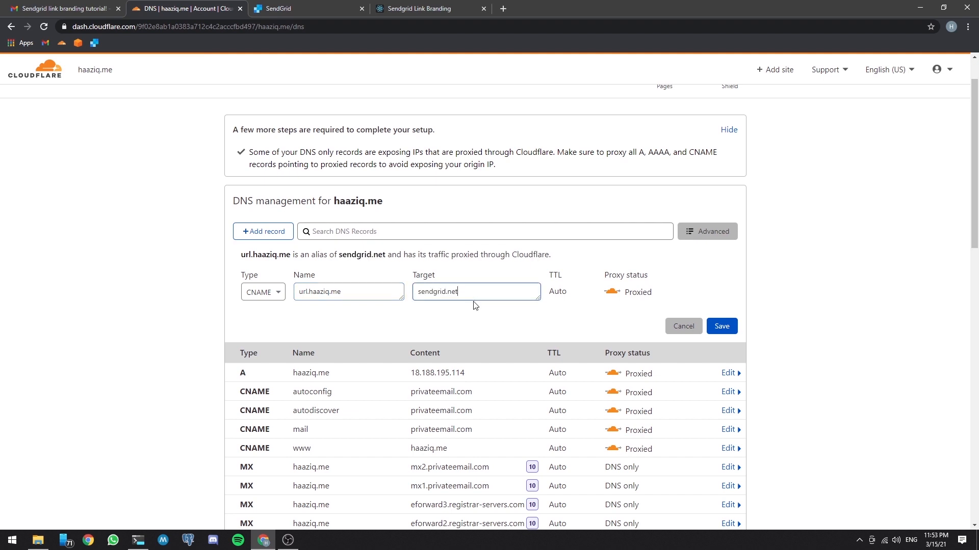
{"action": "left_click", "coordinate": [612, 294]}
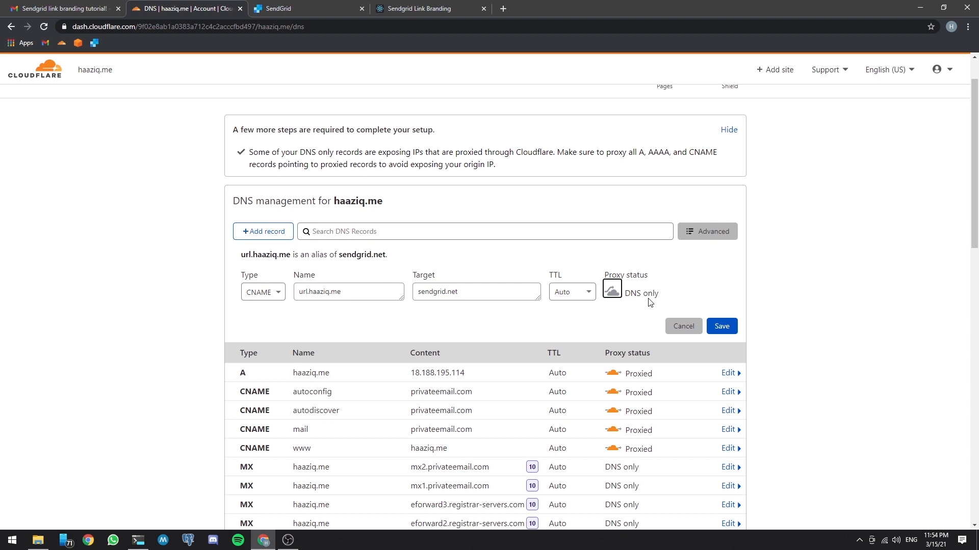
{"action": "left_click", "coordinate": [722, 327]}
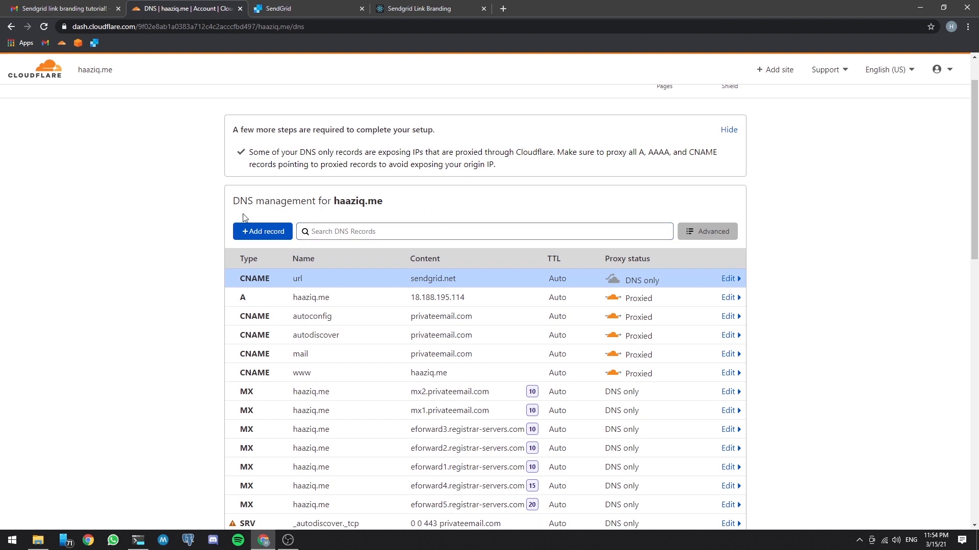
Step: In Cloudflare, start another CNAME record and copy the host name of SendGrid's second record as its name
{"action": "left_click", "coordinate": [263, 232]}
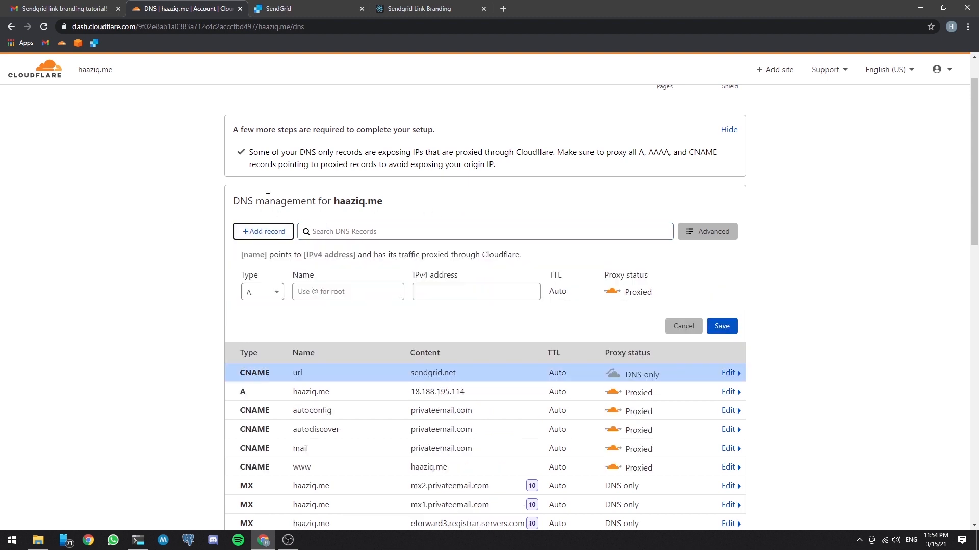
{"action": "left_click", "coordinate": [271, 293]}
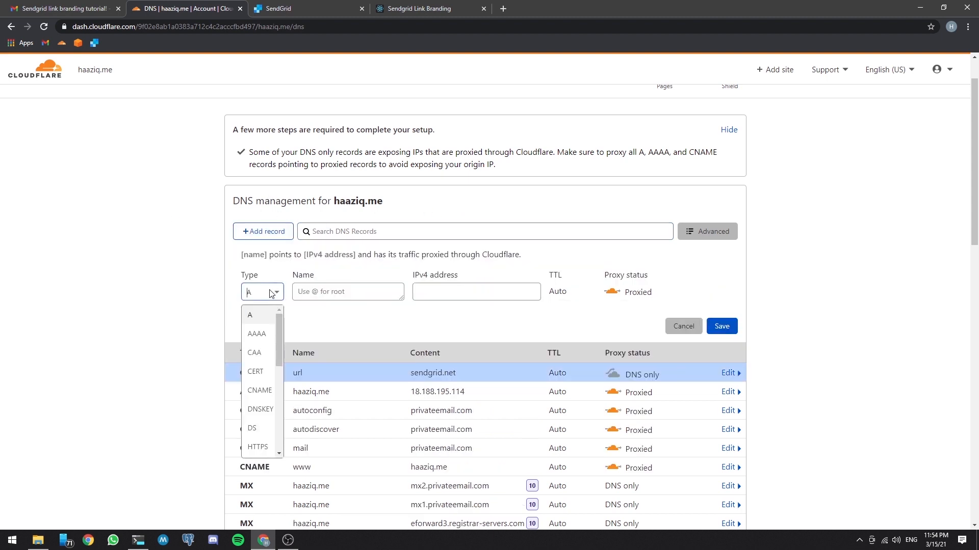
{"action": "left_click", "coordinate": [258, 391]}
{"action": "left_click", "coordinate": [301, 10]}
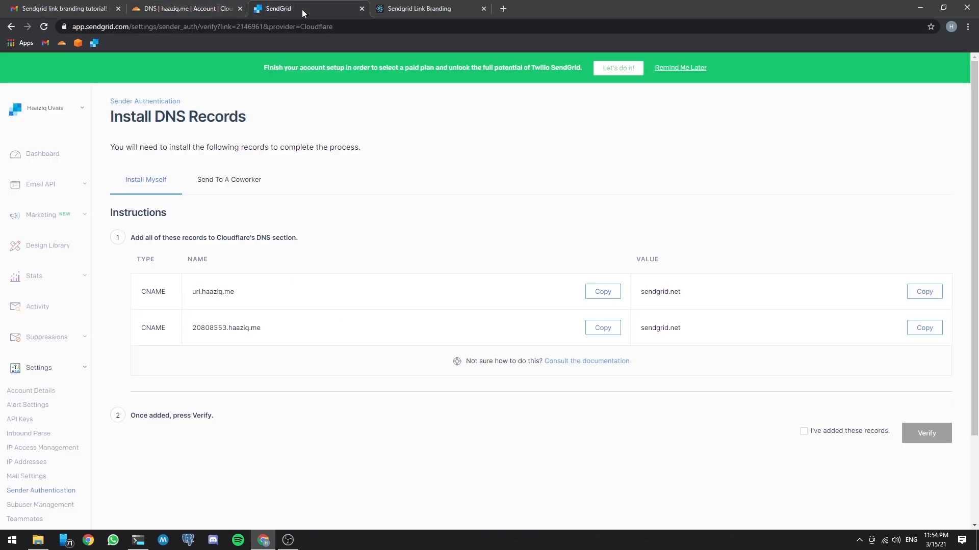
{"action": "left_click", "coordinate": [597, 332]}
{"action": "left_click", "coordinate": [202, 11]}
{"action": "key", "text": "ctrl+v"}
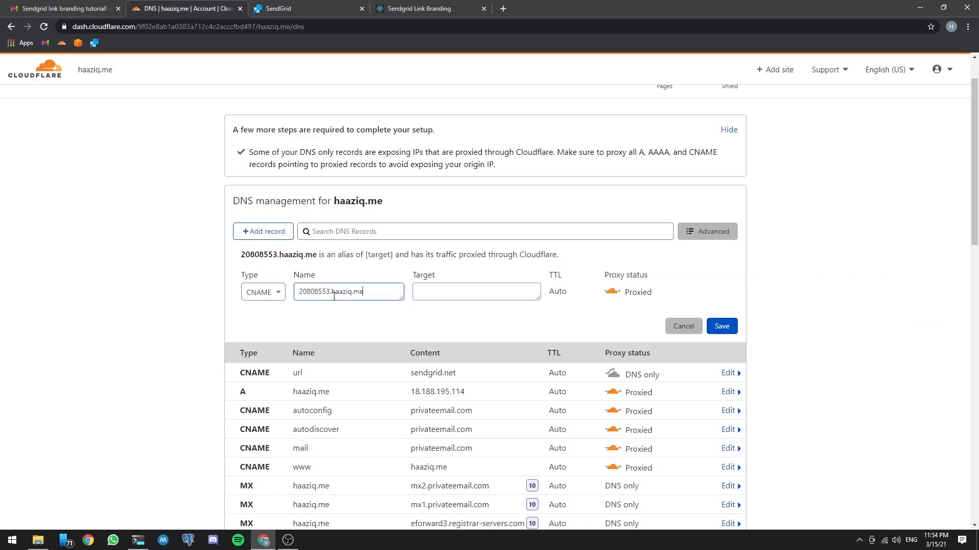
Step: Copy sendgrid.net from SendGrid's second record as the target, set the proxy status to DNS only and save the record
{"action": "left_click", "coordinate": [314, 13]}
{"action": "left_click", "coordinate": [924, 328]}
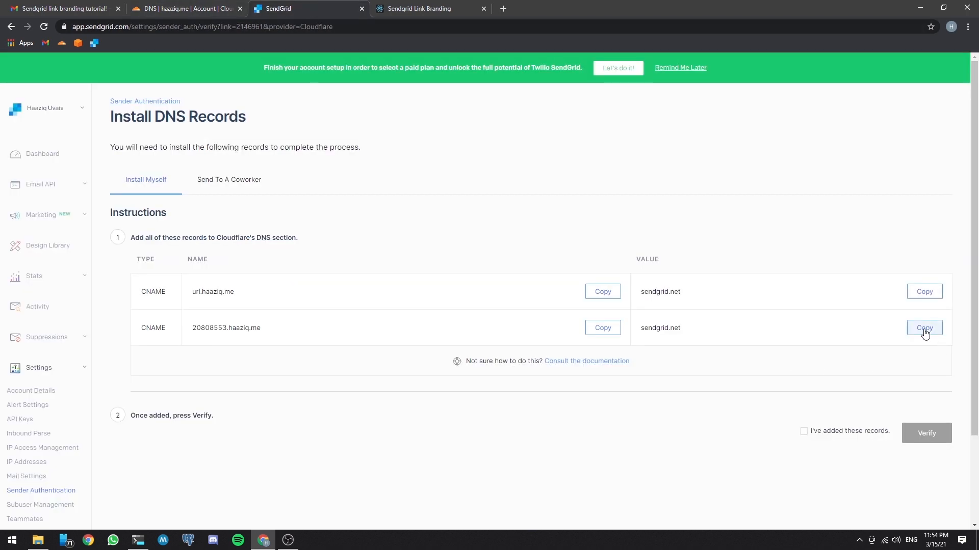
{"action": "left_click", "coordinate": [231, 10]}
{"action": "left_click", "coordinate": [476, 291]}
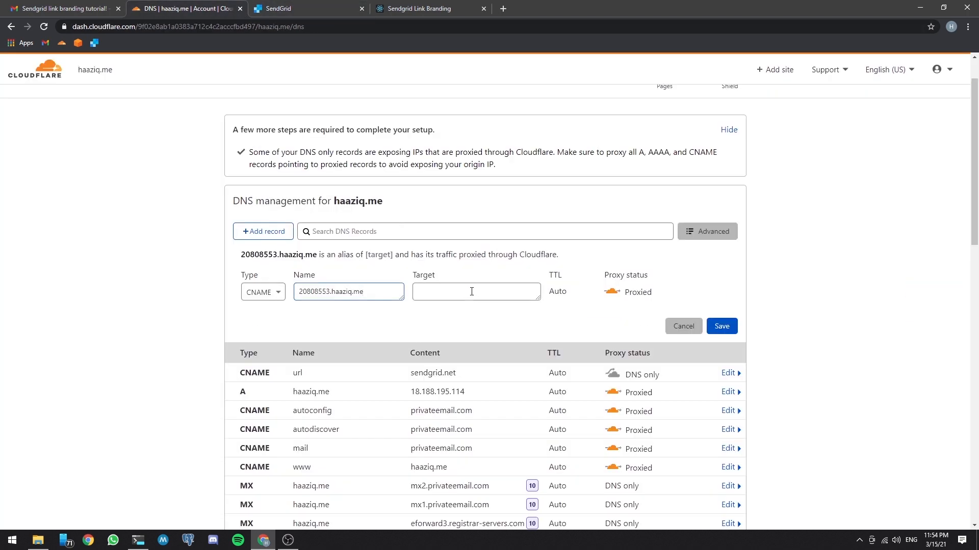
{"action": "key", "text": "ctrl+v"}
{"action": "left_click", "coordinate": [612, 294]}
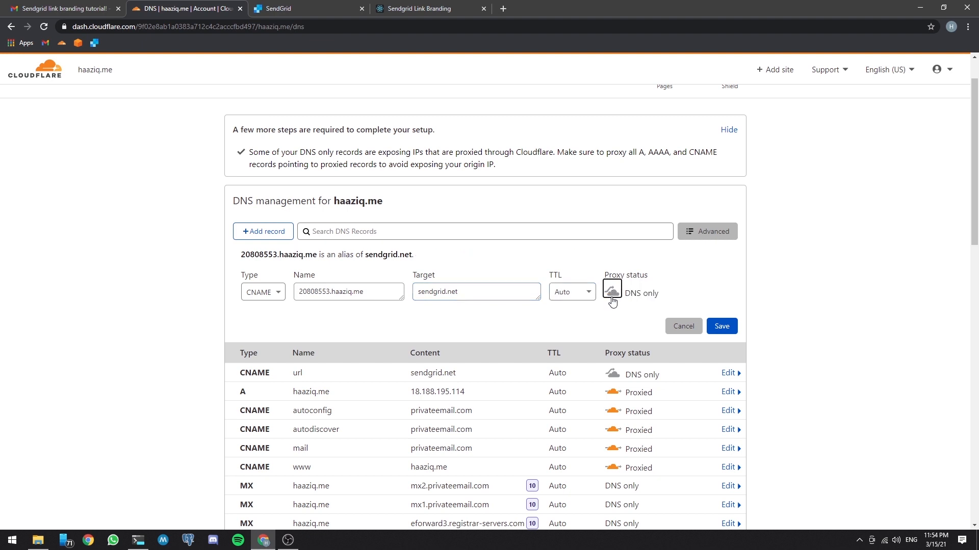
{"action": "left_click", "coordinate": [726, 329]}
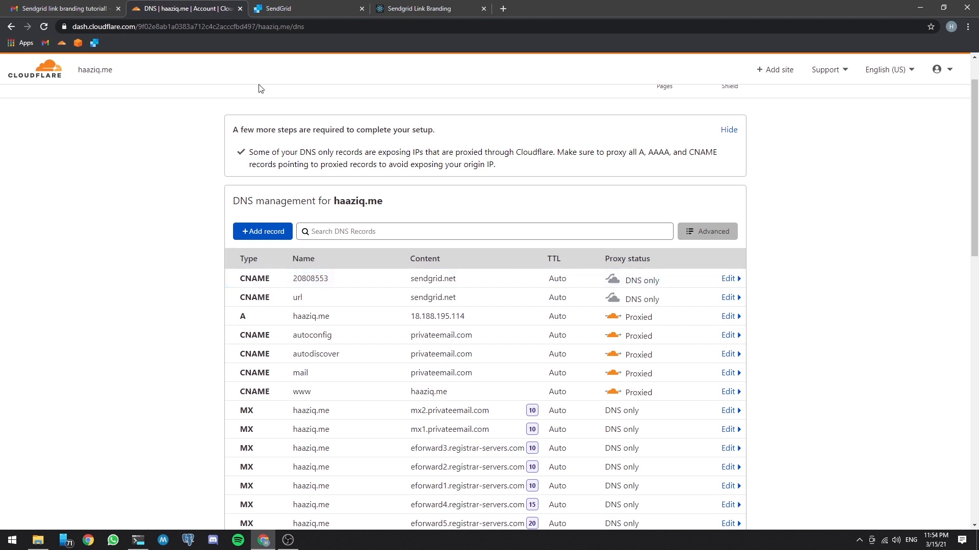
Step: In SendGrid, mark the DNS records as added and verify the branded link for haaziq.me
{"action": "left_click", "coordinate": [303, 8]}
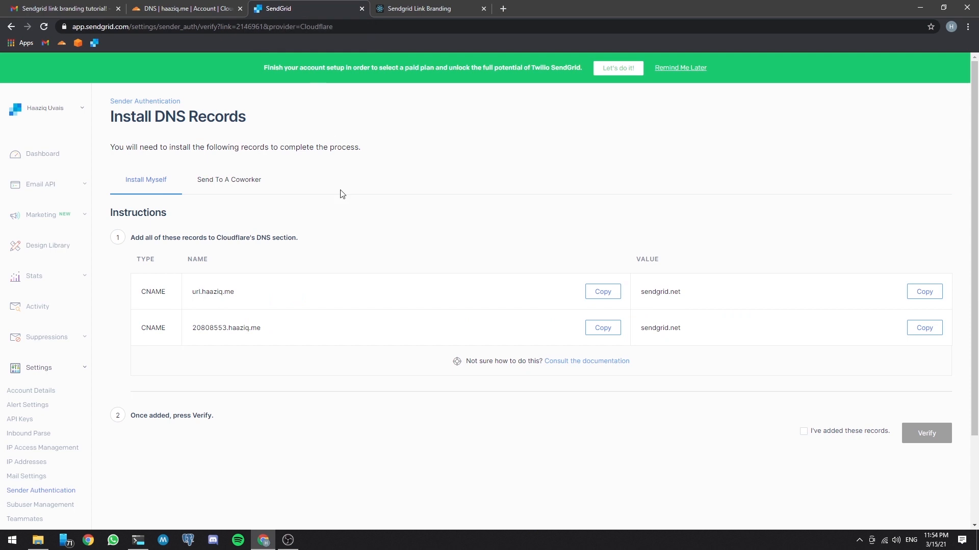
{"action": "left_click", "coordinate": [805, 437]}
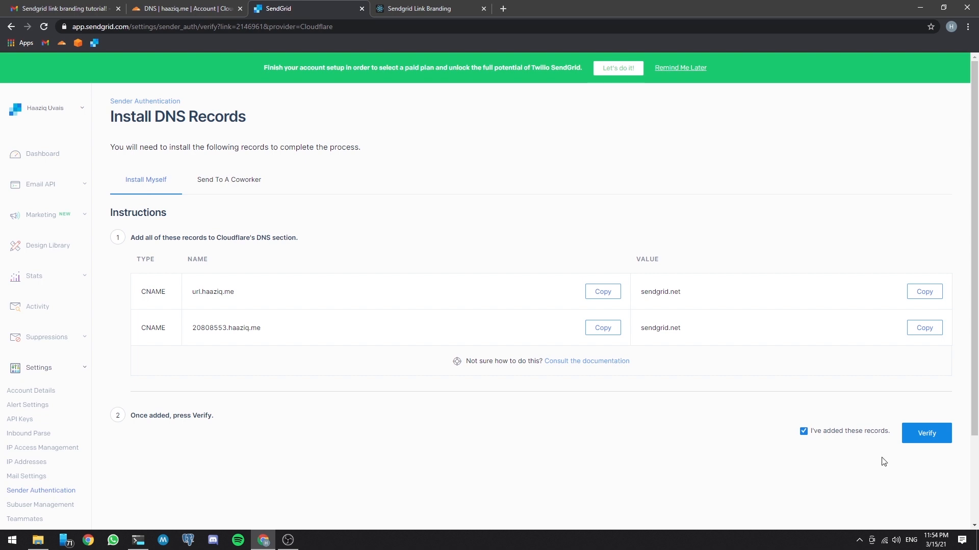
{"action": "left_click", "coordinate": [926, 435]}
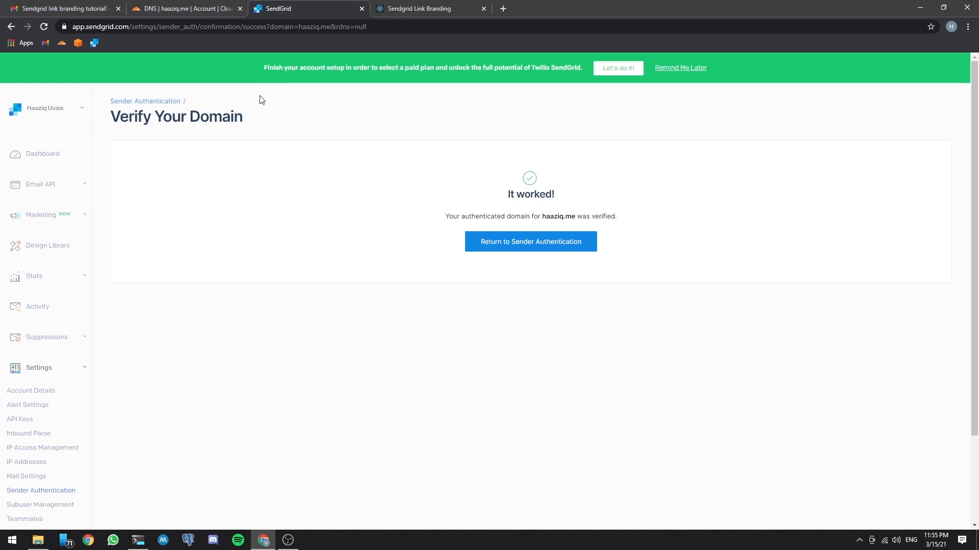
Step: Send a test email from the Sendgrid Link Branding page and open the new message in Gmail
{"action": "left_click", "coordinate": [425, 11]}
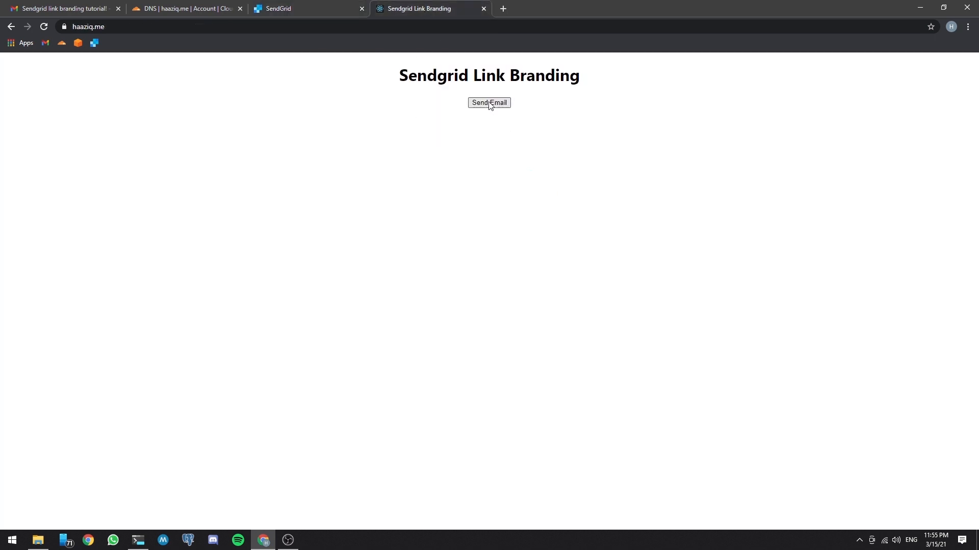
{"action": "left_click", "coordinate": [65, 8]}
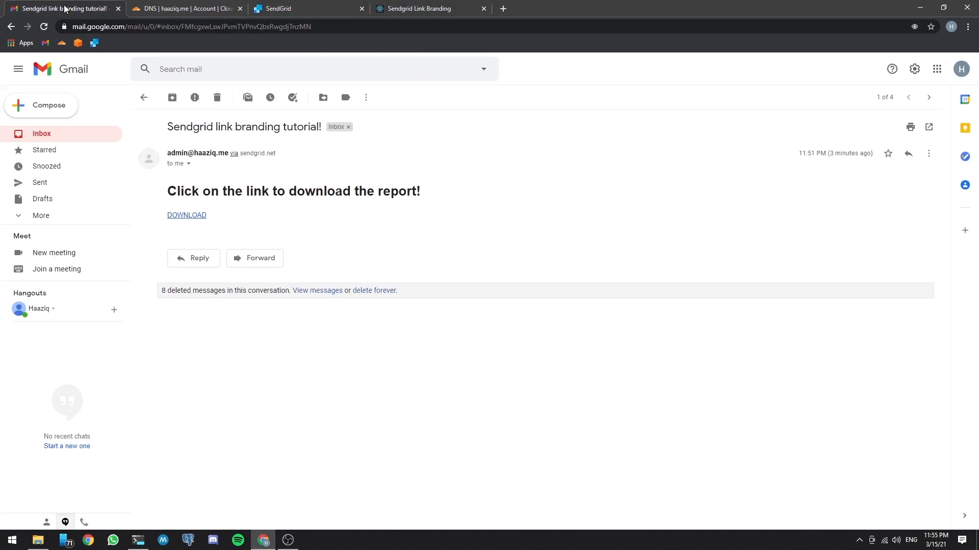
{"action": "left_click", "coordinate": [143, 97]}
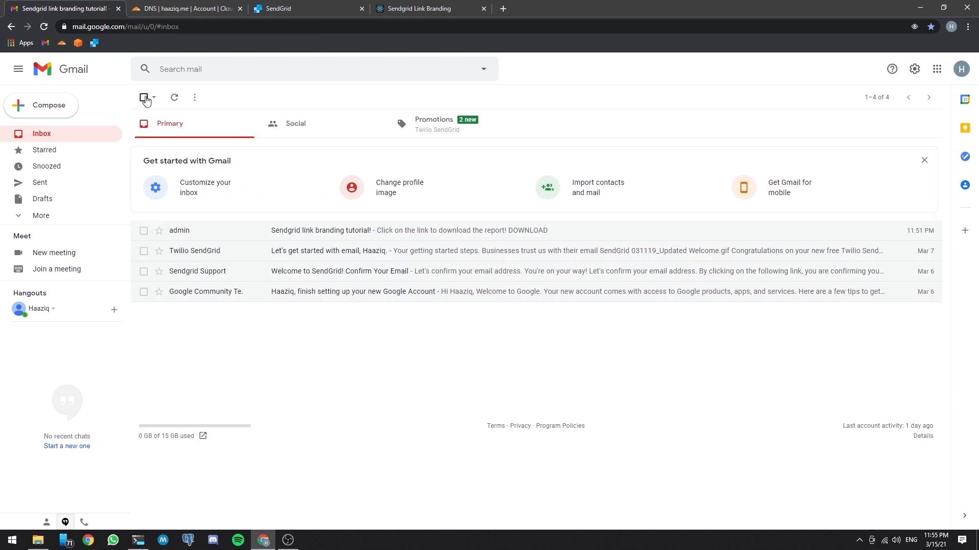
{"action": "left_click", "coordinate": [321, 234]}
{"action": "left_click", "coordinate": [176, 218]}
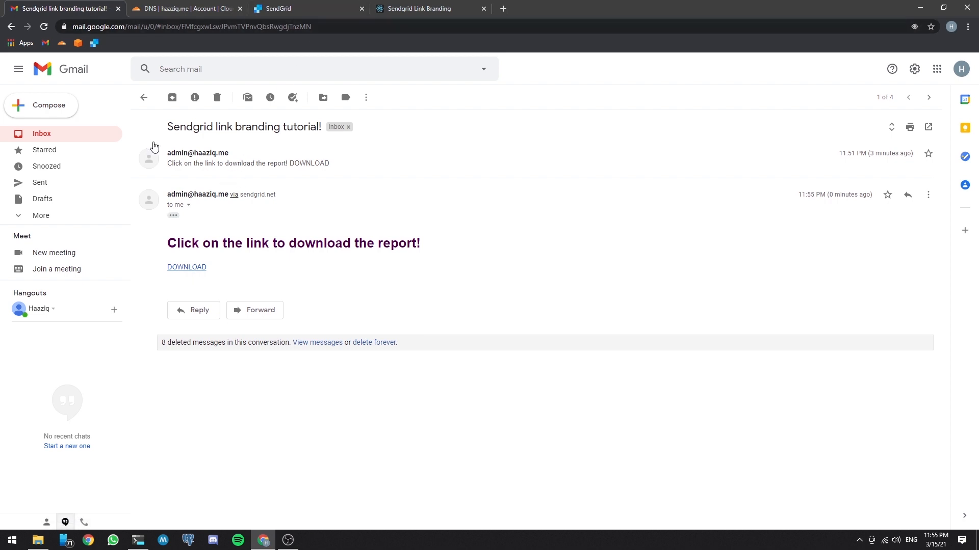
Step: Return to the Gmail inbox and delete the "Sendgrid link branding tutorial!" conversation
{"action": "left_click", "coordinate": [143, 98]}
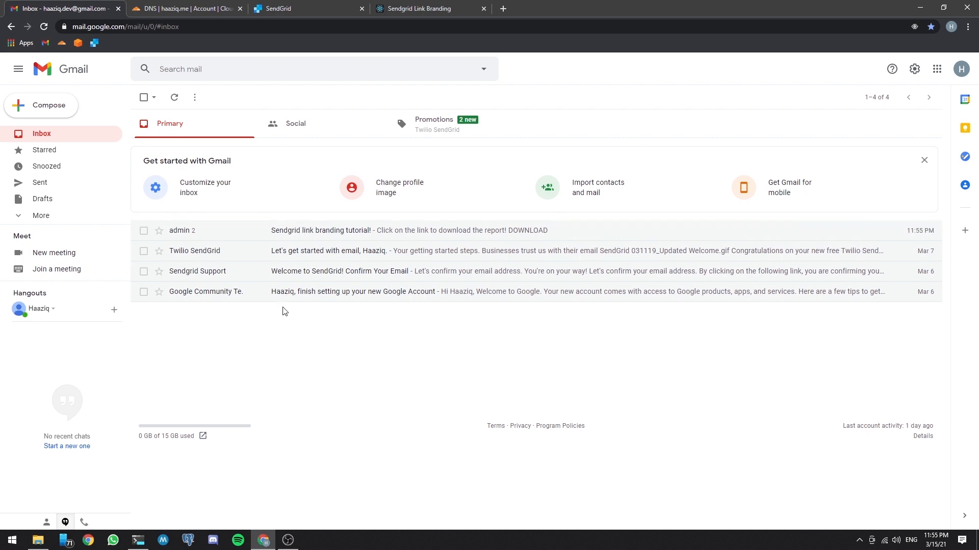
{"action": "left_click", "coordinate": [144, 231]}
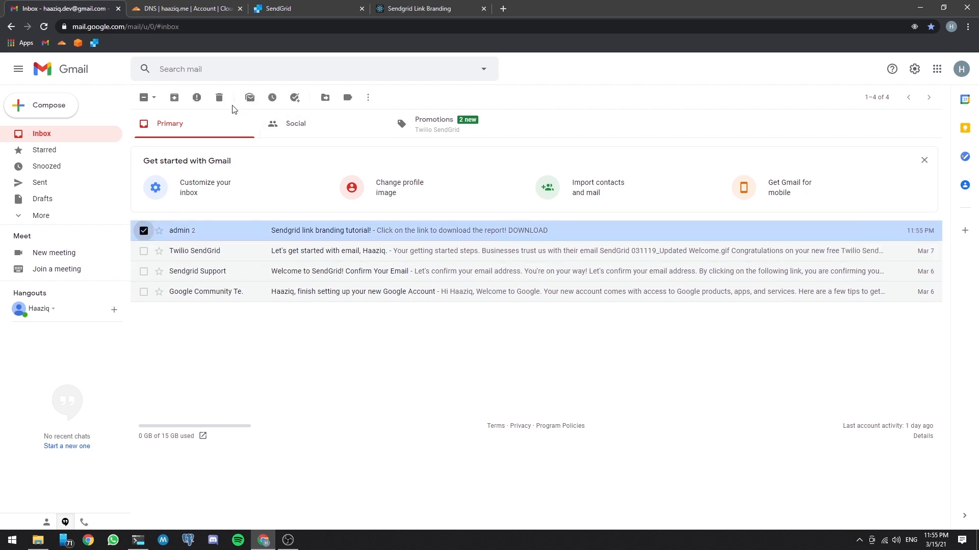
{"action": "left_click", "coordinate": [219, 97]}
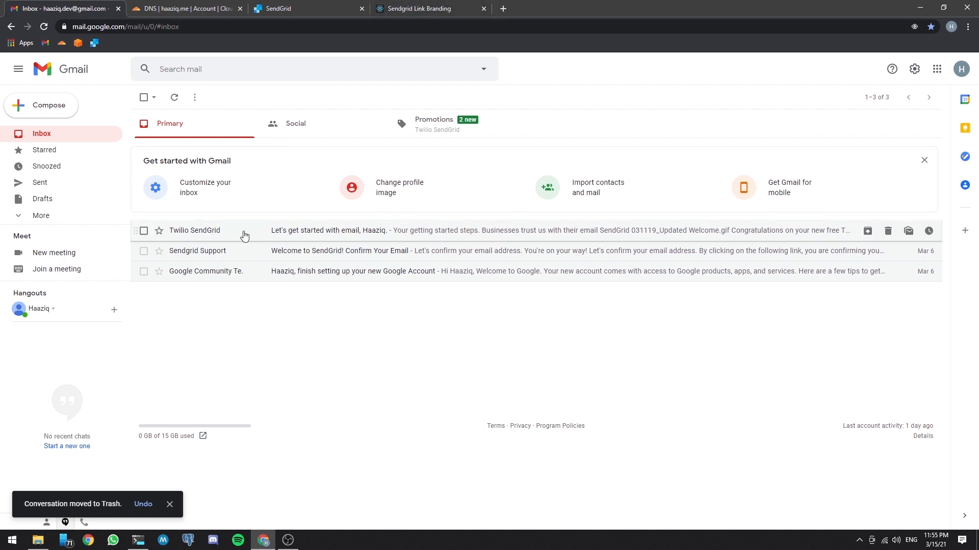
Step: Send a fresh test email from the Sendgrid Link Branding page and open it in Gmail
{"action": "left_click", "coordinate": [414, 8]}
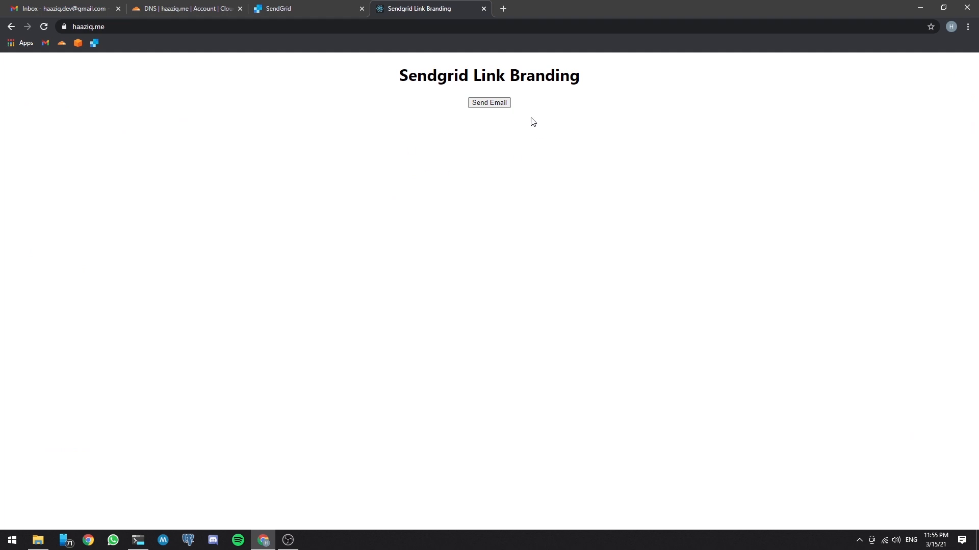
{"action": "left_click", "coordinate": [489, 103]}
{"action": "left_click", "coordinate": [50, 8]}
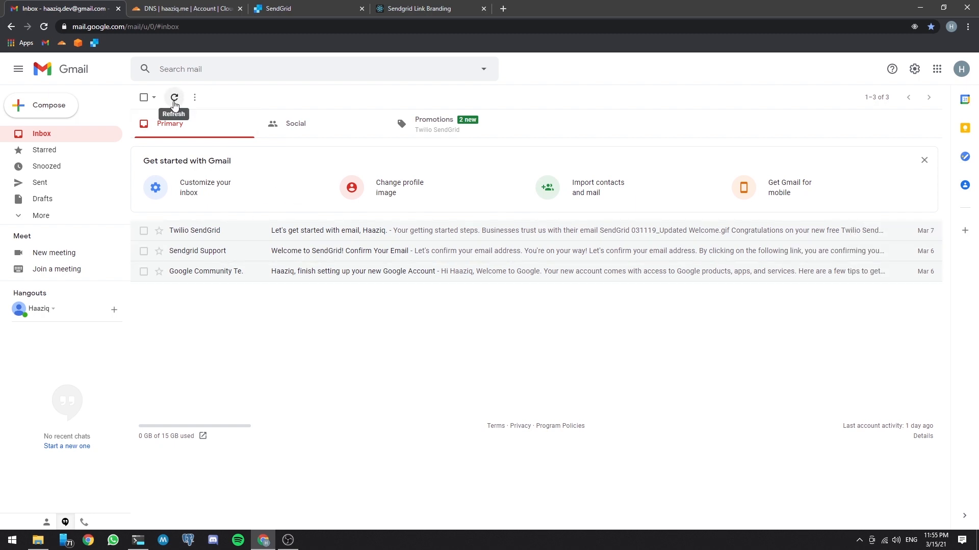
{"action": "left_click", "coordinate": [308, 232]}
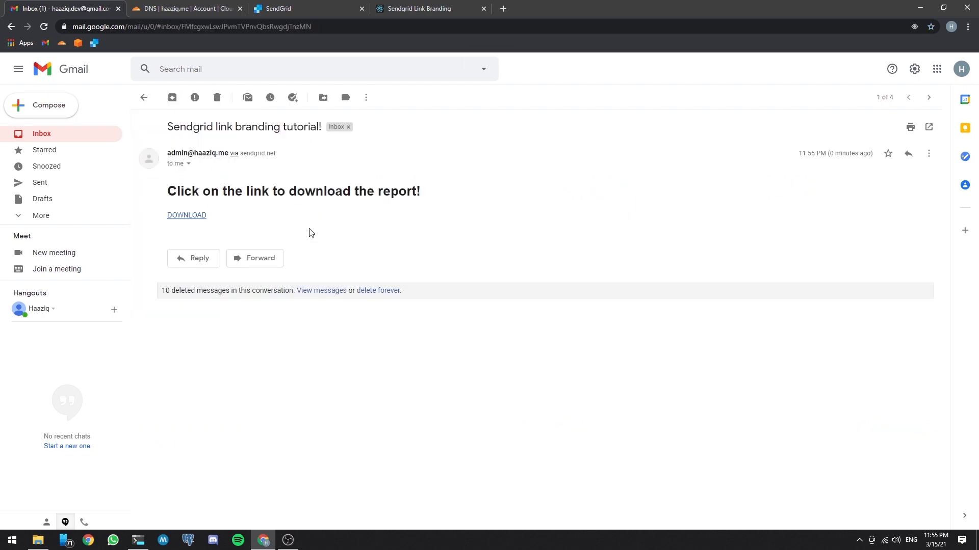
Step: Inspect the HTML of the email's DOWNLOAD link, try the link and compare its address with the sender's domain
{"action": "right_click", "coordinate": [185, 217]}
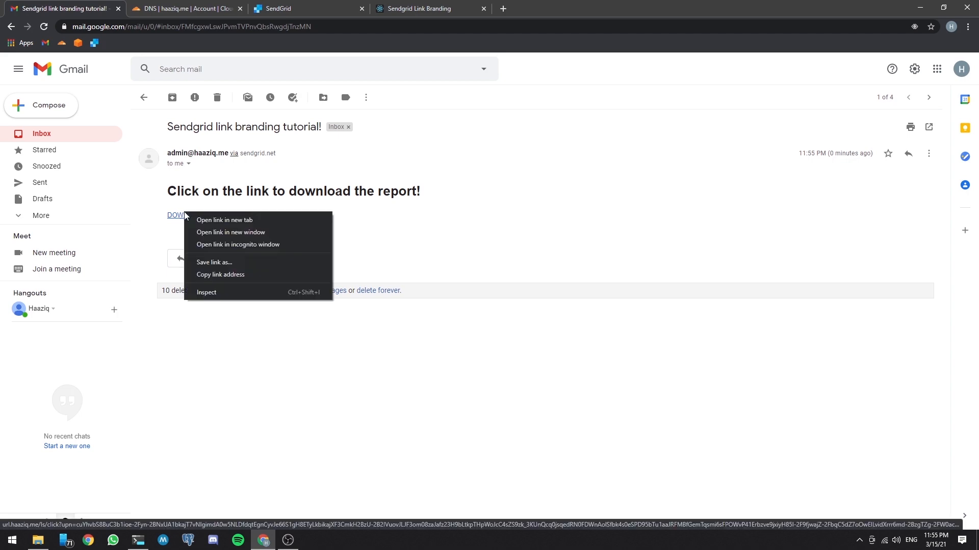
{"action": "left_click", "coordinate": [214, 291]}
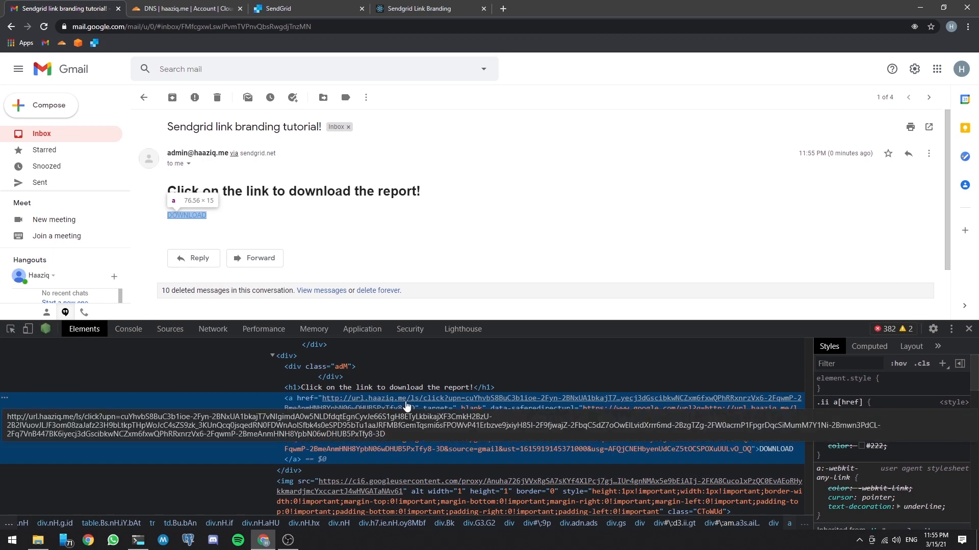
{"action": "left_click", "coordinate": [186, 216]}
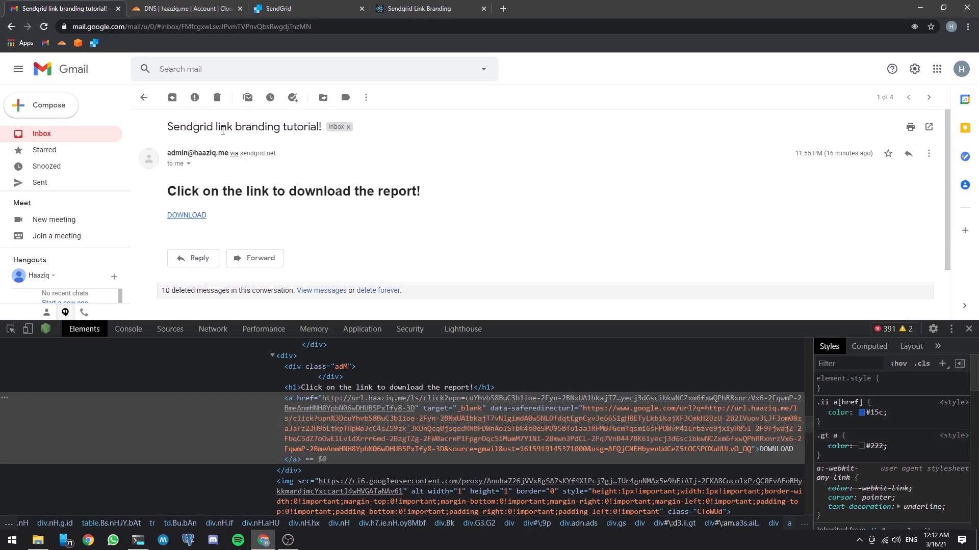
{"action": "left_click_drag", "start_coordinate": [195, 156], "coordinate": [228, 156]}
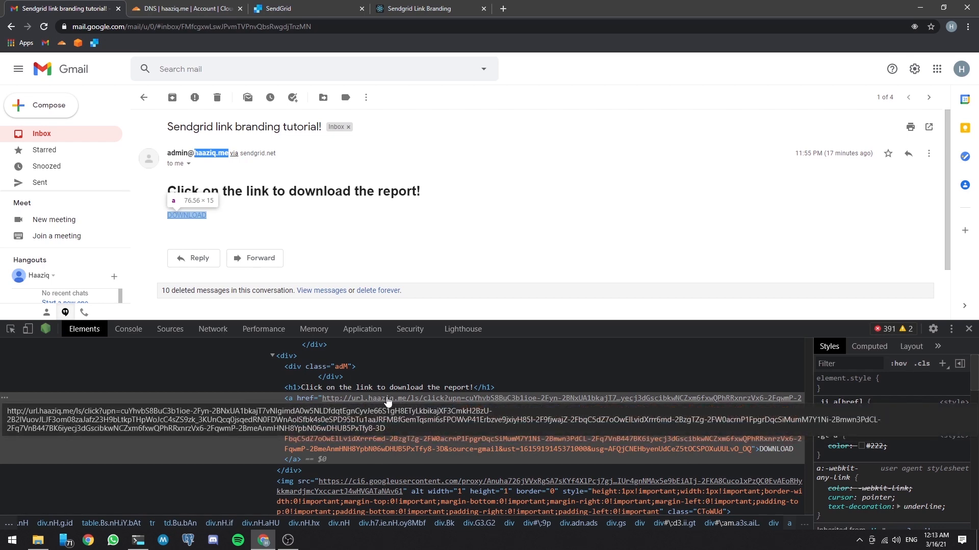
Step: Search Google for "sendgrid custom ssl" and read the steps in SendGrid's "Adding a Custom SSL configuration" documentation
{"action": "left_click", "coordinate": [503, 9]}
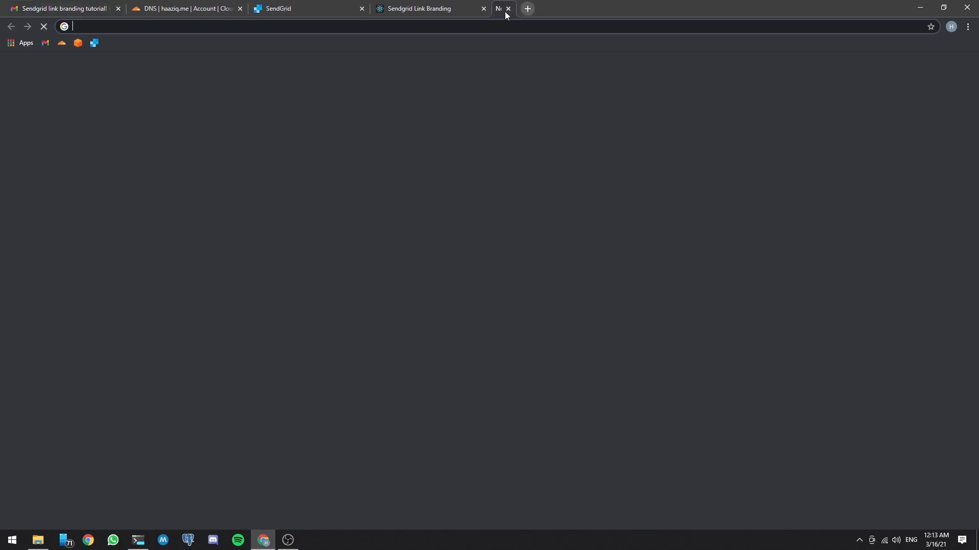
{"action": "type", "text": "send"}
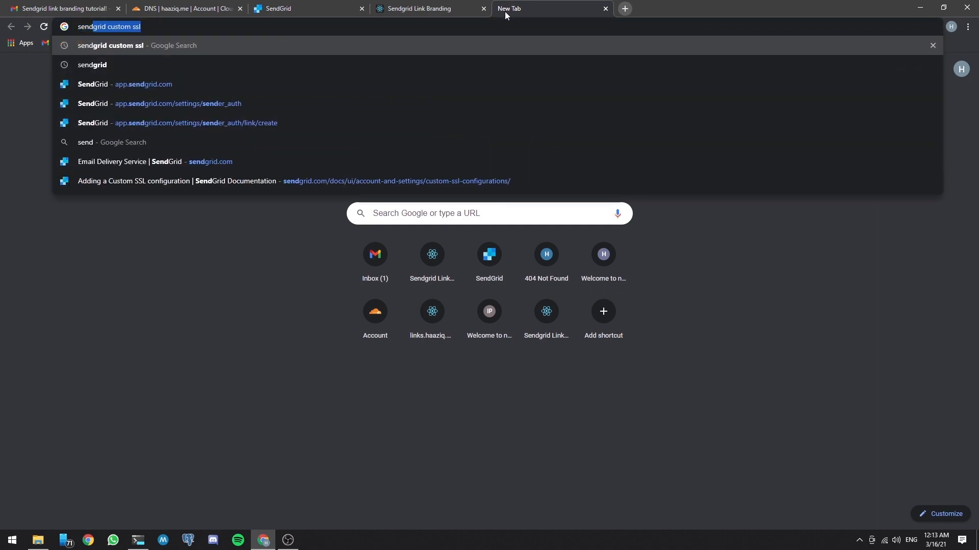
{"action": "key", "text": "Return"}
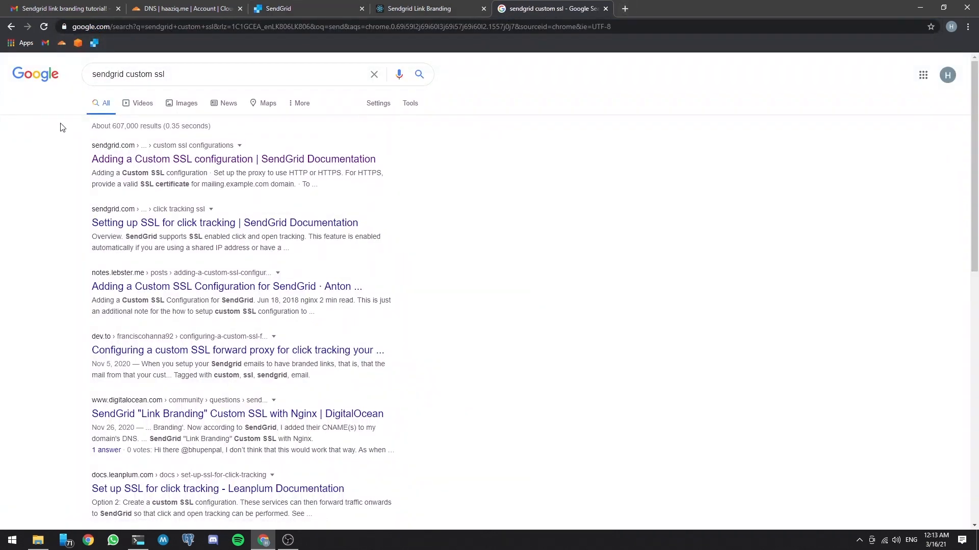
{"action": "left_click", "coordinate": [204, 159]}
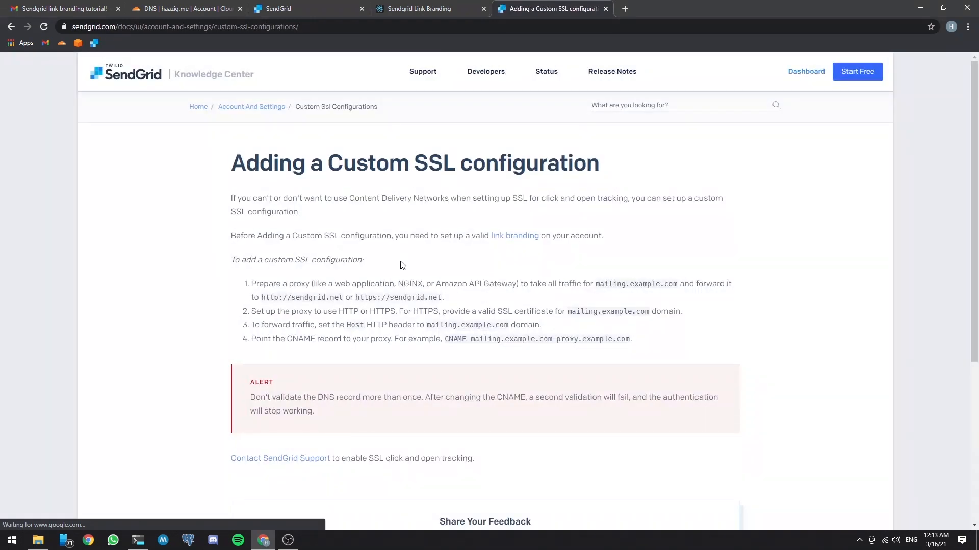
{"action": "left_click_drag", "start_coordinate": [253, 285], "coordinate": [649, 340]}
{"action": "left_click", "coordinate": [637, 336]}
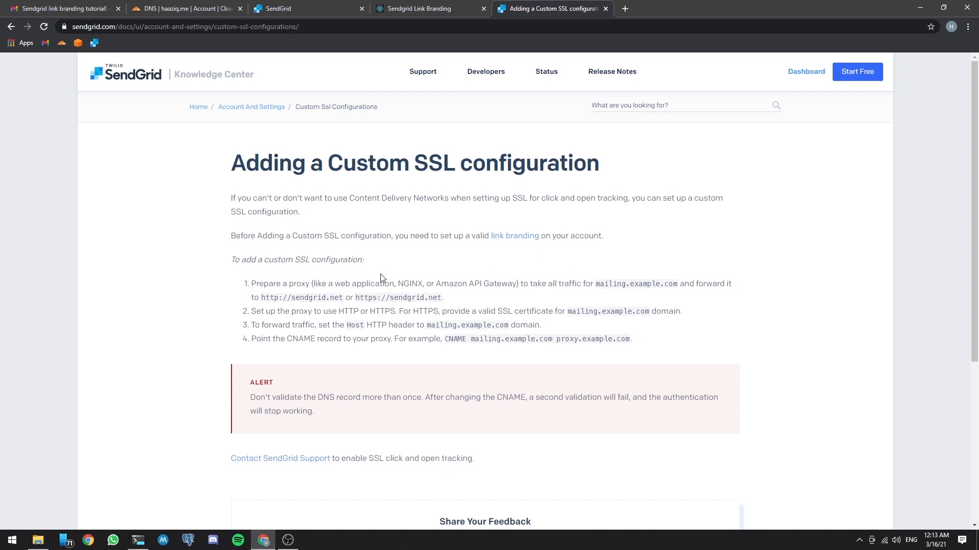
{"action": "scroll", "coordinate": [387, 308], "scroll_direction": "down", "scroll_amount": 1}
{"action": "scroll", "coordinate": [386, 305], "scroll_direction": "up", "scroll_amount": 1}
Step: In Cloudflare, review the name and target of the url CNAME record for haaziq.me and delete the record
{"action": "left_click", "coordinate": [185, 9]}
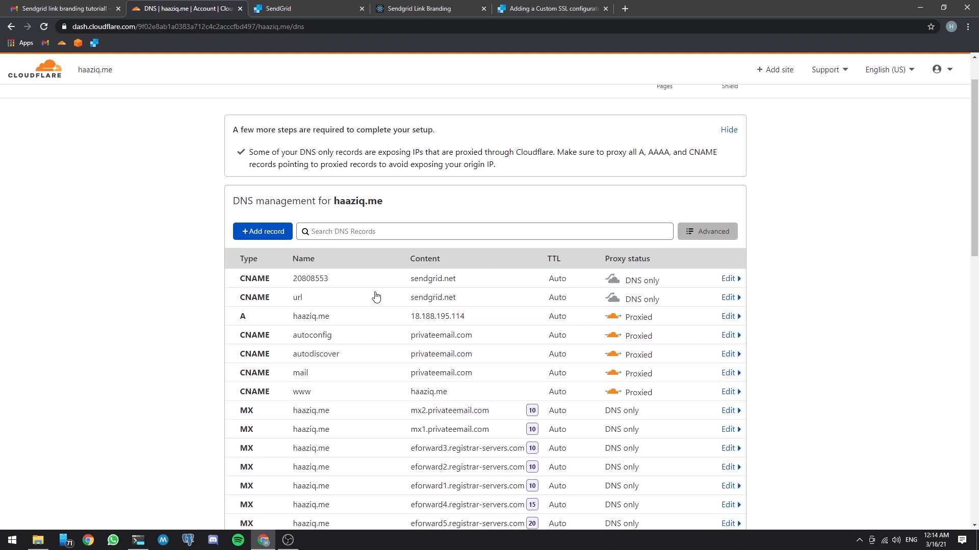
{"action": "left_click", "coordinate": [341, 301]}
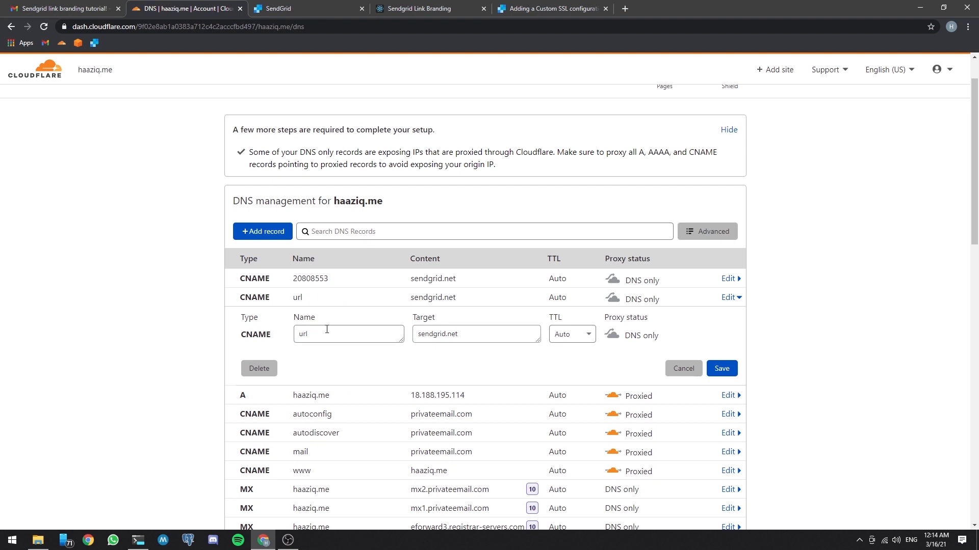
{"action": "double_click", "coordinate": [306, 333]}
{"action": "left_click_drag", "start_coordinate": [243, 336], "coordinate": [273, 339]}
{"action": "left_click", "coordinate": [236, 337]}
{"action": "left_click", "coordinate": [472, 336]}
{"action": "left_click_drag", "start_coordinate": [473, 336], "coordinate": [415, 335]}
{"action": "left_click_drag", "start_coordinate": [459, 335], "coordinate": [417, 335]}
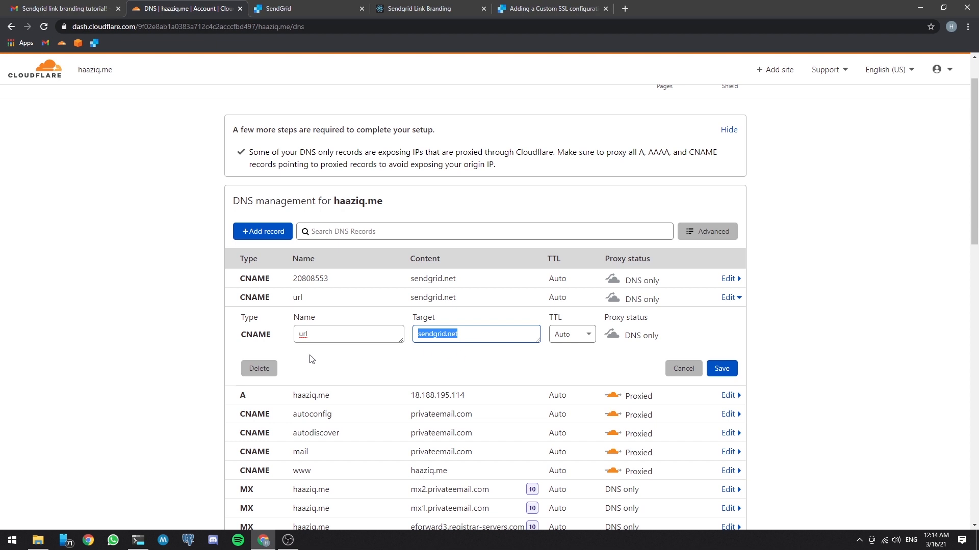
{"action": "left_click", "coordinate": [467, 335]}
{"action": "left_click", "coordinate": [259, 369]}
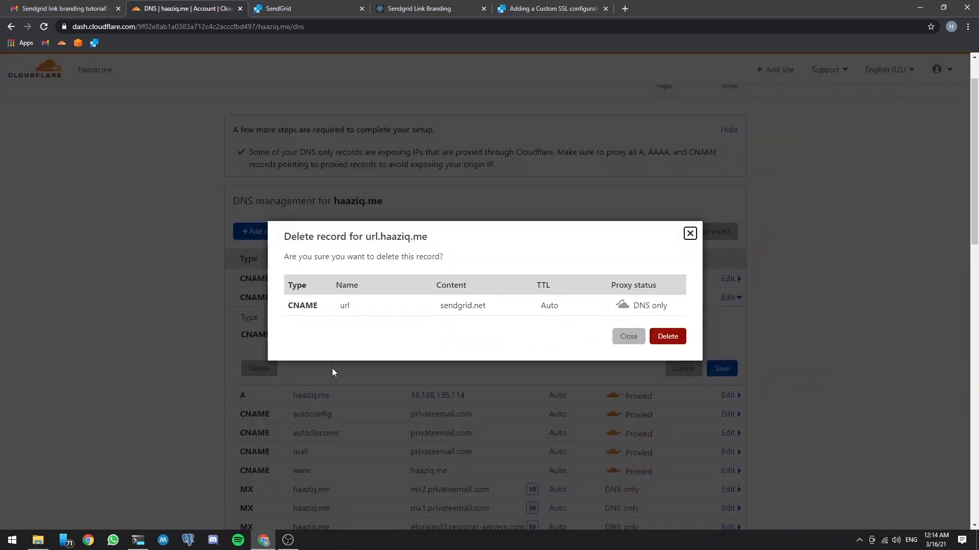
{"action": "left_click", "coordinate": [674, 341]}
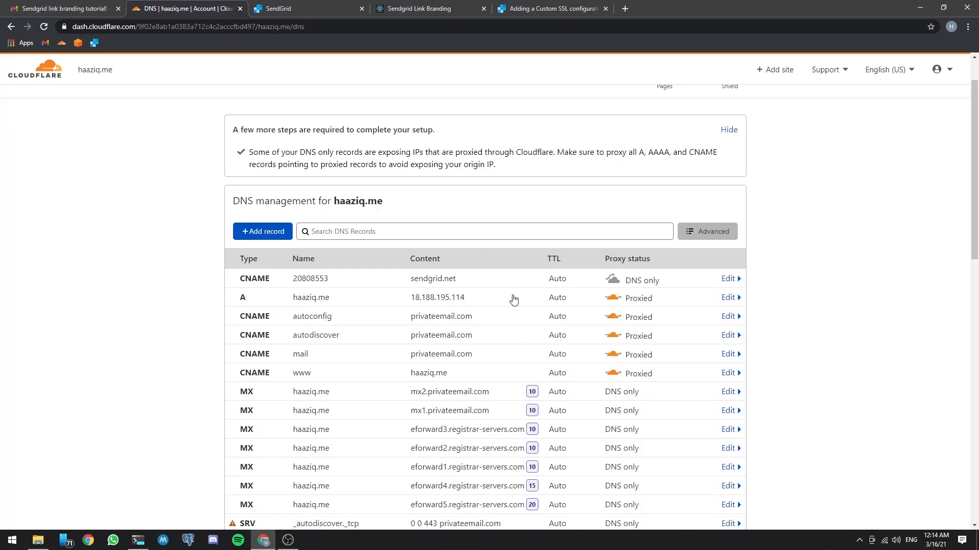
Step: Start a new A record for haaziq.me in Cloudflare DNS with the name url
{"action": "left_click", "coordinate": [257, 235]}
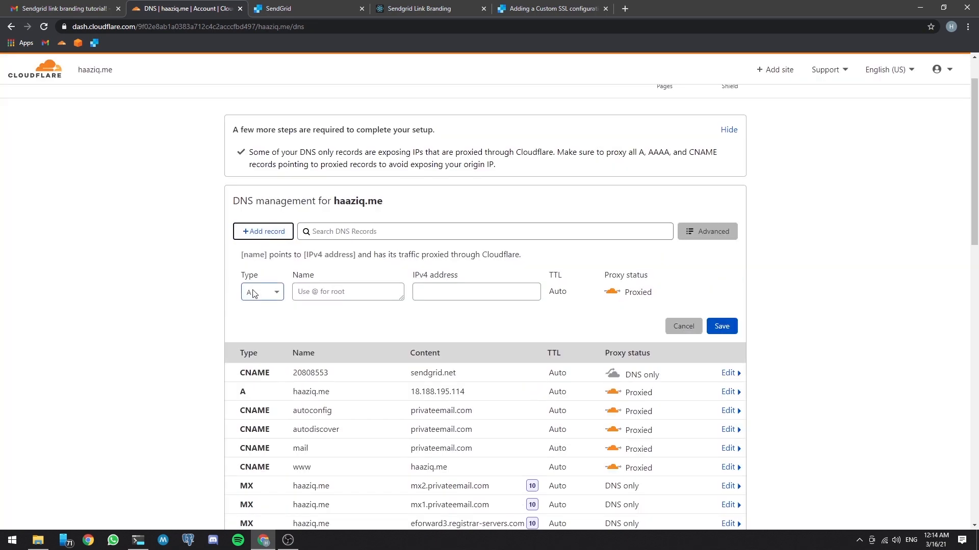
{"action": "left_click", "coordinate": [351, 293]}
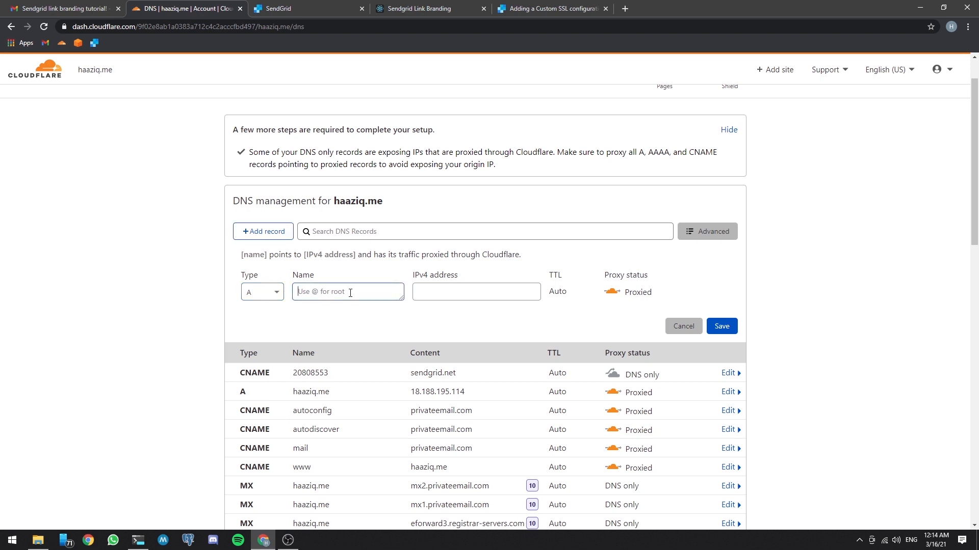
{"action": "type", "text": "url"}
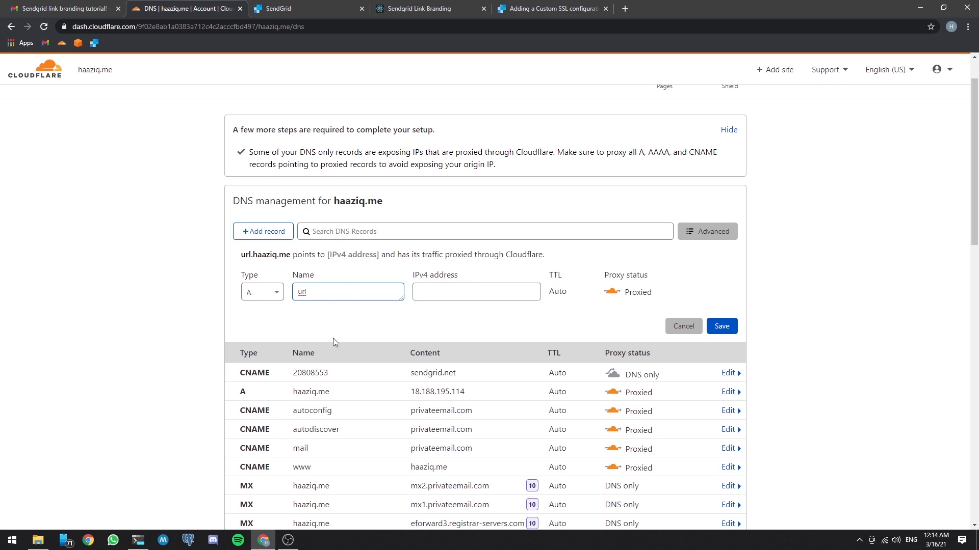
{"action": "left_click", "coordinate": [144, 540]}
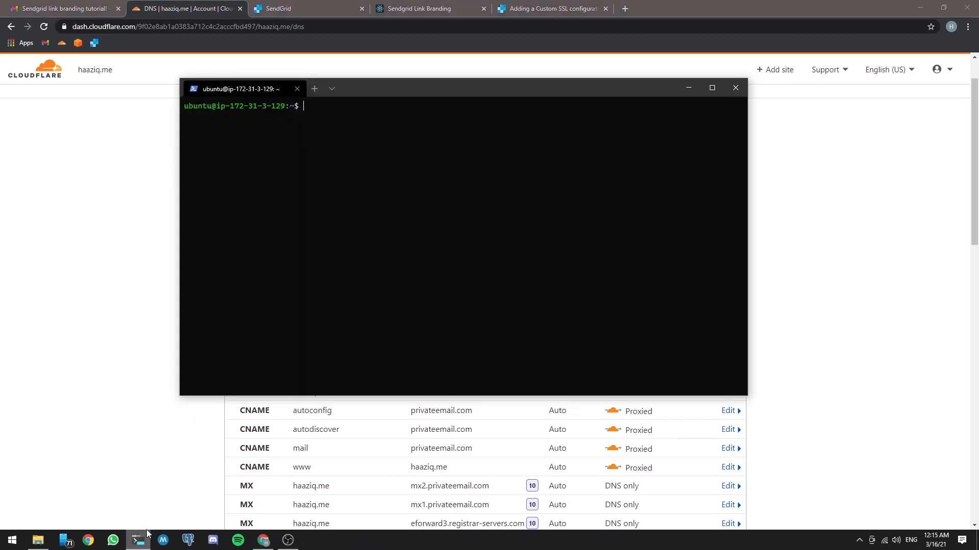
{"action": "left_click_drag", "start_coordinate": [577, 87], "coordinate": [558, 95]}
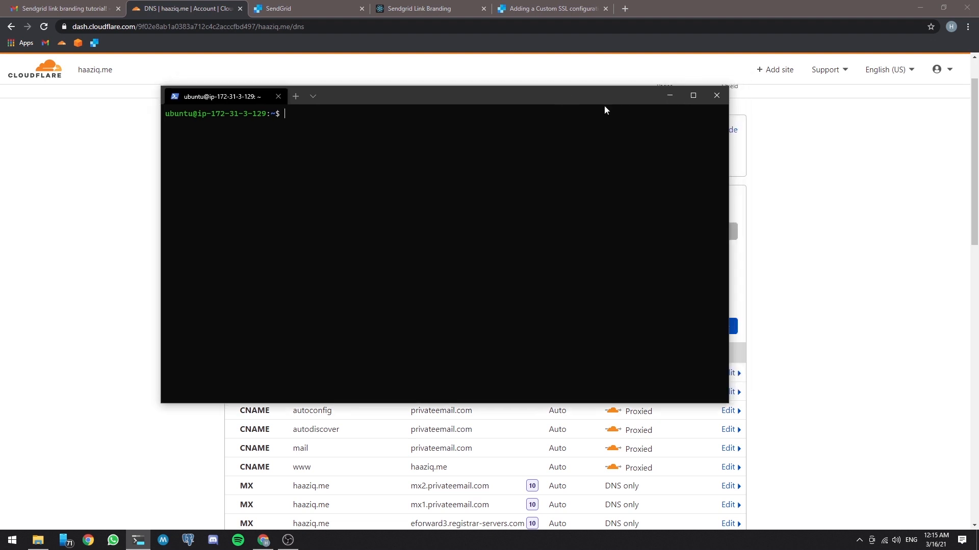
{"action": "left_click", "coordinate": [416, 8]}
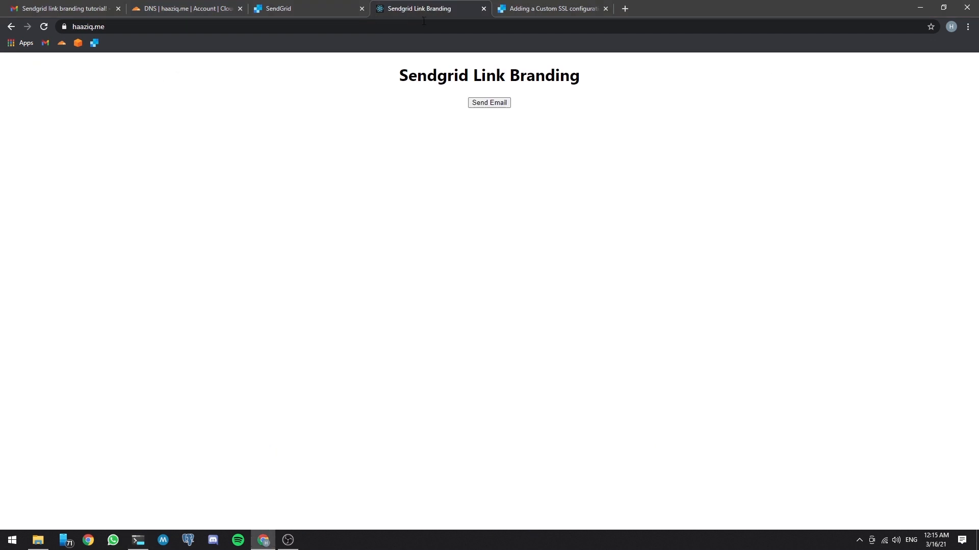
{"action": "left_click", "coordinate": [138, 540]}
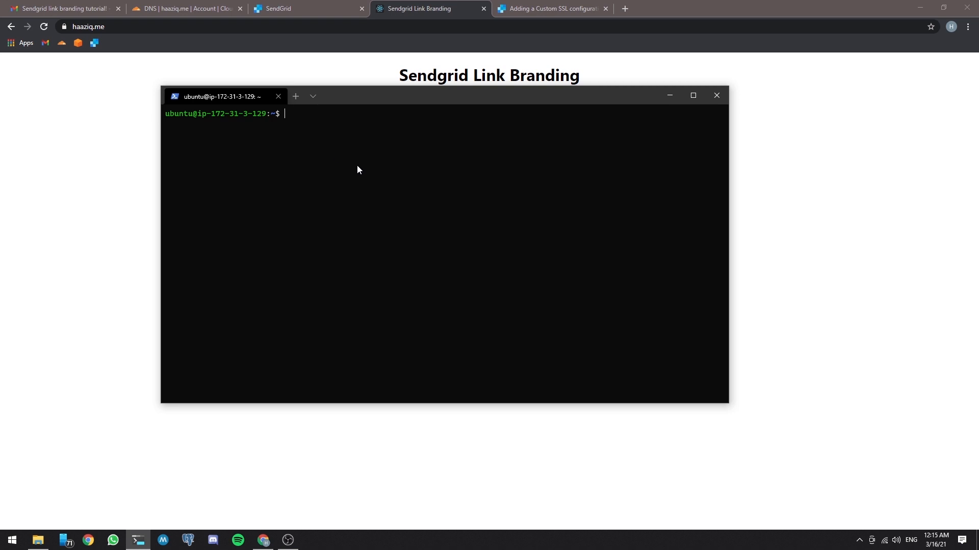
{"action": "left_click", "coordinate": [204, 9]}
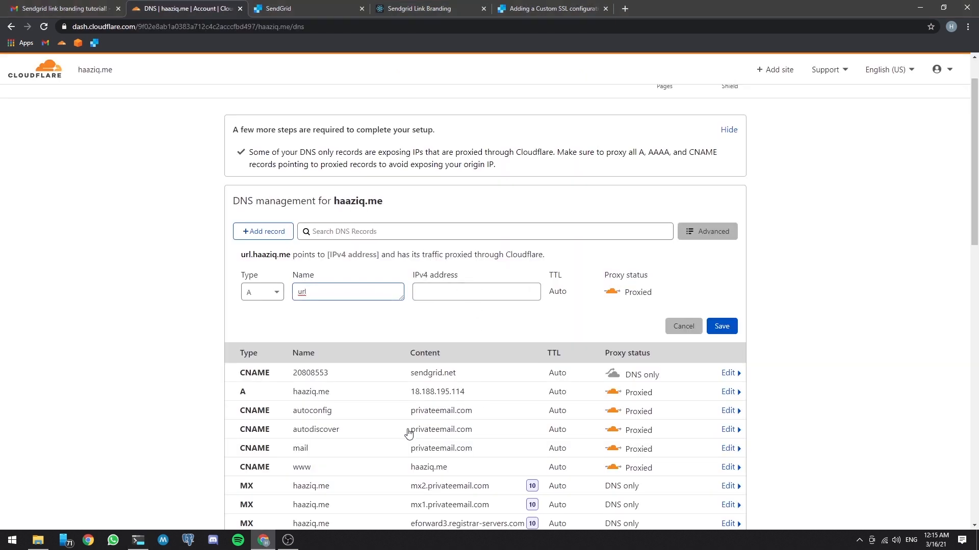
{"action": "left_click", "coordinate": [144, 542]}
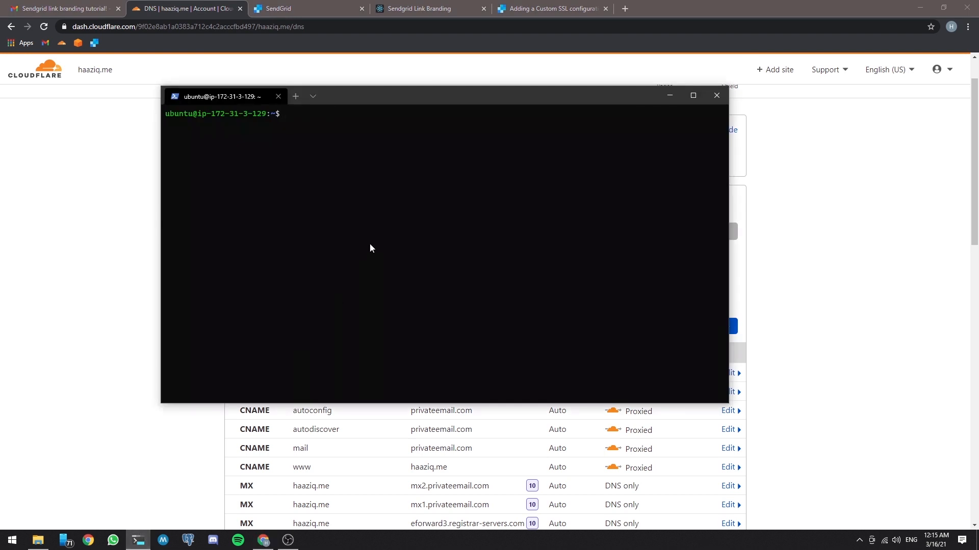
{"action": "type", "text": "curl https://ipinfo.io/ip"}
{"action": "key", "text": "Return"}
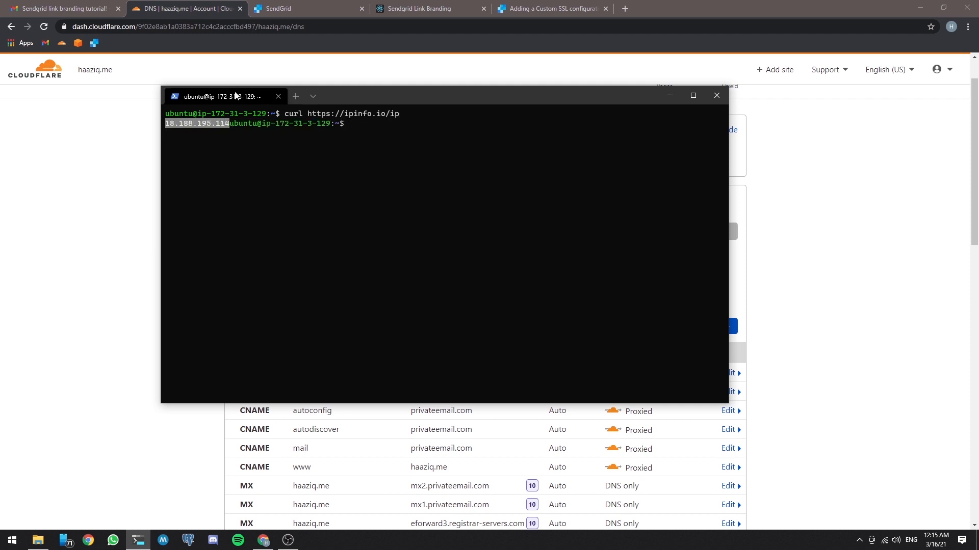
Step: Copy the server's IP from the terminal, set it as the url record's IPv4 address (18.188.195.114) and save the record
{"action": "right_click", "coordinate": [315, 114]}
{"action": "left_click", "coordinate": [670, 96]}
{"action": "left_click", "coordinate": [446, 290]}
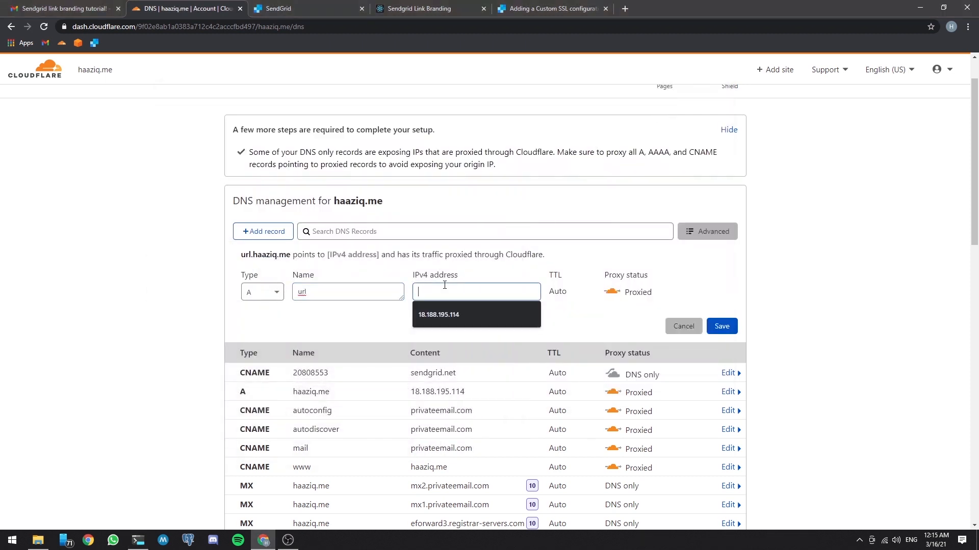
{"action": "type", "text": "18.188.195.114"}
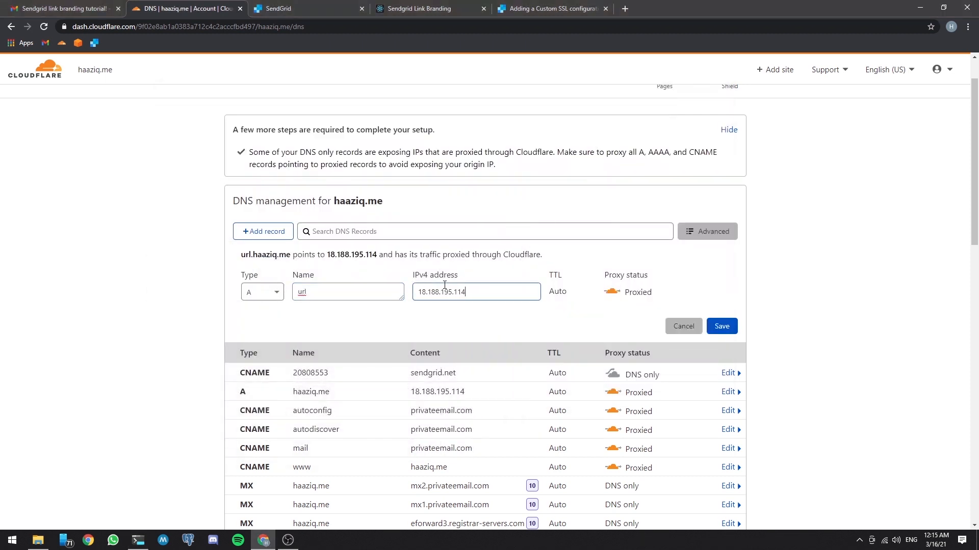
{"action": "left_click", "coordinate": [722, 327]}
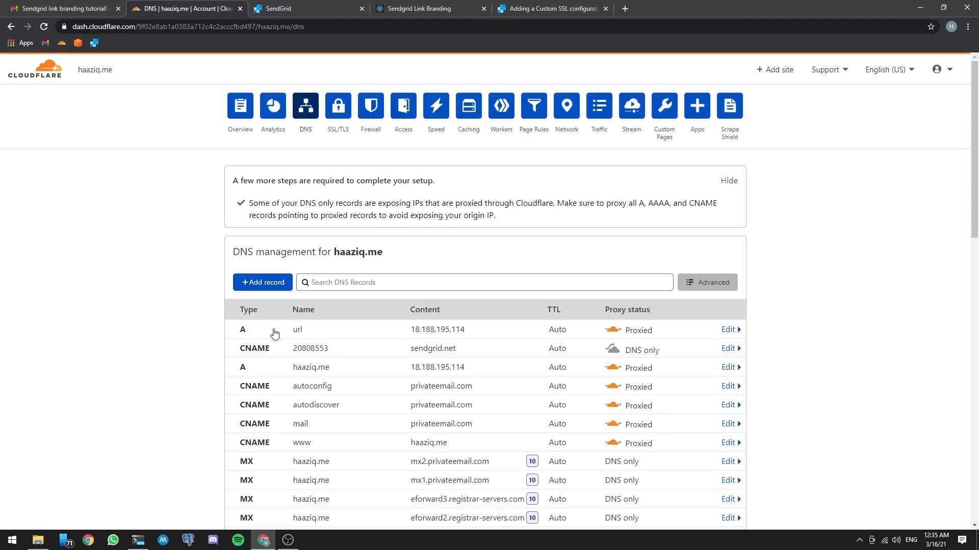
Step: Clear the server terminal, change to /etc/nginx/sites-available/ and list its files
{"action": "left_click", "coordinate": [138, 540]}
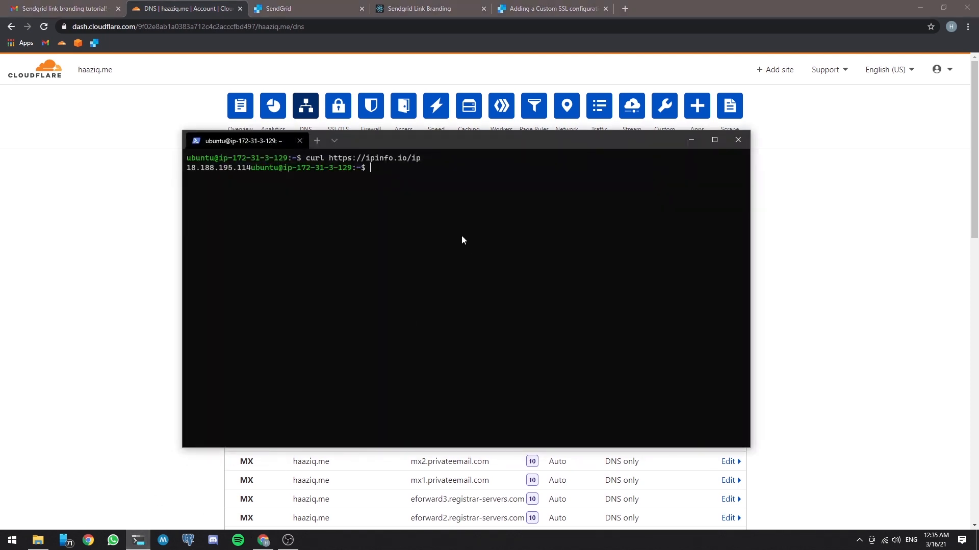
{"action": "type", "text": "clear"}
{"action": "key", "text": "Return"}
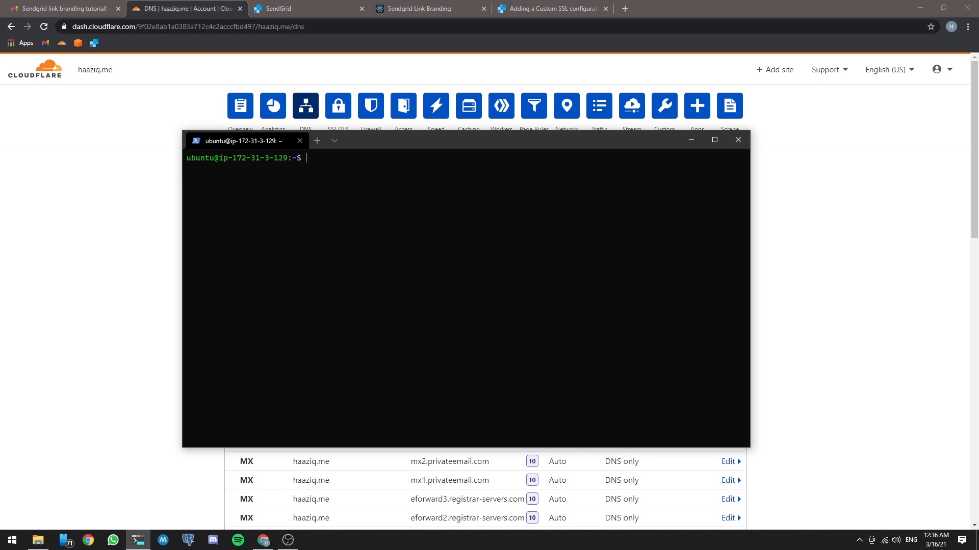
{"action": "type", "text": "cd /etc/ng"}
{"action": "key", "text": "Tab"}
{"action": "type", "text": "sites"}
{"action": "key", "text": "Tab"}
{"action": "type", "text": "a"}
{"action": "key", "text": "Tab"}
{"action": "key", "text": "Return"}
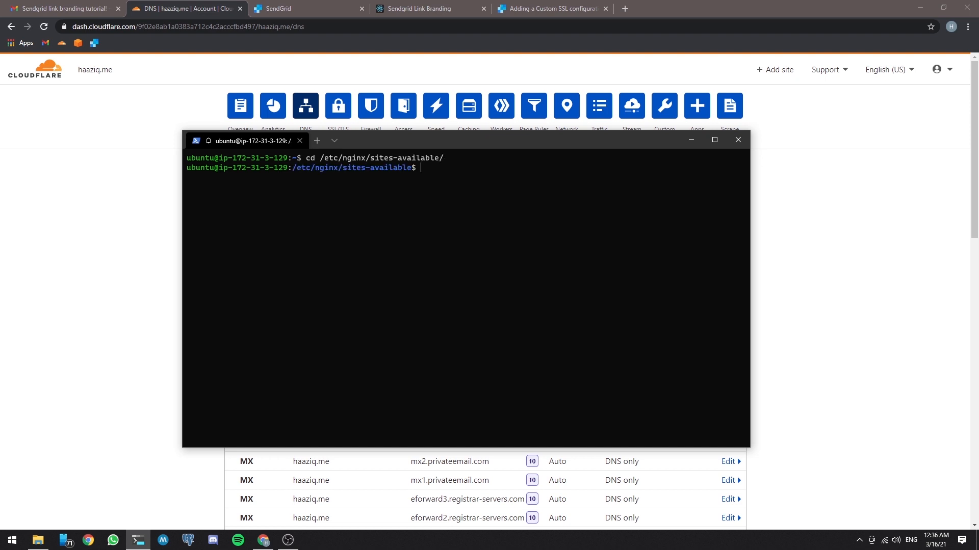
{"action": "type", "text": "ls"}
{"action": "key", "text": "Return"}
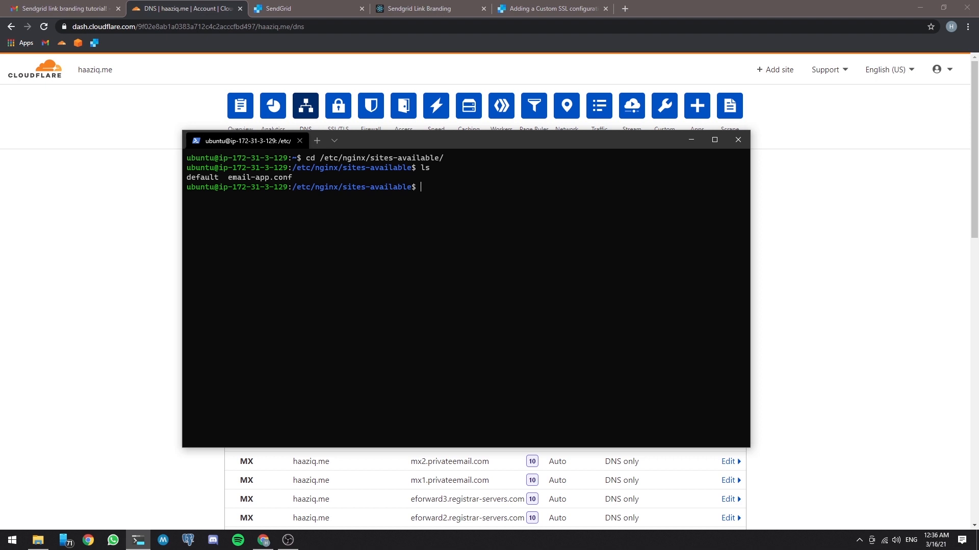
Step: Create an empty file named url.haaziq.me in sites-available with sudo touch
{"action": "type", "text": "sudo toyuch"}
{"action": "key", "text": "BackSpace"}
{"action": "key", "text": "BackSpace"}
{"action": "key", "text": "BackSpace"}
{"action": "key", "text": "BackSpace"}
{"action": "type", "text": "uch url.haaziq.me"}
{"action": "key", "text": "Return"}
Step: Open the url.haaziq.me file in nano with sudo
{"action": "type", "text": "sudo url"}
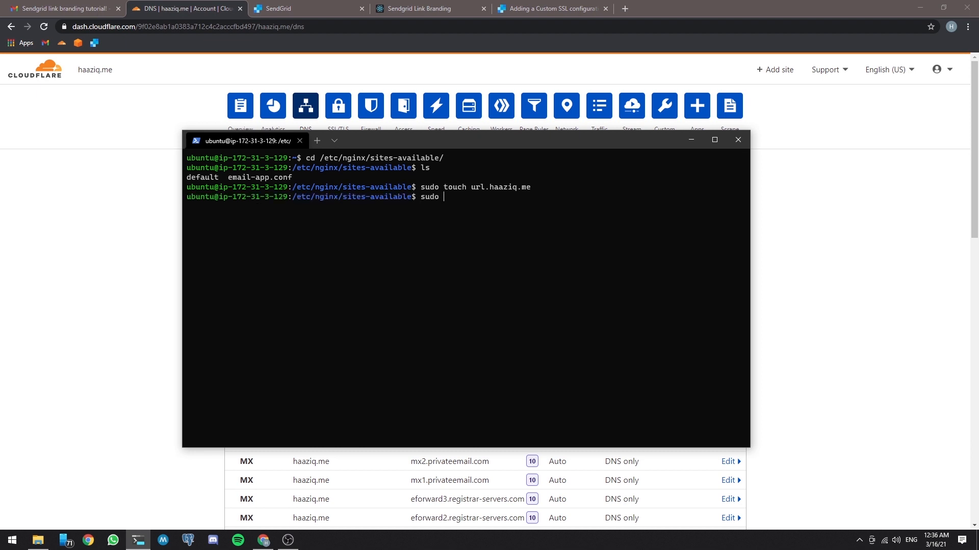
{"action": "type", "text": "."}
{"action": "key", "text": "BackSpace"}
{"action": "key", "text": "BackSpace"}
{"action": "key", "text": "BackSpace"}
{"action": "key", "text": "BackSpace"}
{"action": "type", "text": "nano url"}
{"action": "key", "text": "Tab"}
{"action": "key", "text": "Return"}
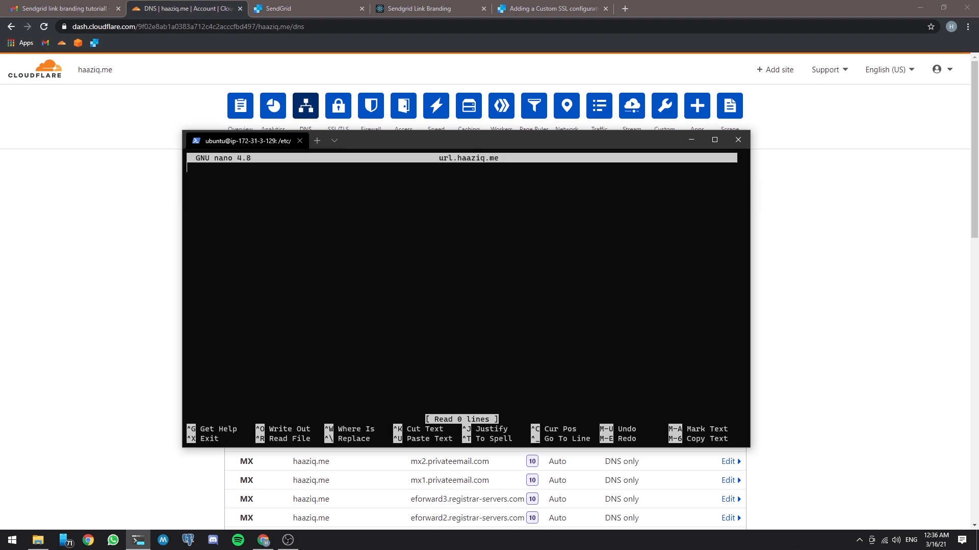
Step: Write an nginx server block with the directives listen 80; and listen [::]:80;
{"action": "type", "text": "{"}
{"action": "key", "text": "BackSpace"}
{"action": "type", "text": "server {}"}
{"action": "key", "text": "Return"}
{"action": "key", "text": "Return"}
{"action": "type", "text": "listen 80;"}
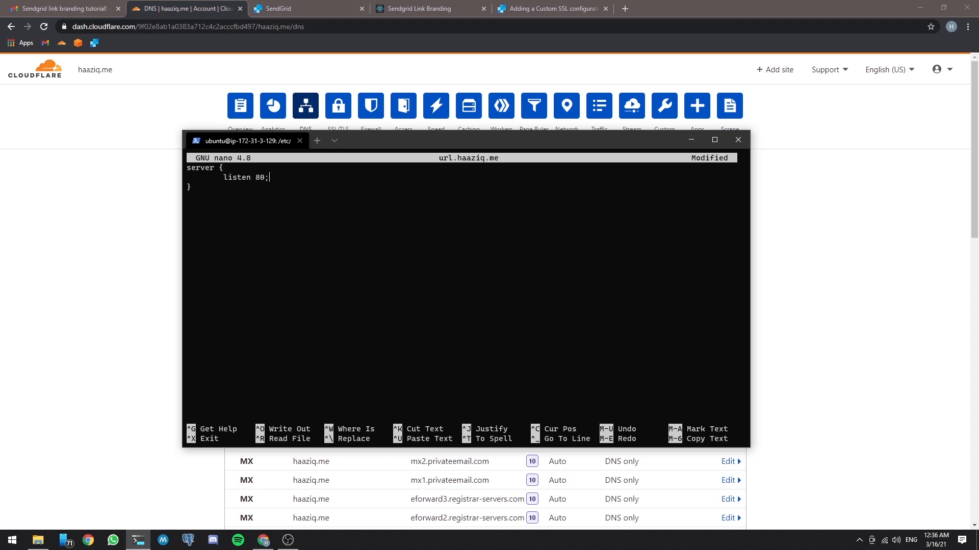
{"action": "key", "text": "Return"}
{"action": "key", "text": "Tab"}
{"action": "type", "text": "listen [::]:80l"}
{"action": "key", "text": "BackSpace"}
{"action": "type", "text": ";"}
Step: Add server_name url.haaziq.me; to the server block, save the file and exit nano
{"action": "key", "text": "Return"}
{"action": "type", "text": "server_name url.ha"}
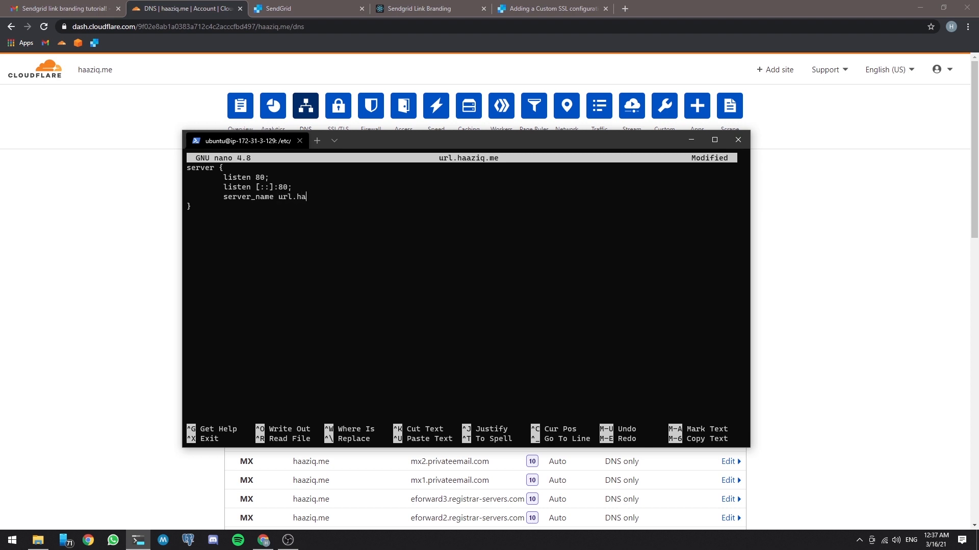
{"action": "type", "text": "aziq.me;"}
{"action": "key", "text": "ctrl+x"}
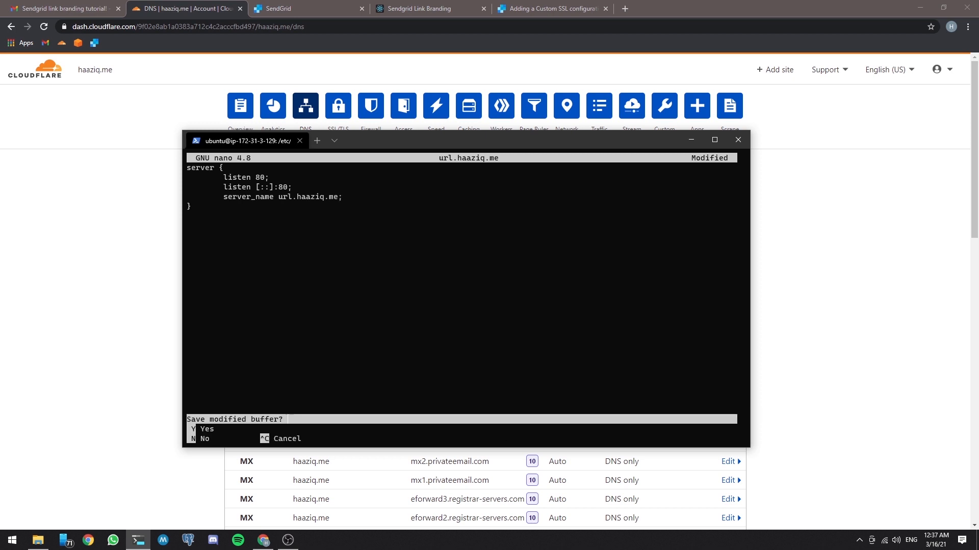
{"action": "key", "text": "y"}
{"action": "key", "text": "Return"}
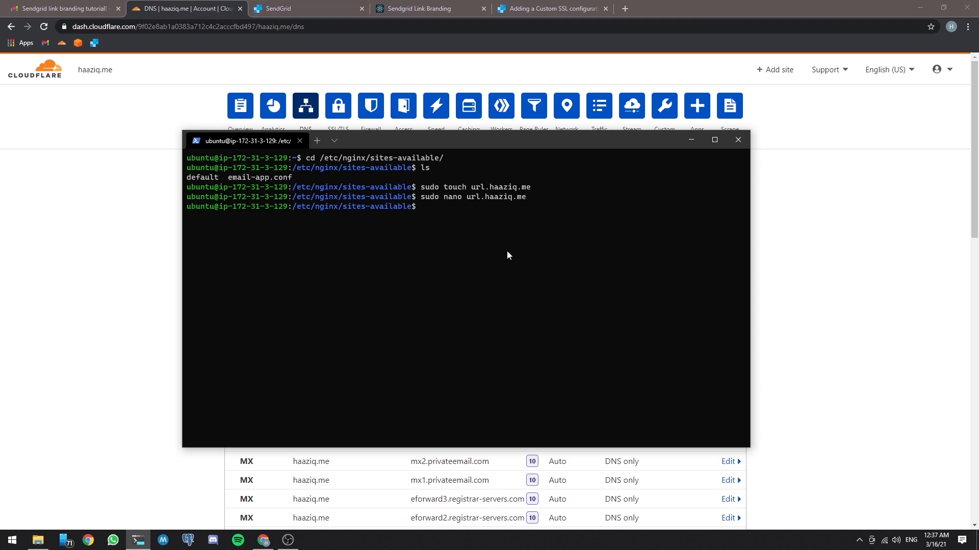
Step: Change to the neighbouring nginx directory ../sites-enabled/
{"action": "type", "text": "cd ../sit"}
{"action": "key", "text": "Tab"}
{"action": "type", "text": "e"}
{"action": "key", "text": "Tab"}
{"action": "key", "text": "Return"}
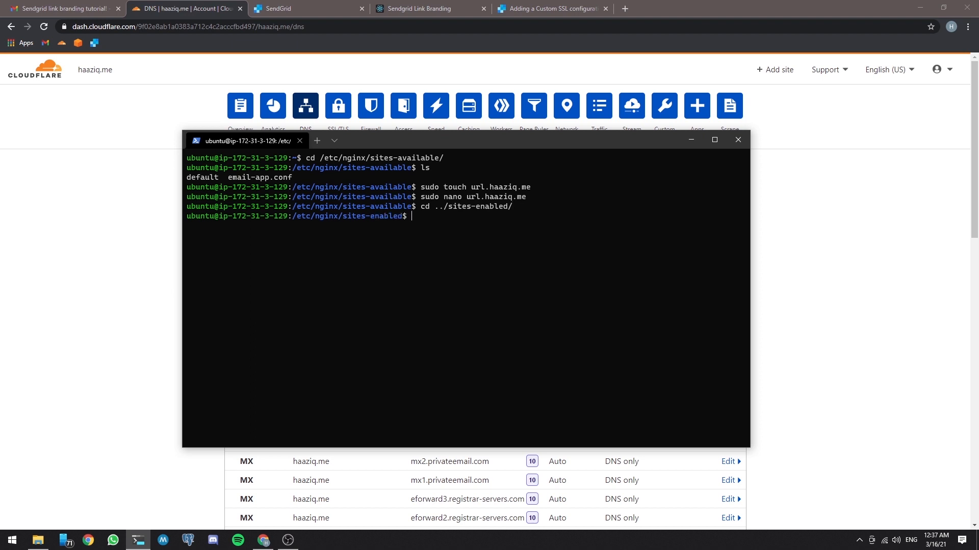
Step: Create a symbolic link to ../sites-available/url.haaziq.me in sites-enabled and list the directory to check it
{"action": "type", "text": "sudo ln"}
{"action": "type", "text": " -s"}
{"action": "type", "text": " ../"}
{"action": "type", "text": "sit"}
{"action": "key", "text": "Tab"}
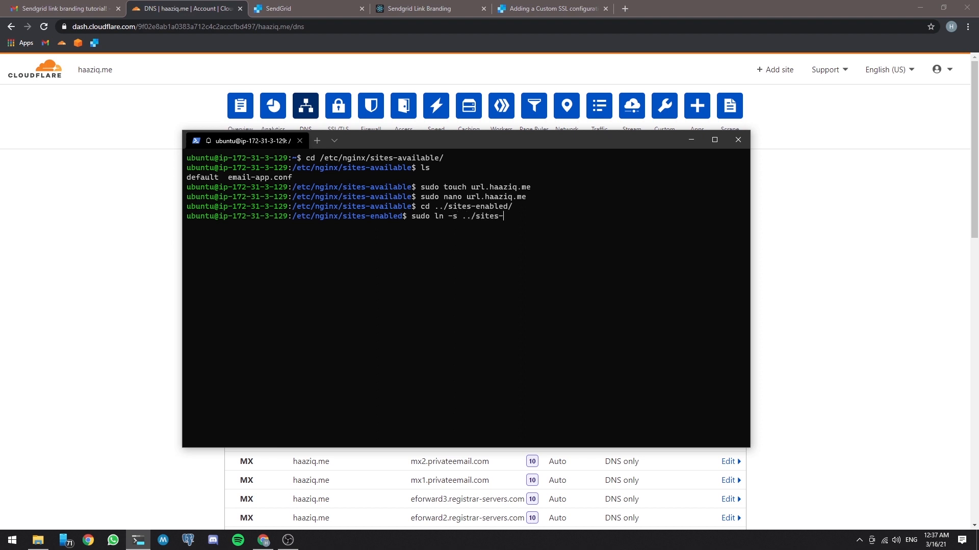
{"action": "type", "text": "av"}
{"action": "key", "text": "Tab"}
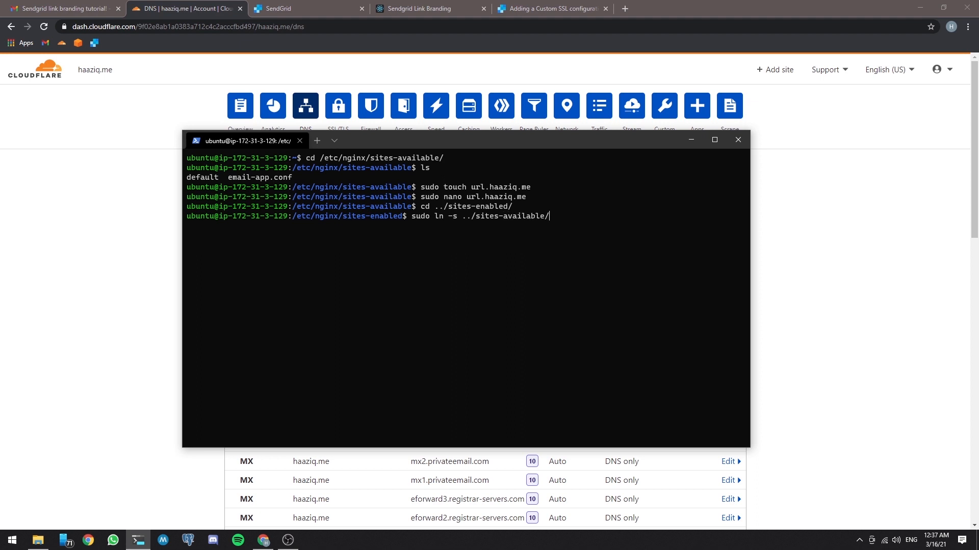
{"action": "type", "text": "ut"}
{"action": "key", "text": "Tab"}
{"action": "key", "text": "BackSpace"}
{"action": "type", "text": "r"}
{"action": "key", "text": "Tab"}
{"action": "key", "text": "Return"}
{"action": "type", "text": "ls"}
{"action": "key", "text": "Return"}
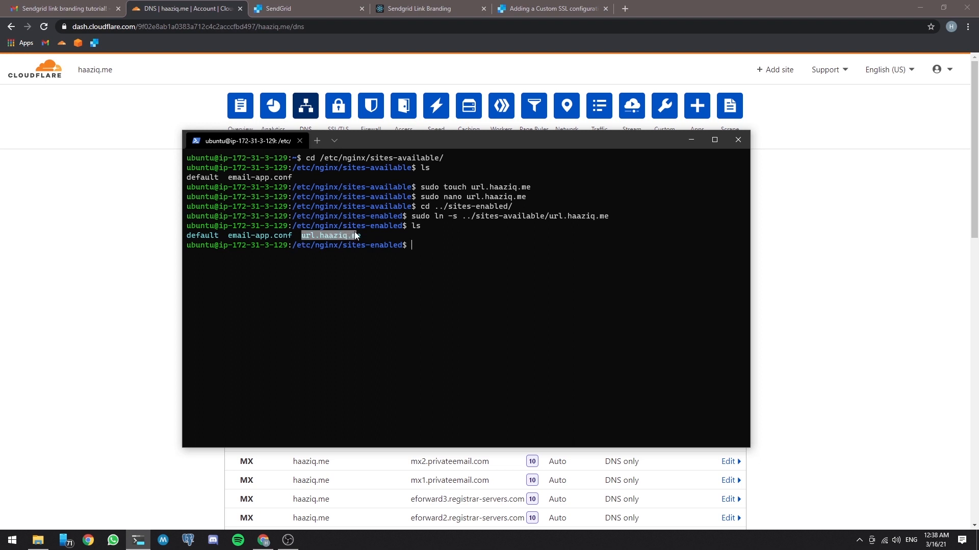
{"action": "left_click", "coordinate": [433, 245]}
{"action": "key", "text": "ctrl+r"}
{"action": "type", "text": "py"}
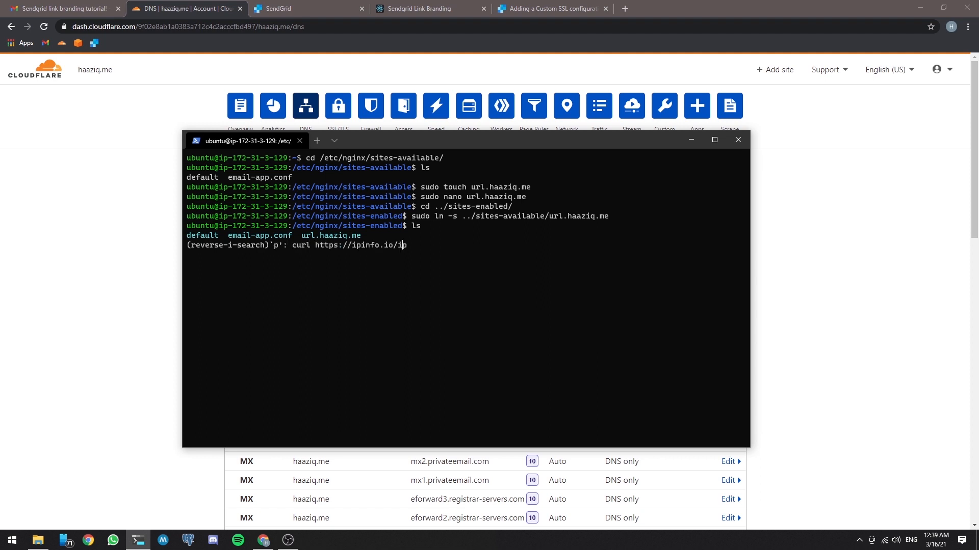
{"action": "key", "text": "Escape"}
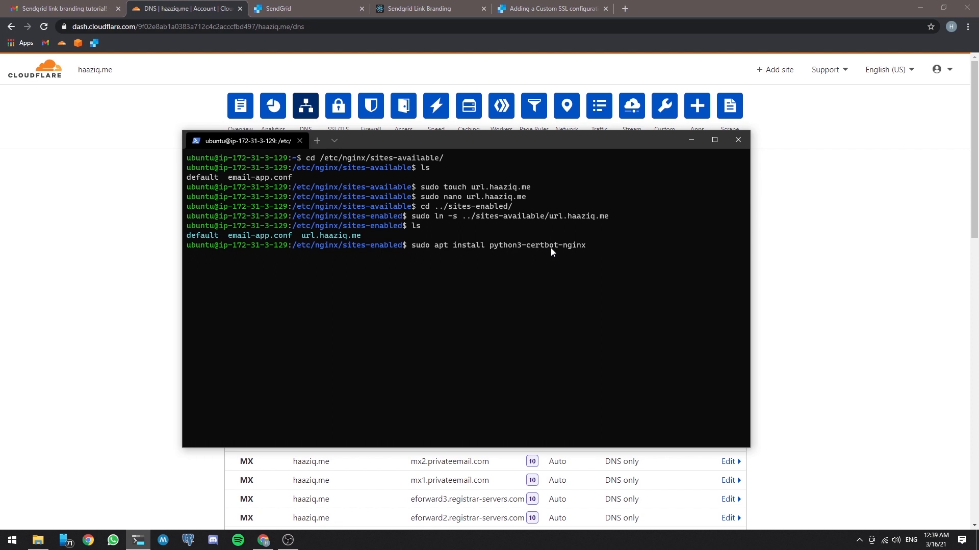
{"action": "key", "text": "ctrl+c"}
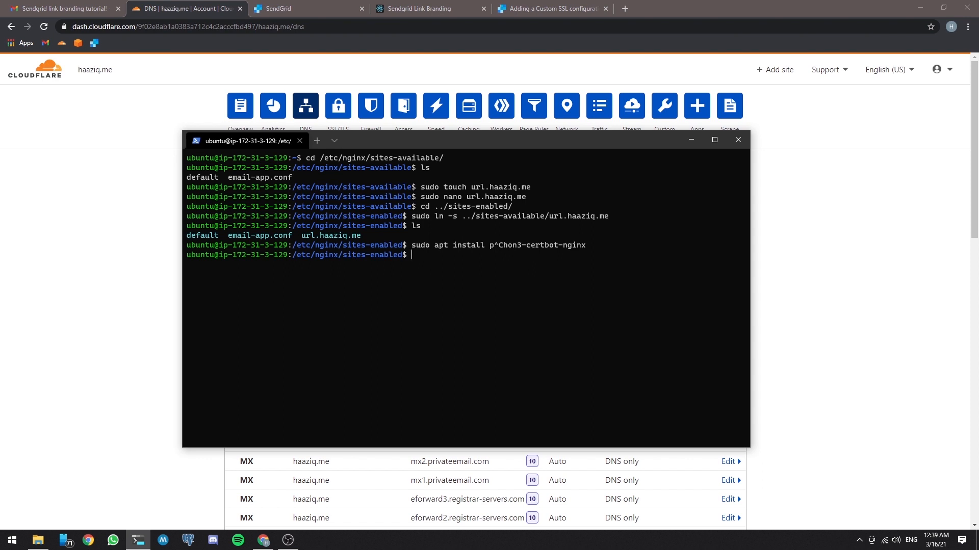
Step: Request an SSL certificate by running sudo certbot --nginx -d url.haaziq.me, correcting the misspelled nginx option
{"action": "type", "text": "sudo certbot --ngix -d url.haaziq.me"}
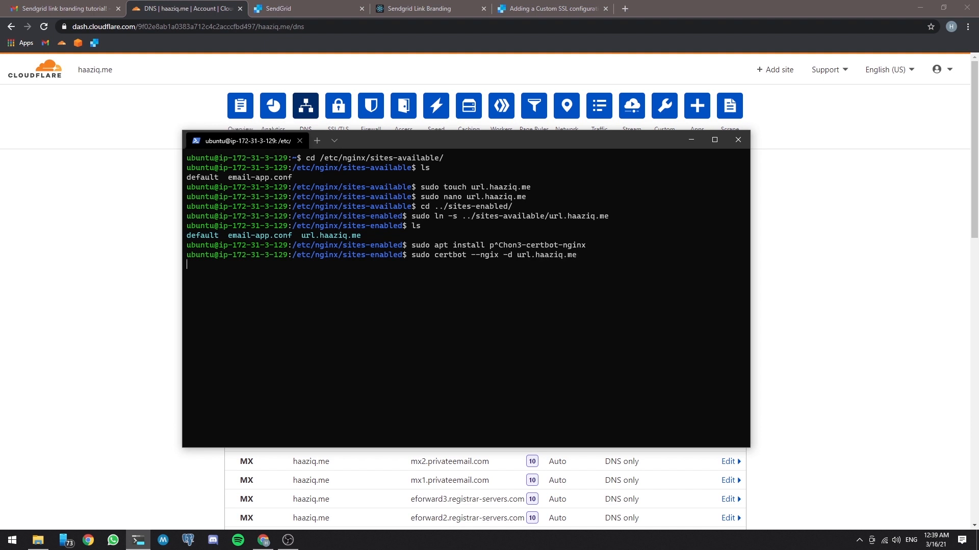
{"action": "key", "text": "Return"}
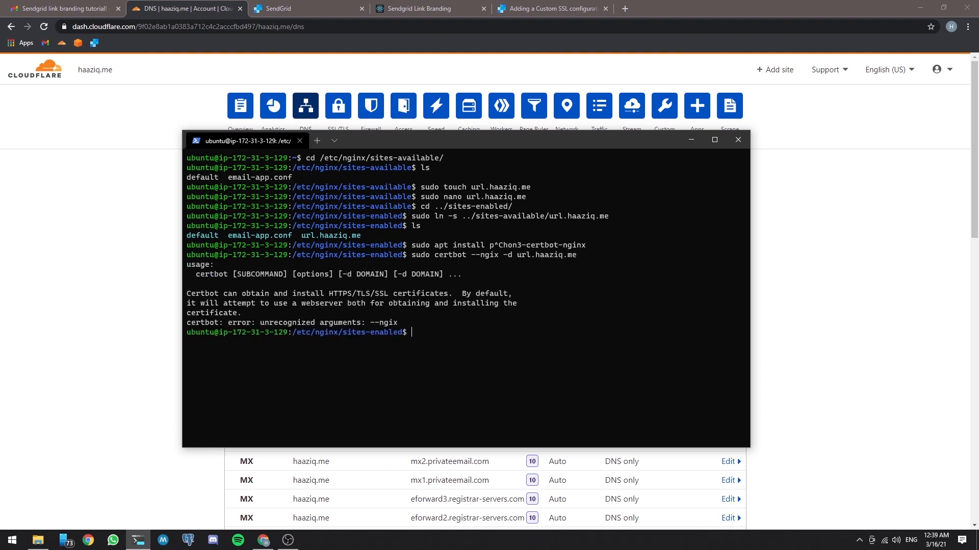
{"action": "key", "text": "Up"}
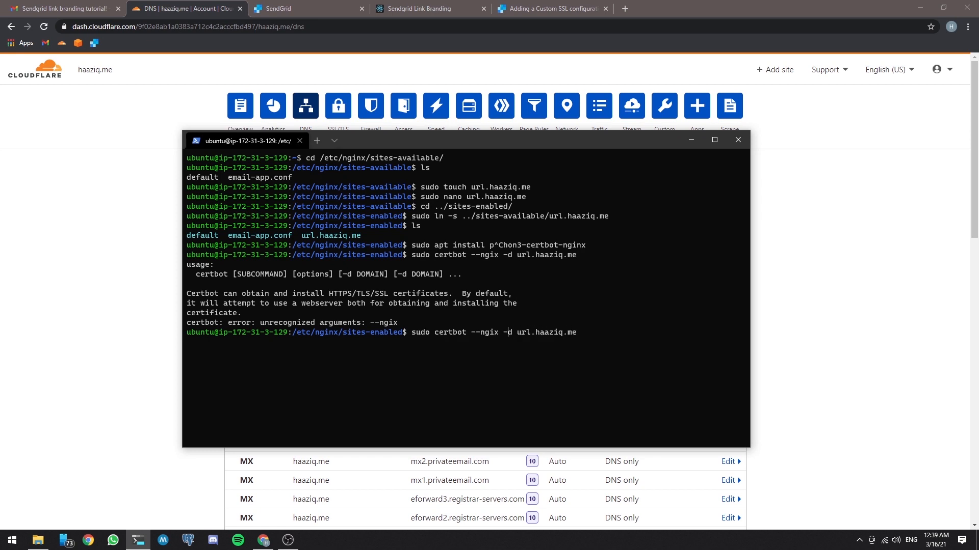
{"action": "type", "text": "n"}
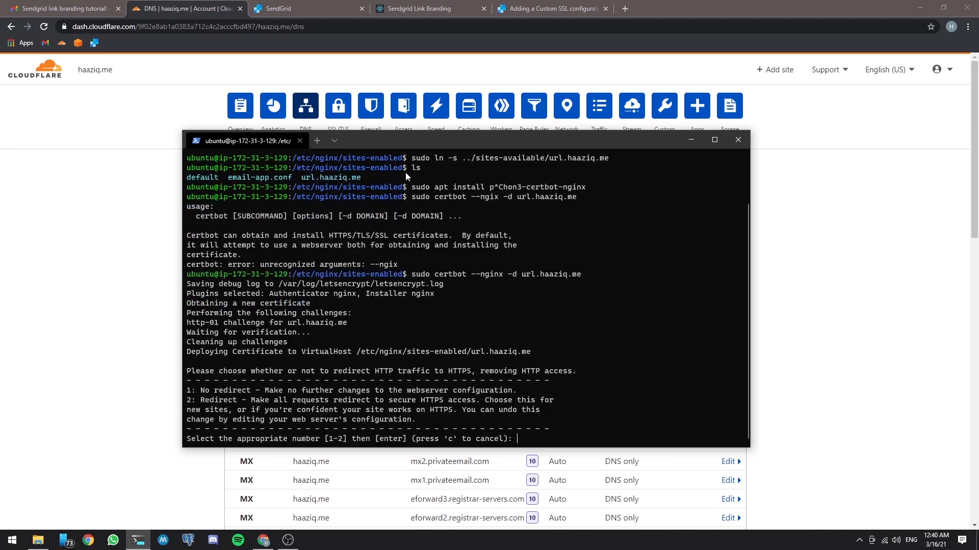
Step: Choose option 2 in Certbot to redirect all HTTP traffic for url.haaziq.me to HTTPS
{"action": "left_click_drag", "start_coordinate": [419, 146], "coordinate": [677, 137]}
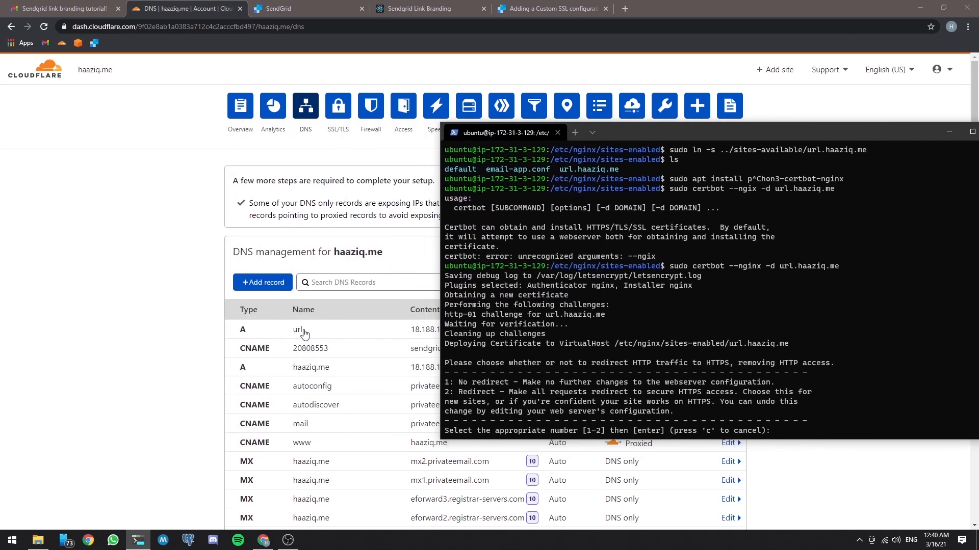
{"action": "left_click_drag", "start_coordinate": [716, 133], "coordinate": [630, 94]}
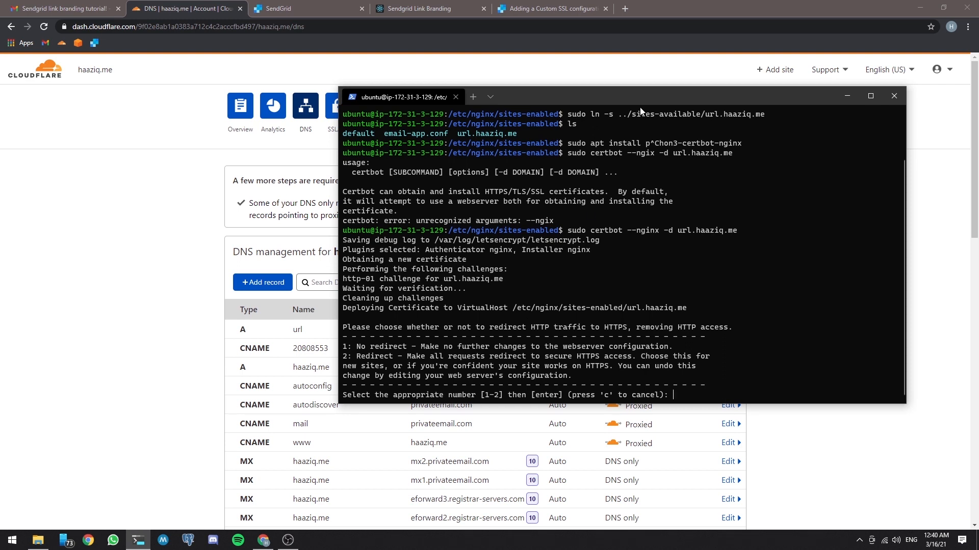
{"action": "left_click_drag", "start_coordinate": [655, 97], "coordinate": [550, 100]}
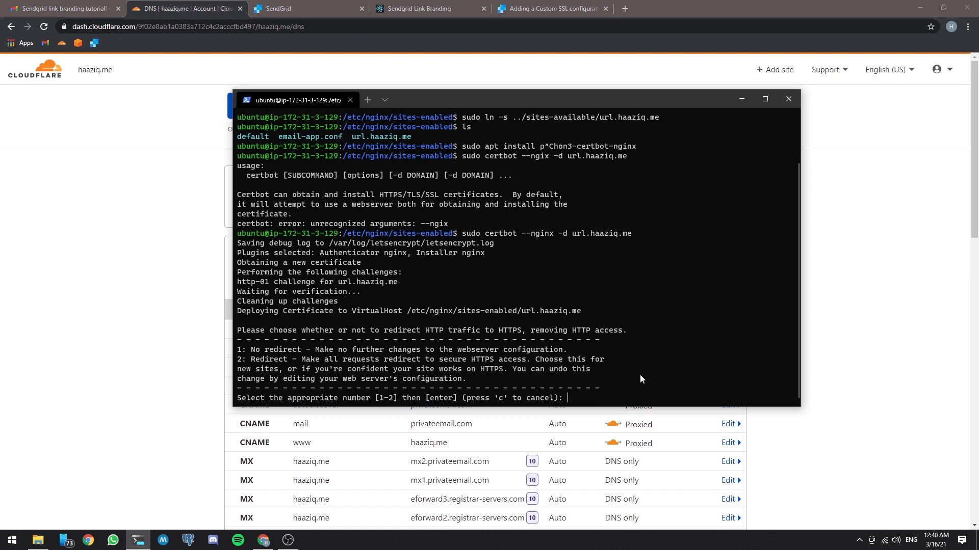
{"action": "type", "text": "2"}
{"action": "key", "text": "Return"}
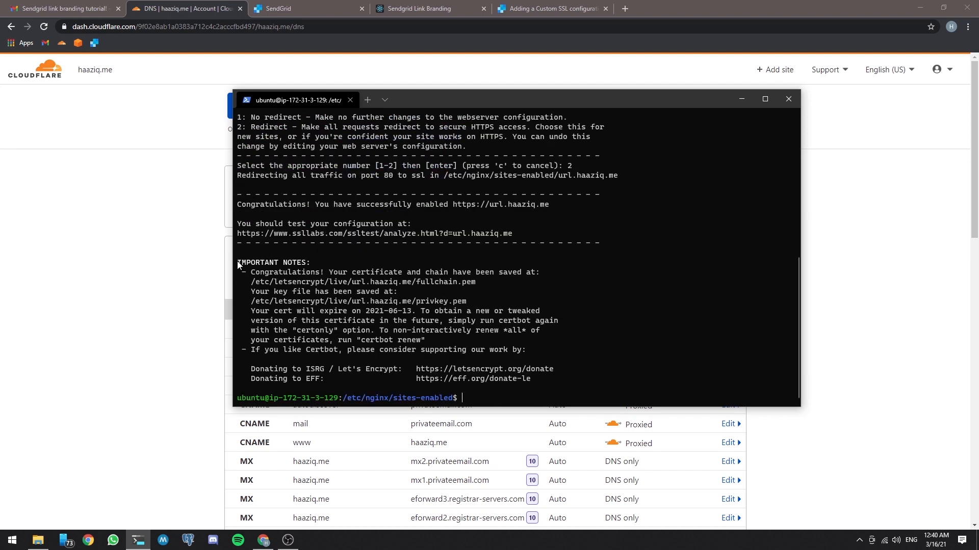
Step: Examine the certificate and private key paths in Certbot's closing notes
{"action": "left_click_drag", "start_coordinate": [237, 261], "coordinate": [411, 351]}
{"action": "left_click", "coordinate": [353, 324]}
{"action": "left_click_drag", "start_coordinate": [264, 285], "coordinate": [450, 287]}
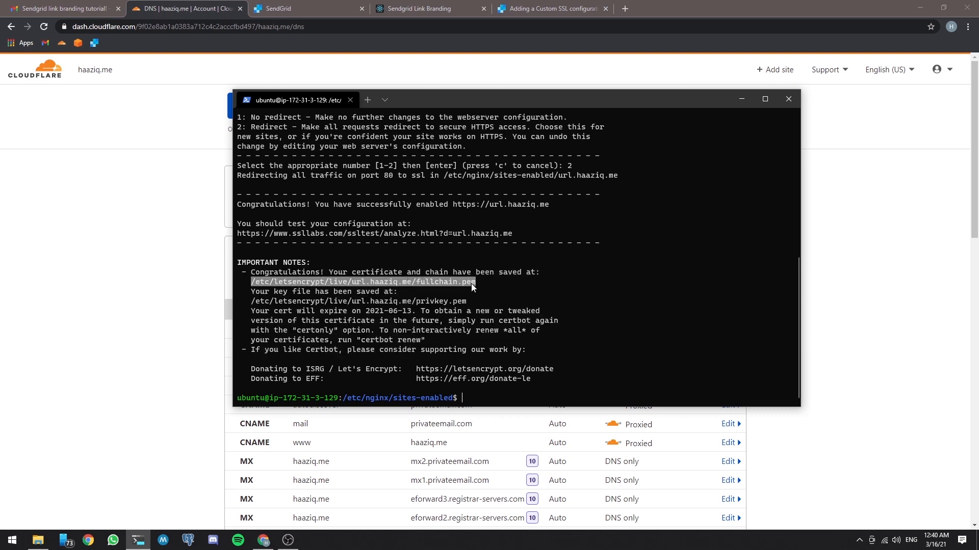
{"action": "left_click_drag", "start_coordinate": [252, 301], "coordinate": [467, 302]}
{"action": "left_click", "coordinate": [460, 308]}
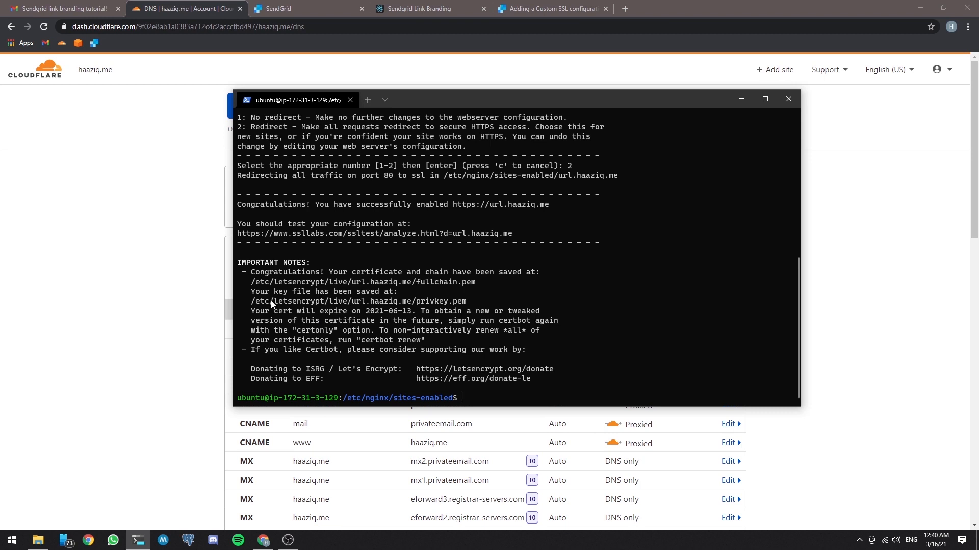
{"action": "left_click_drag", "start_coordinate": [274, 301], "coordinate": [415, 303]}
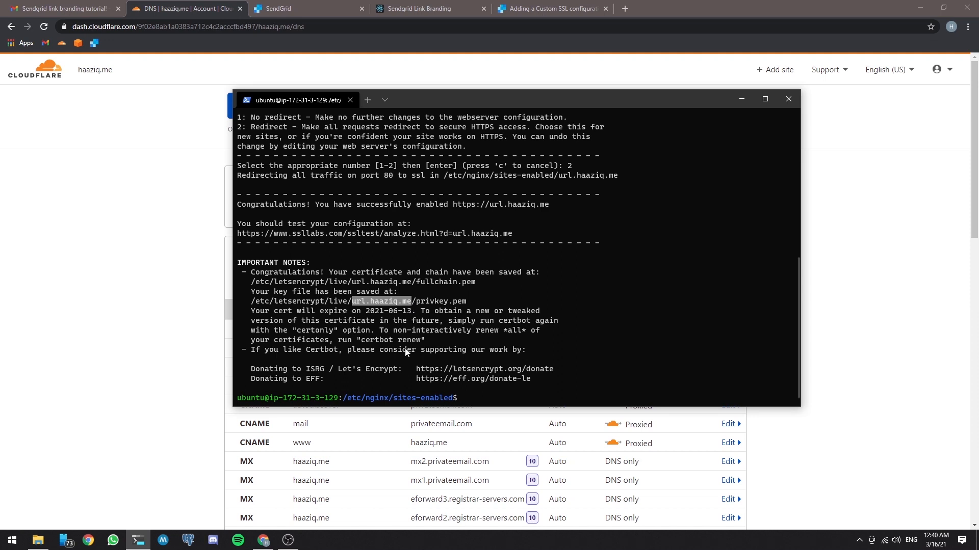
{"action": "left_click", "coordinate": [518, 347]}
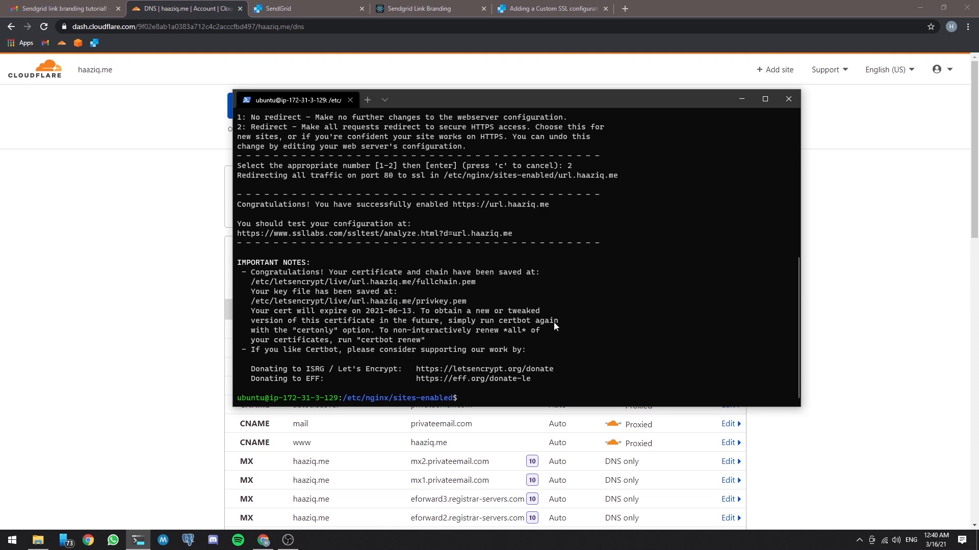
Step: Change to the ../sites-available/ directory and open url.haaziq.me in nano with sudo
{"action": "type", "text": "cd ../si"}
{"action": "key", "text": "Tab"}
{"action": "type", "text": "a"}
{"action": "key", "text": "Tab"}
{"action": "key", "text": "Return"}
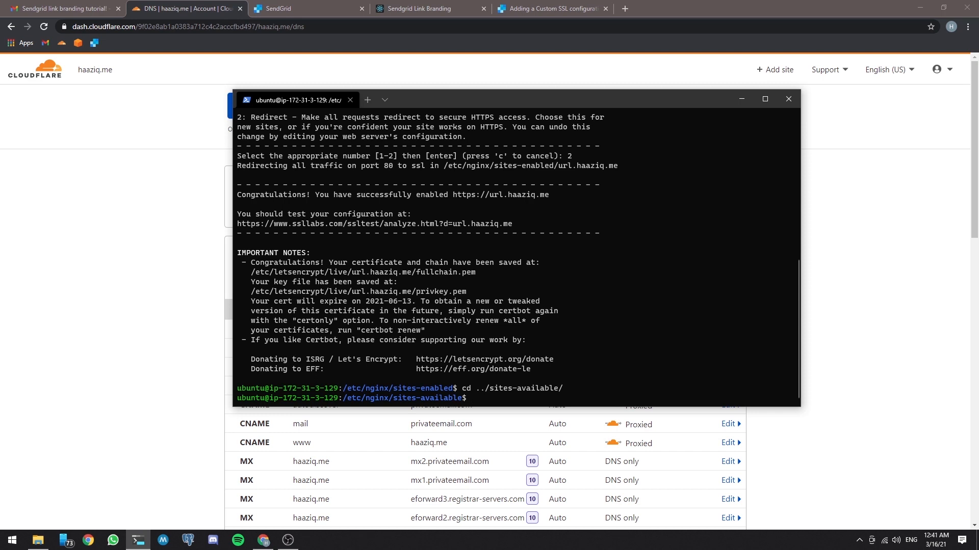
{"action": "type", "text": "sudo nano url.haaziq.me"}
{"action": "key", "text": "Return"}
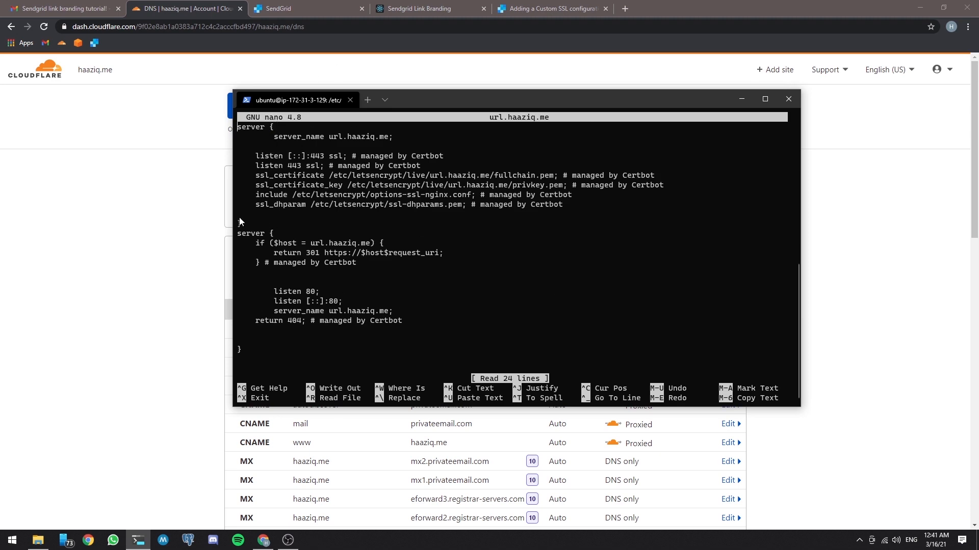
Step: Examine the Certbot-managed SSL and port 80 server blocks in the url.haaziq.me configuration, and exit nano
{"action": "left_click_drag", "start_coordinate": [243, 222], "coordinate": [296, 155]}
{"action": "left_click", "coordinate": [284, 164]}
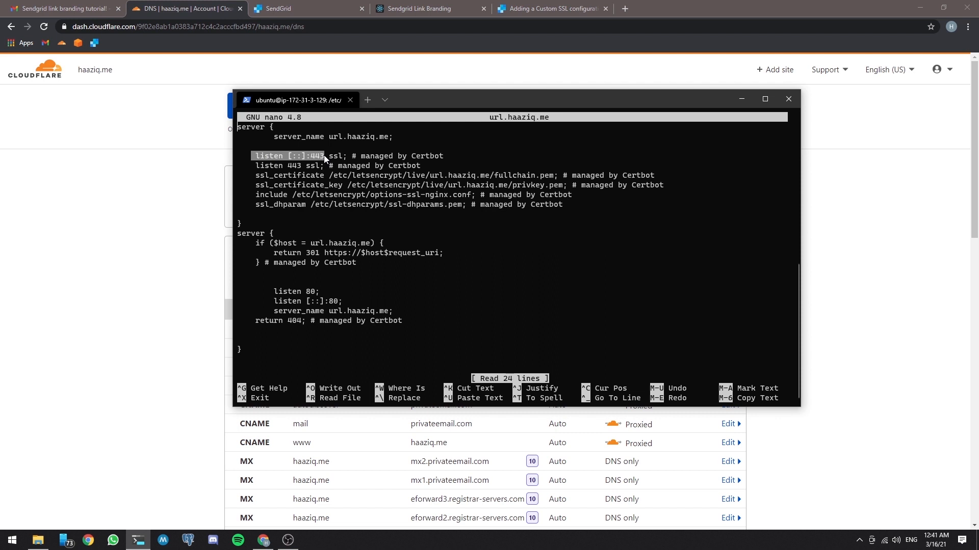
{"action": "left_click_drag", "start_coordinate": [271, 136], "coordinate": [352, 140]}
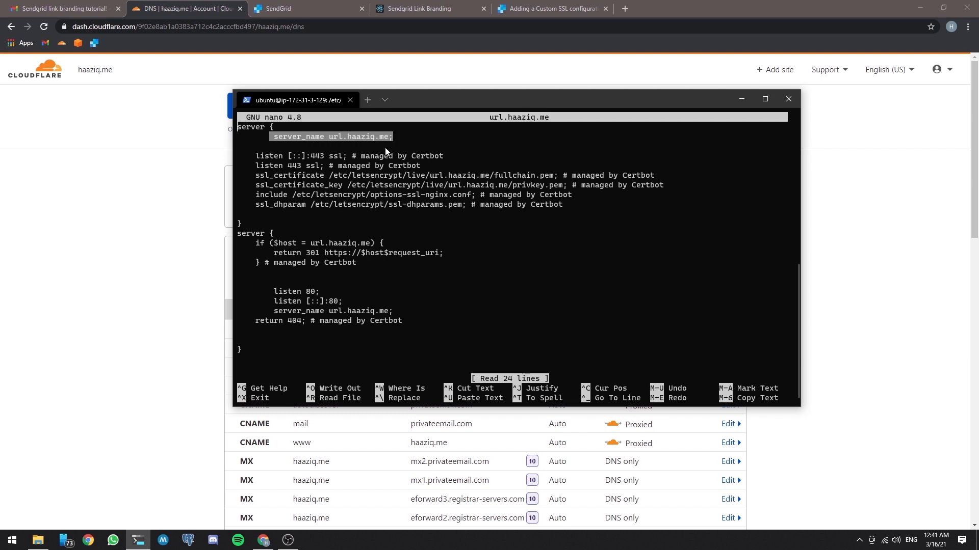
{"action": "left_click", "coordinate": [369, 176]}
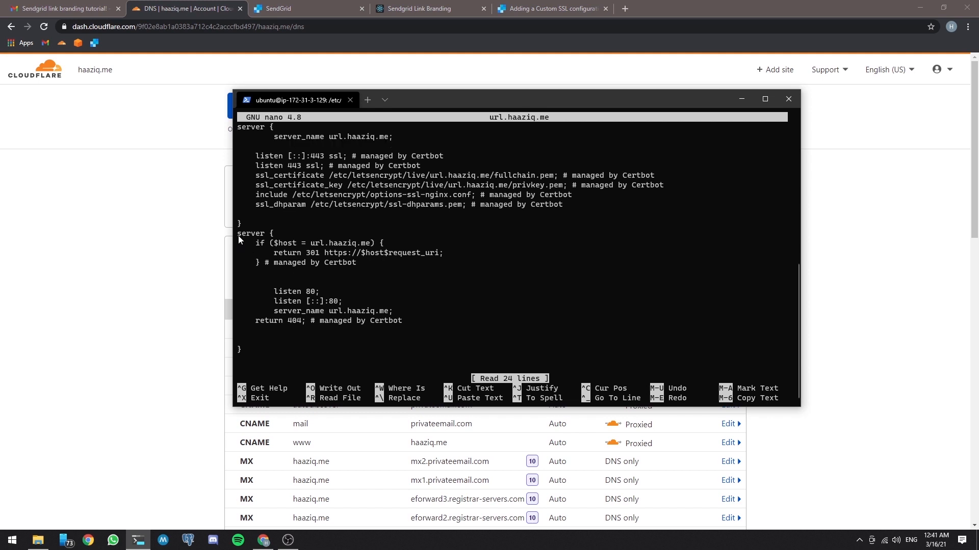
{"action": "left_click_drag", "start_coordinate": [237, 236], "coordinate": [240, 345]}
{"action": "left_click", "coordinate": [274, 263]}
{"action": "left_click_drag", "start_coordinate": [284, 293], "coordinate": [320, 291]}
{"action": "left_click", "coordinate": [438, 238]}
{"action": "key", "text": "ctrl+x"}
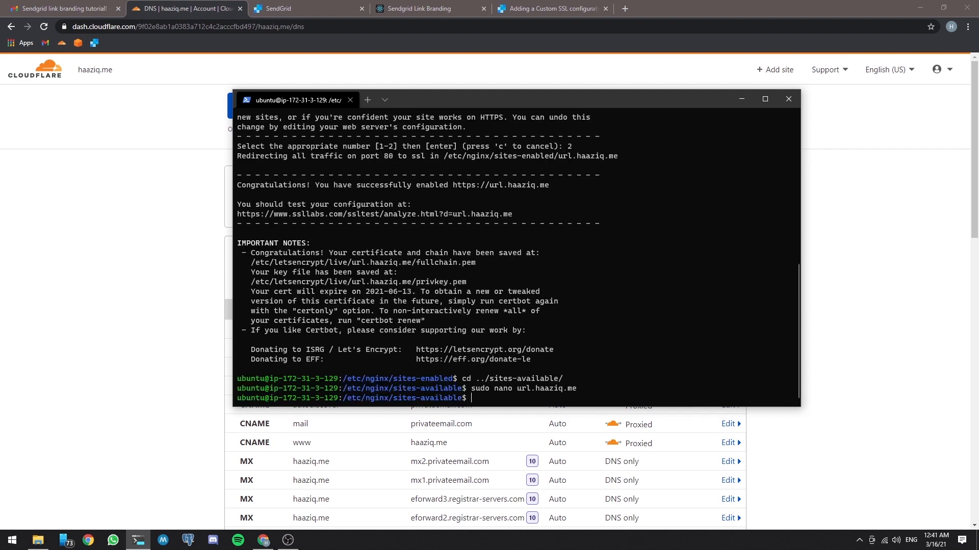
Step: Load url.haaziq.me in a new browser tab and request the page a second time
{"action": "left_click", "coordinate": [624, 9]}
{"action": "type", "text": "u"}
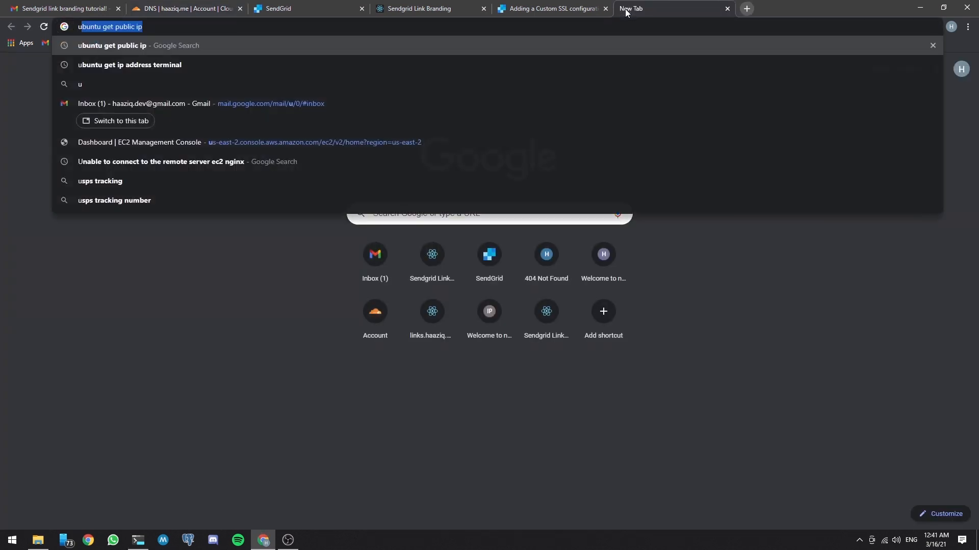
{"action": "type", "text": "rl.haaziq.me"}
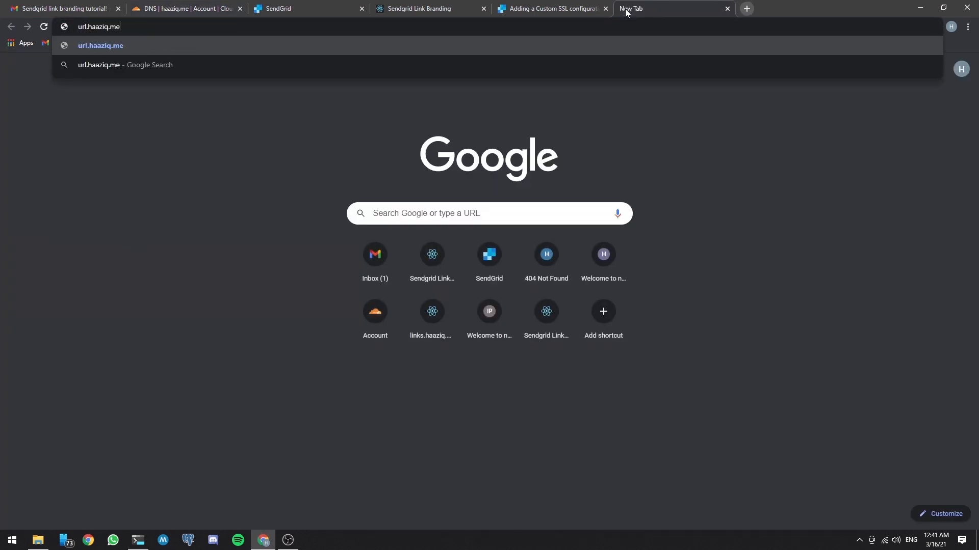
{"action": "key", "text": "Return"}
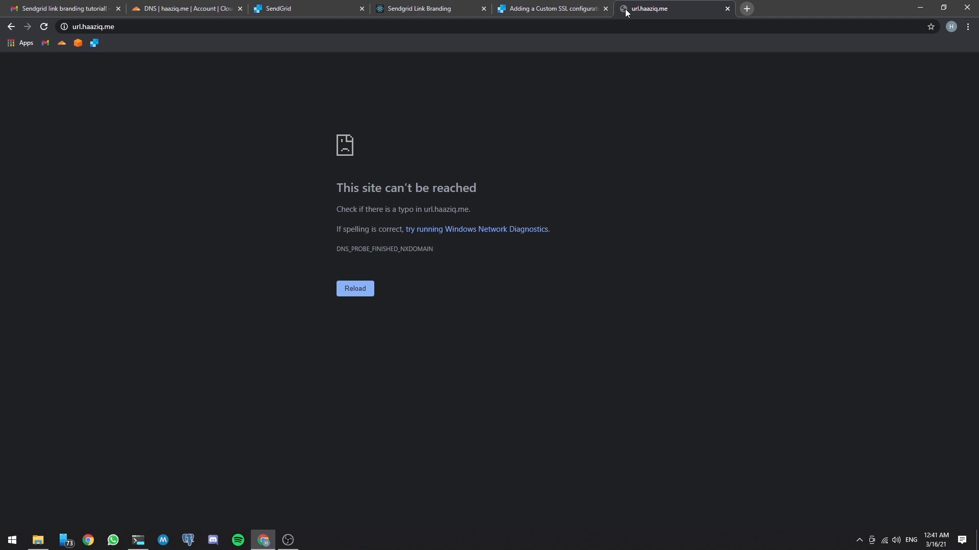
{"action": "left_click", "coordinate": [310, 28]}
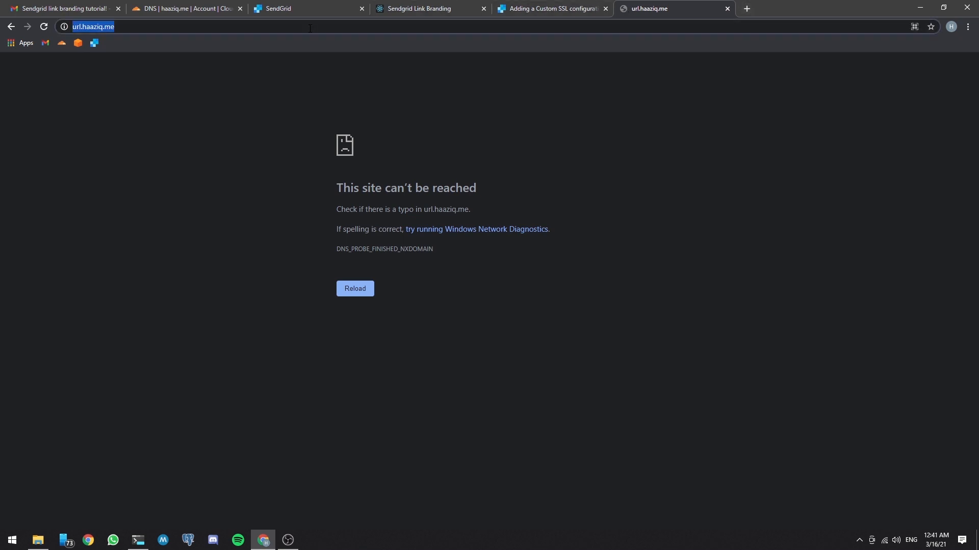
{"action": "key", "text": "Return"}
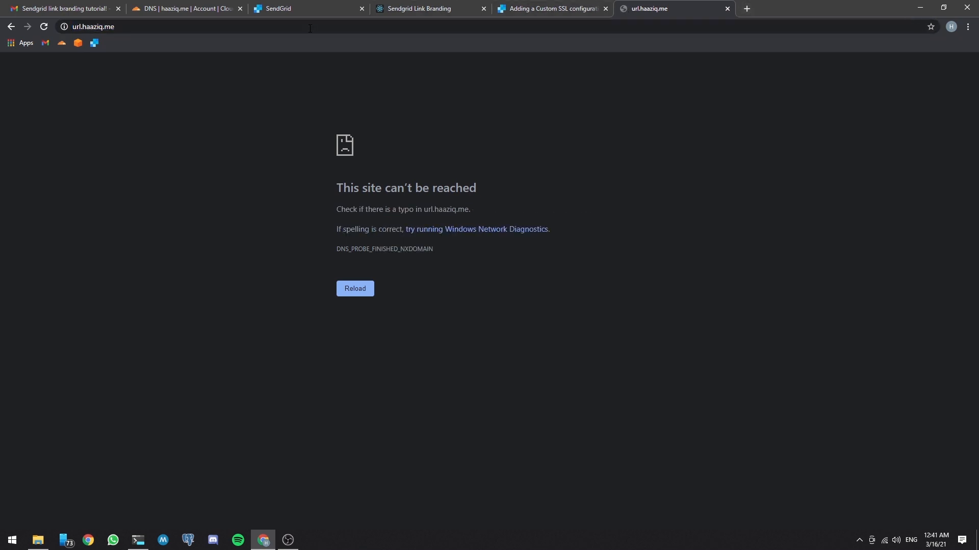
Step: Switch to the terminal and restart nginx with sudo service nginx restart
{"action": "left_click", "coordinate": [138, 540]}
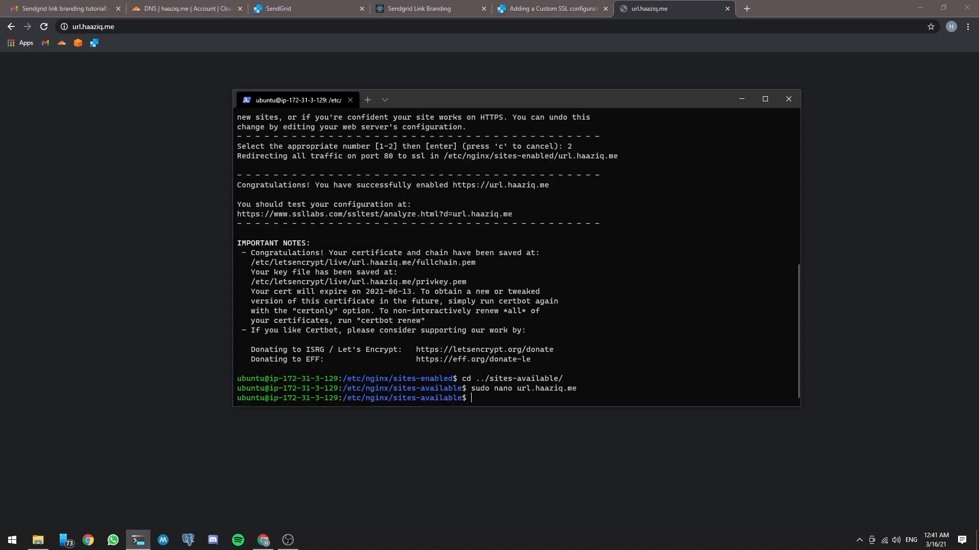
{"action": "type", "text": "sudo service nginx restart"}
{"action": "key", "text": "Return"}
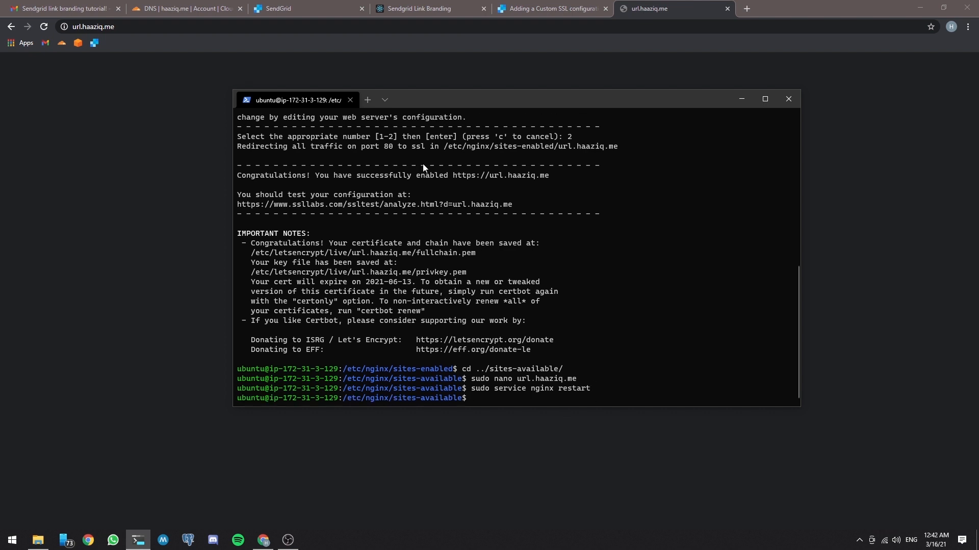
Step: Reload url.haaziq.me in the browser and check the site's connection security information
{"action": "left_click", "coordinate": [42, 28]}
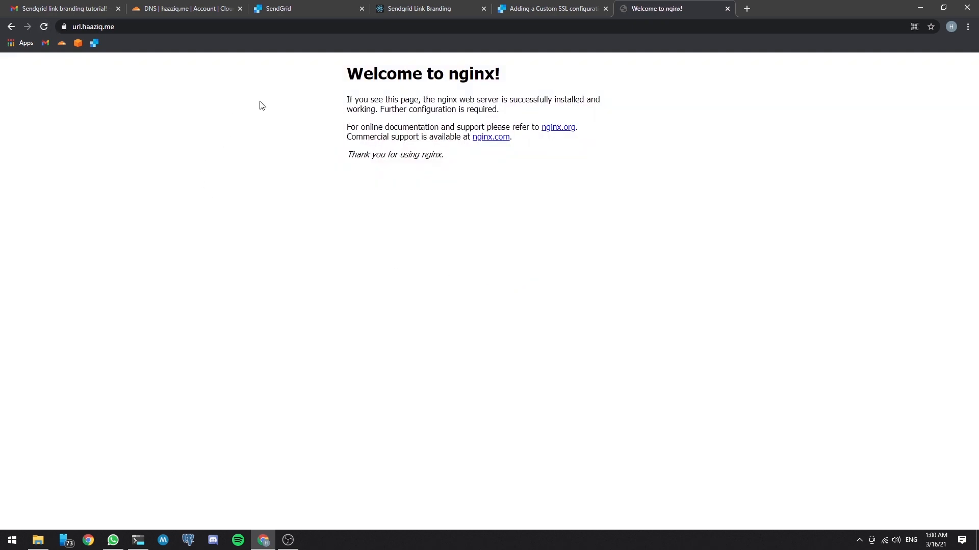
{"action": "left_click", "coordinate": [64, 28]}
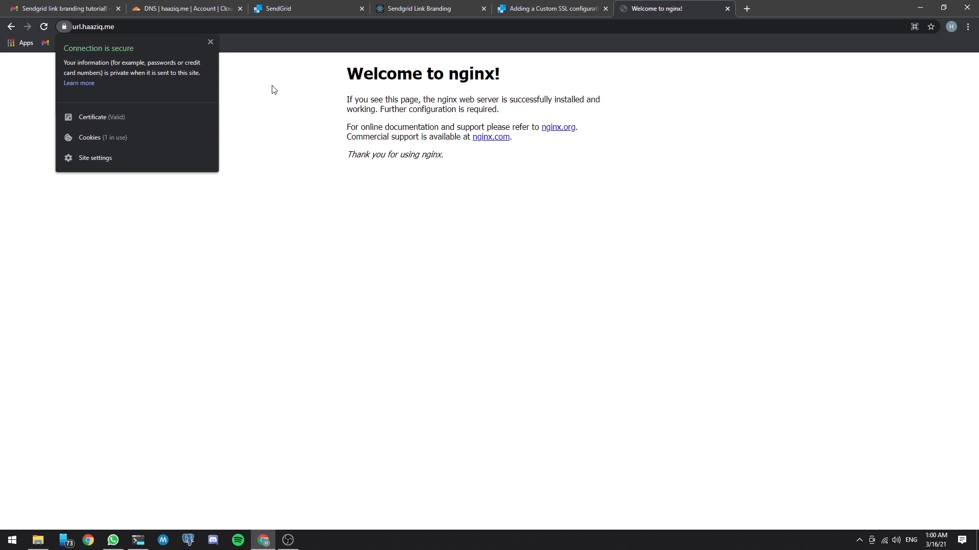
{"action": "left_click", "coordinate": [293, 102]}
Step: Review the SSL/TLS encryption mode and edge certificates for haaziq.me in Cloudflare, and return to its DNS records
{"action": "left_click", "coordinate": [167, 9]}
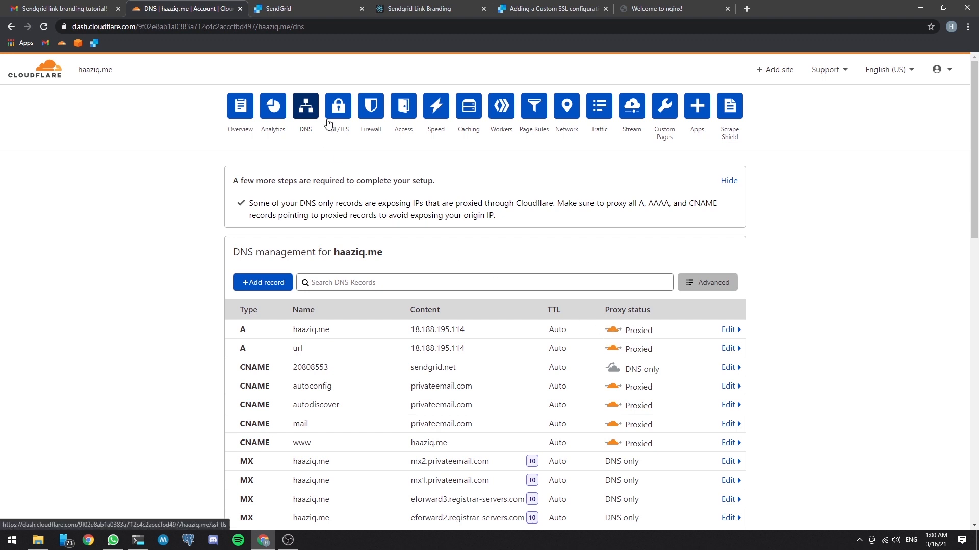
{"action": "left_click", "coordinate": [339, 106]}
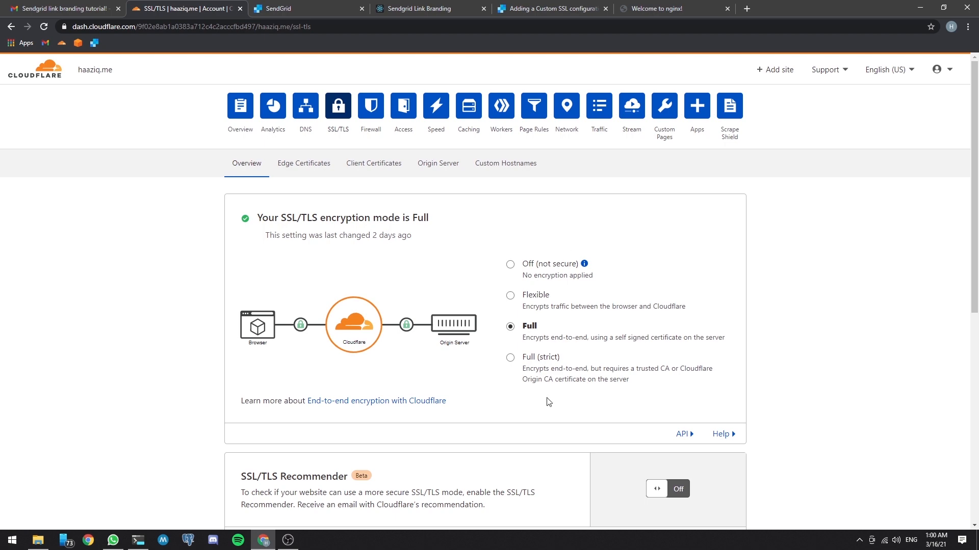
{"action": "left_click", "coordinate": [309, 170]}
{"action": "scroll", "coordinate": [474, 316], "scroll_direction": "down", "scroll_amount": 18}
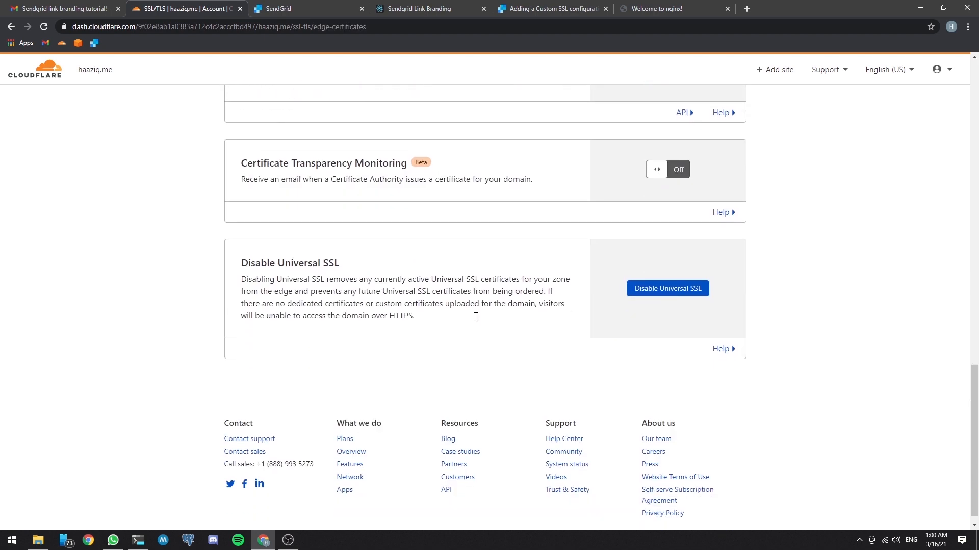
{"action": "scroll", "coordinate": [519, 284], "scroll_direction": "up", "scroll_amount": 10}
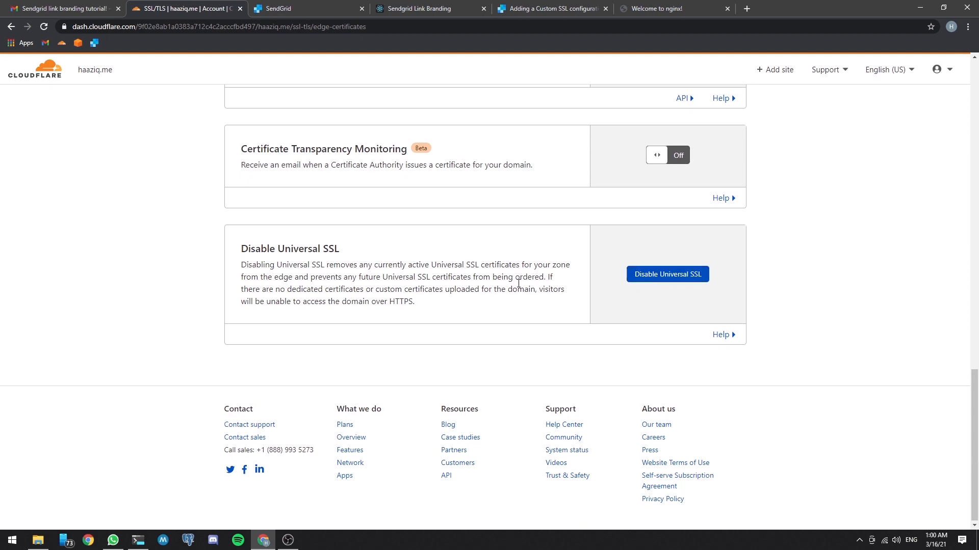
{"action": "scroll", "coordinate": [519, 284], "scroll_direction": "up", "scroll_amount": 8}
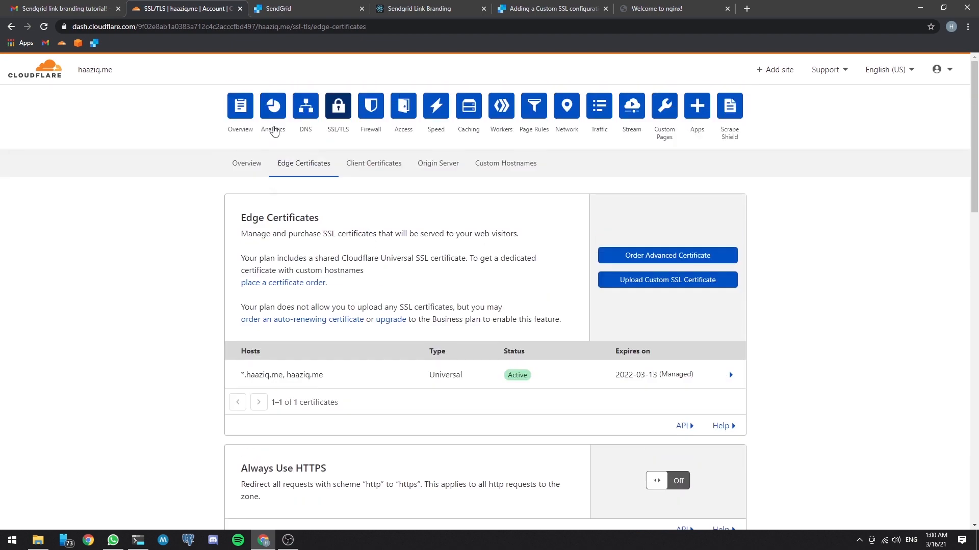
{"action": "left_click", "coordinate": [298, 110]}
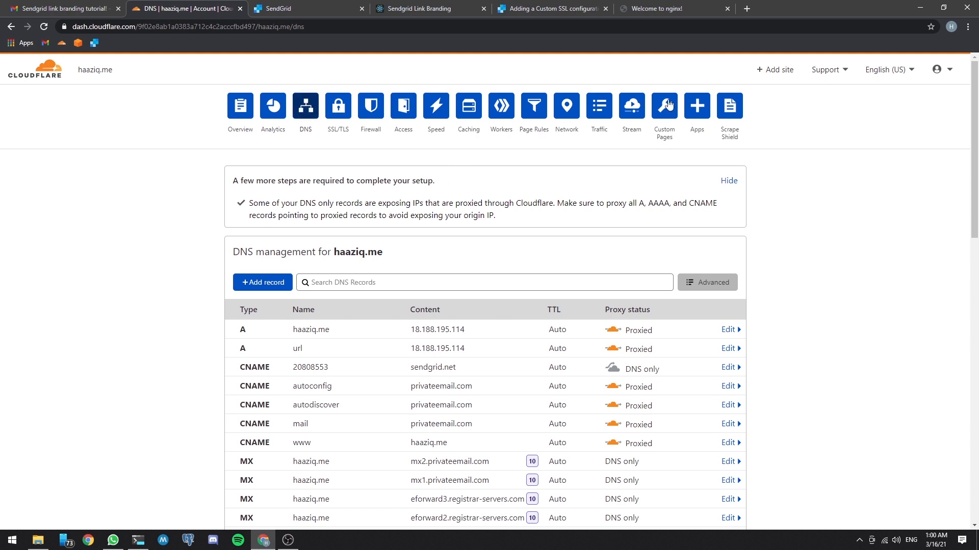
Step: Switch to the terminal and open the nginx site configuration with sudo nano url.haaziq.me
{"action": "left_click", "coordinate": [672, 10]}
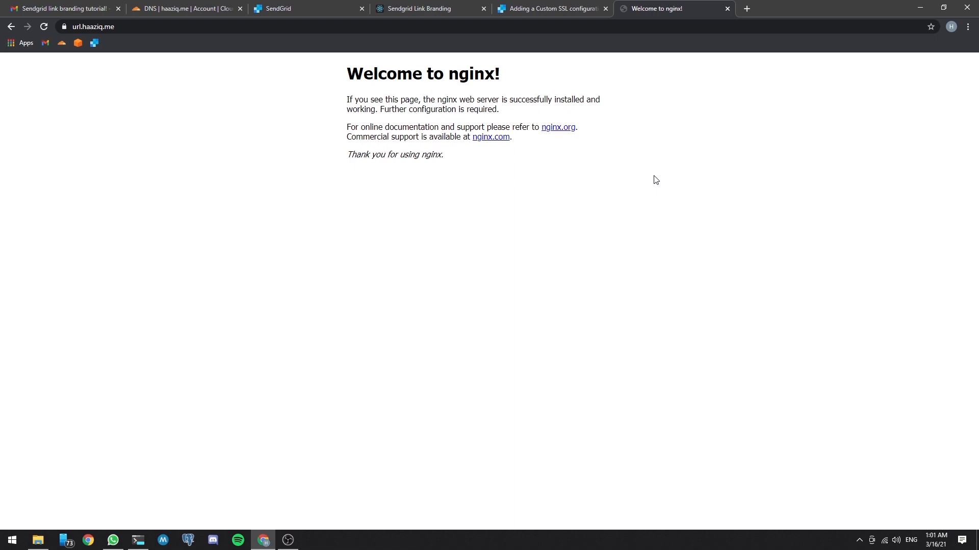
{"action": "left_click", "coordinate": [139, 540]}
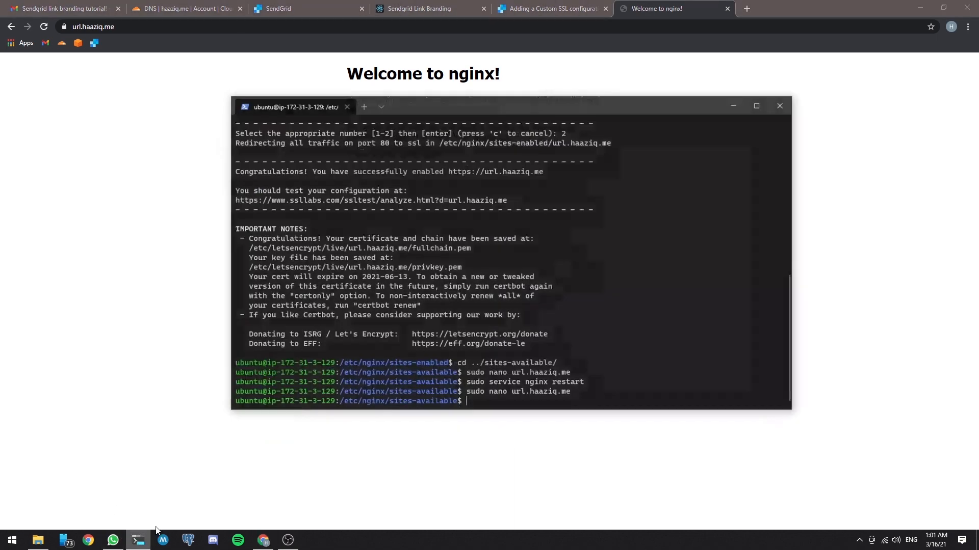
{"action": "type", "text": "sudo "}
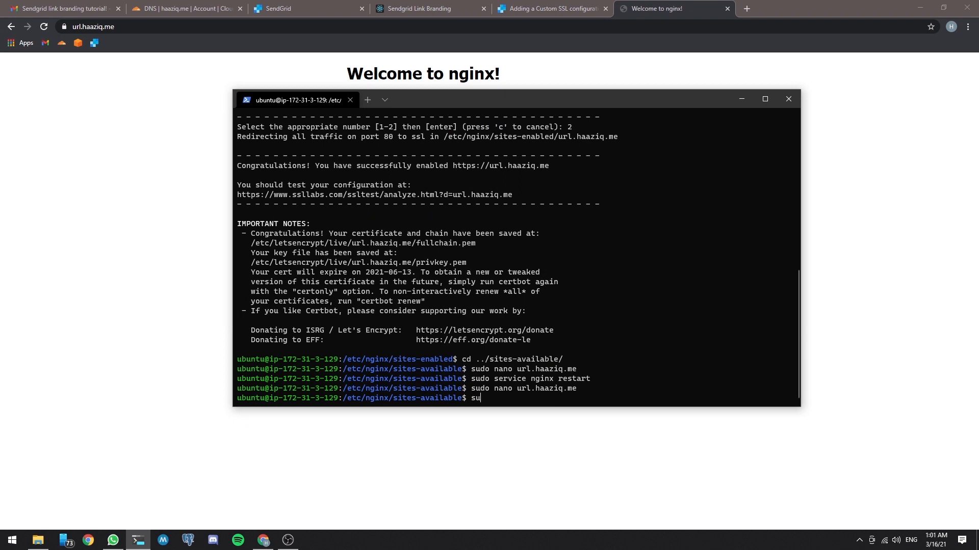
{"action": "type", "text": "ur"}
{"action": "key", "text": "BackSpace"}
{"action": "key", "text": "BackSpace"}
{"action": "type", "text": "nano url.haaziq.me"}
{"action": "key", "text": "Return"}
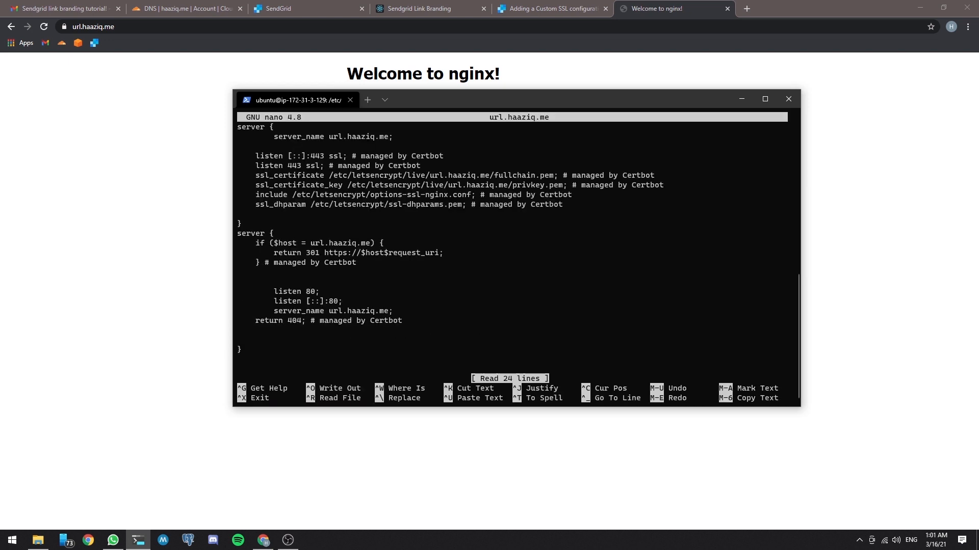
Step: Add an empty location / { } block below the ssl_dhparam line in the HTTPS server block
{"action": "key", "text": "Down"}
{"action": "key", "text": "Down"}
{"action": "key", "text": "Down"}
{"action": "key", "text": "Down"}
{"action": "key", "text": "Down"}
{"action": "key", "text": "Down"}
{"action": "key", "text": "Down"}
{"action": "key", "text": "Down"}
{"action": "key", "text": "Down"}
{"action": "key", "text": "Return"}
{"action": "key", "text": "Return"}
{"action": "key", "text": "Up"}
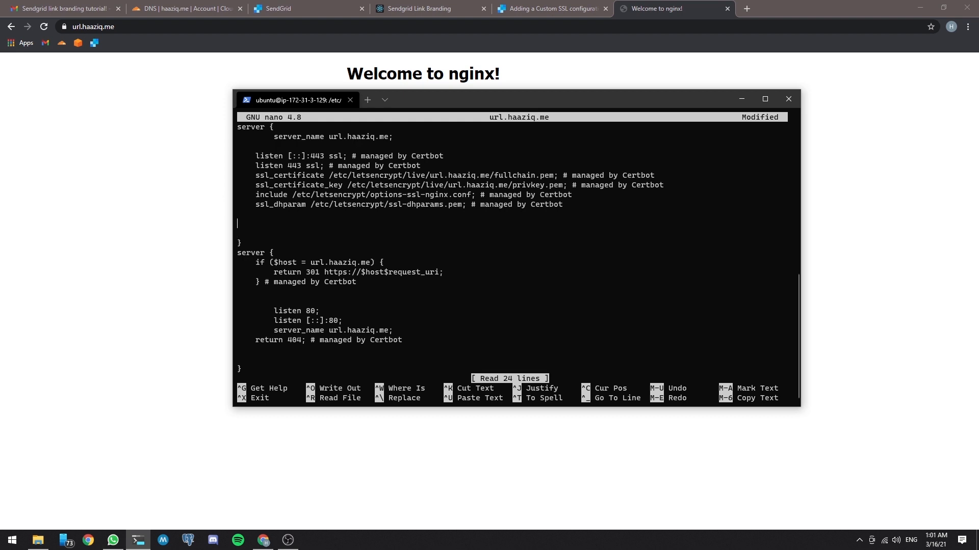
{"action": "type", "text": "location / {"}
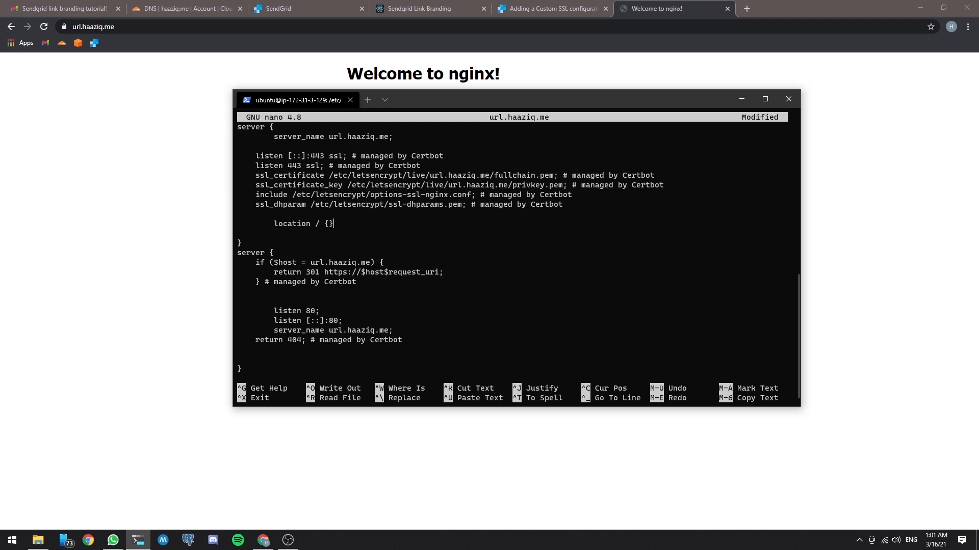
{"action": "key", "text": "Return"}
{"action": "key", "text": "Tab"}
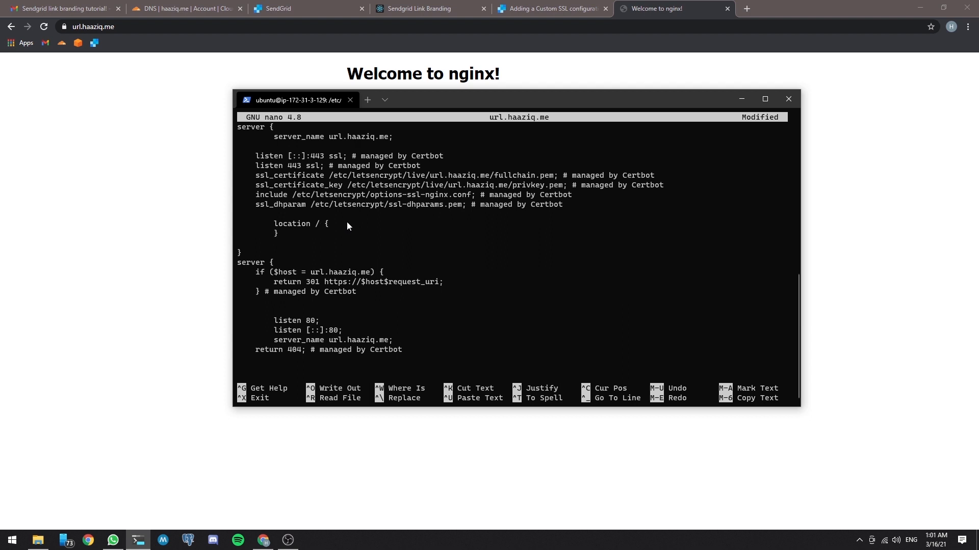
{"action": "key", "text": "Return"}
{"action": "key", "text": "Up"}
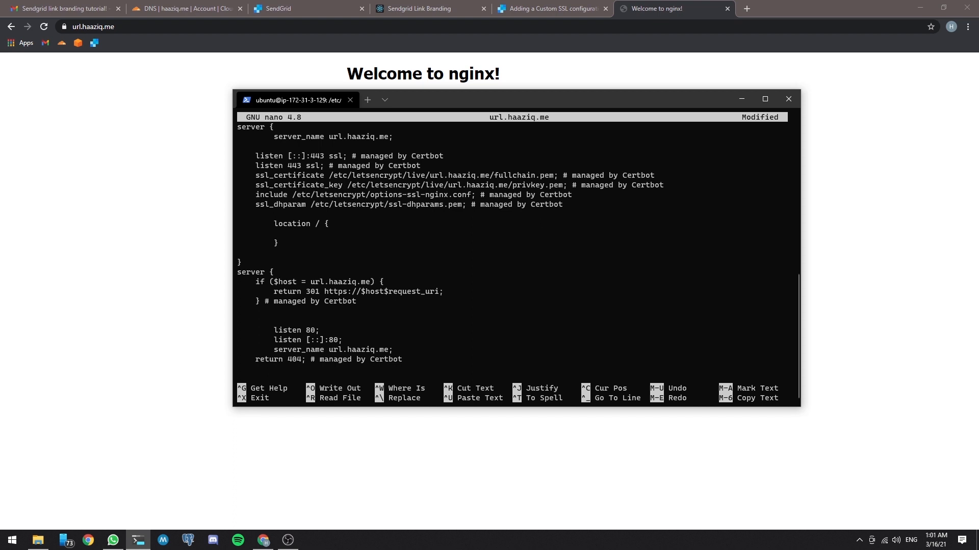
{"action": "type", "text": "proxy_pass"}
{"action": "type", "text": "httt"}
{"action": "key", "text": "BackSpace"}
{"action": "type", "text": "ps://sendg"}
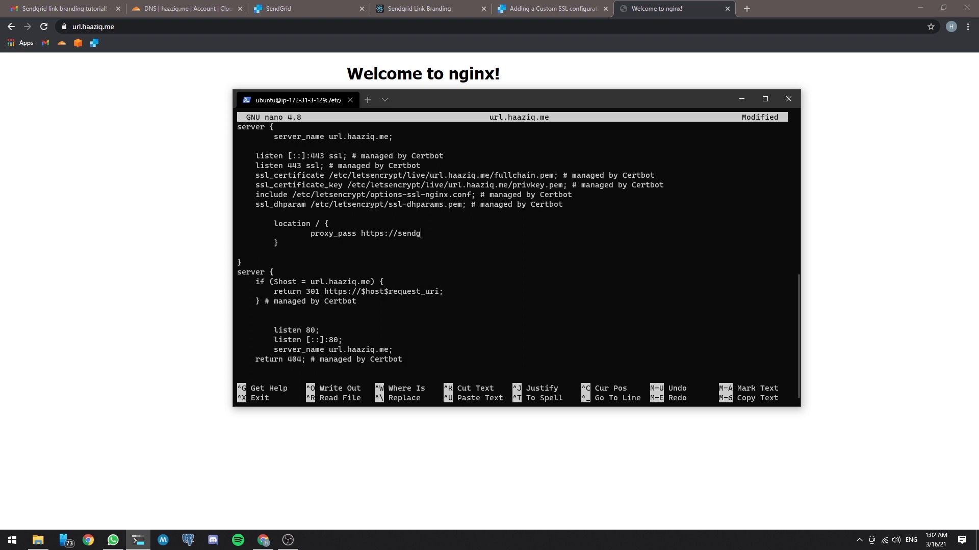
{"action": "type", "text": "rid.net"}
Step: Insert proxy_set_header Host url.haaziq.me above proxy_pass, end both directives with semicolons, and save the file under the same name
{"action": "key", "text": "Return"}
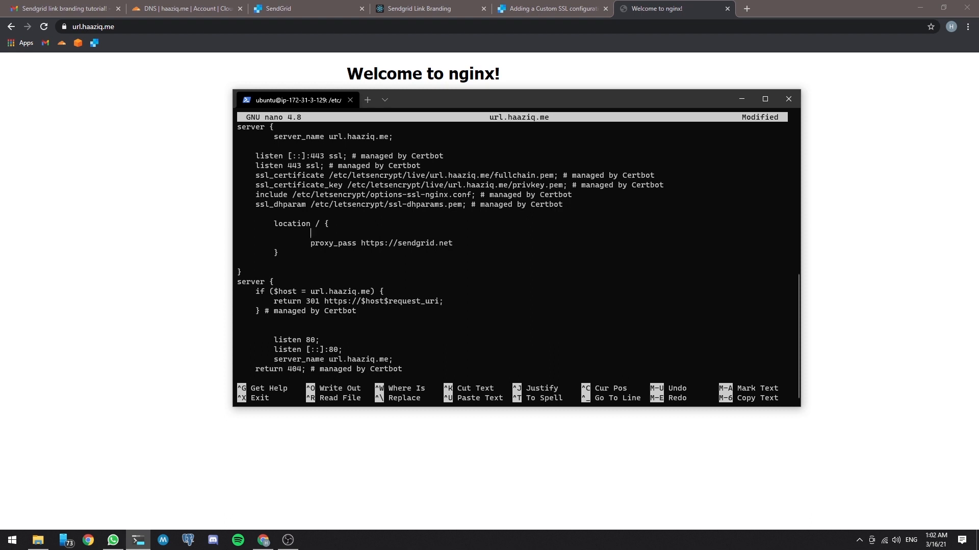
{"action": "type", "text": "proxy_set_header Host"}
{"action": "type", "text": "url"}
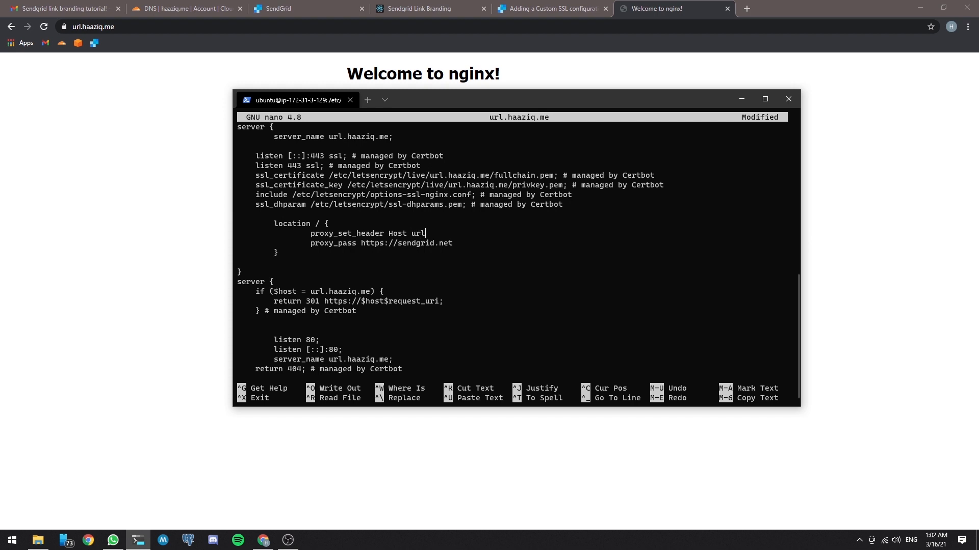
{"action": "type", "text": ".haaziq.me;"}
{"action": "key", "text": "ctrl+x"}
{"action": "key", "text": "y"}
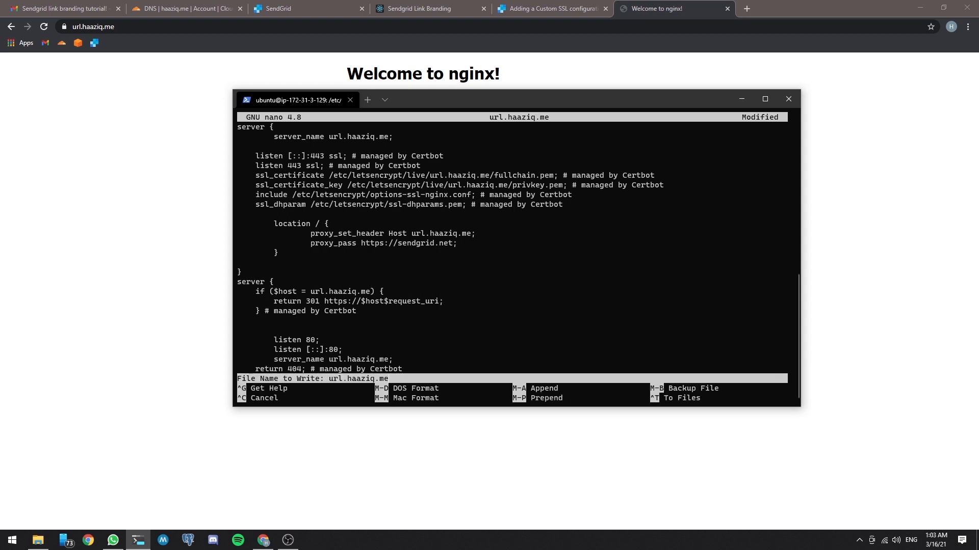
{"action": "key", "text": "Return"}
Step: Restart nginx with sudo service nginx restart
{"action": "type", "text": "sudo "}
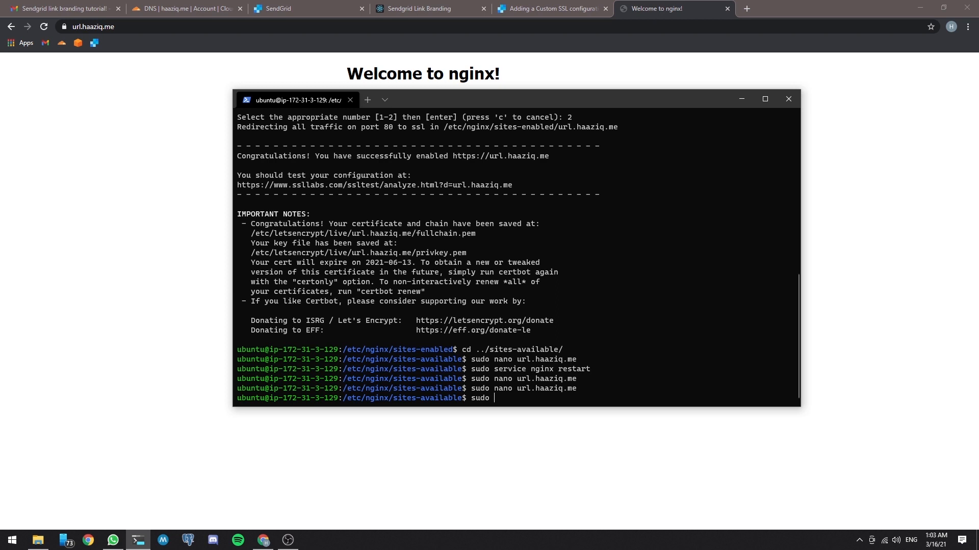
{"action": "type", "text": "service nginx restart"}
{"action": "key", "text": "Return"}
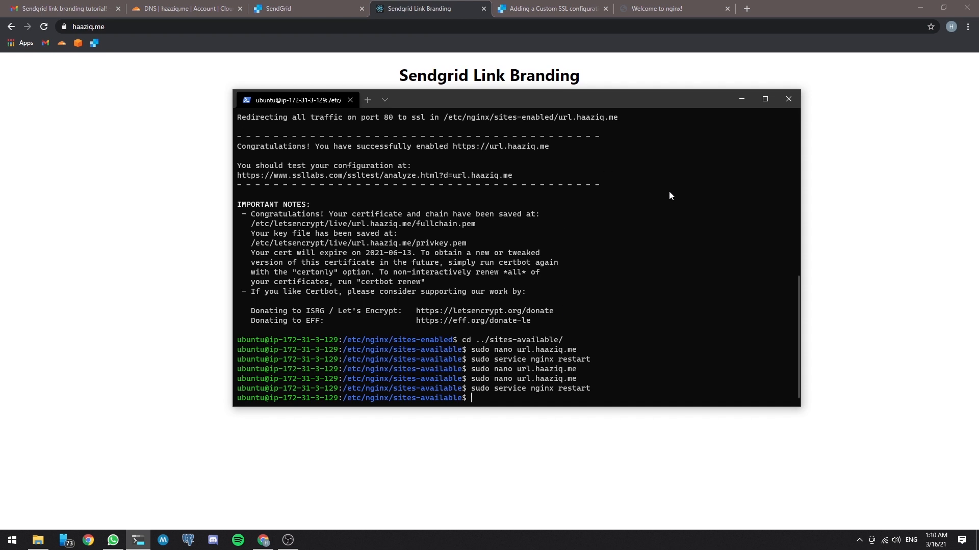
Step: Switch to the Gmail inbox in the browser, refresh it, and open the newest Sendgrid link branding tutorial! email with its trimmed content expanded
{"action": "left_click", "coordinate": [638, 76]}
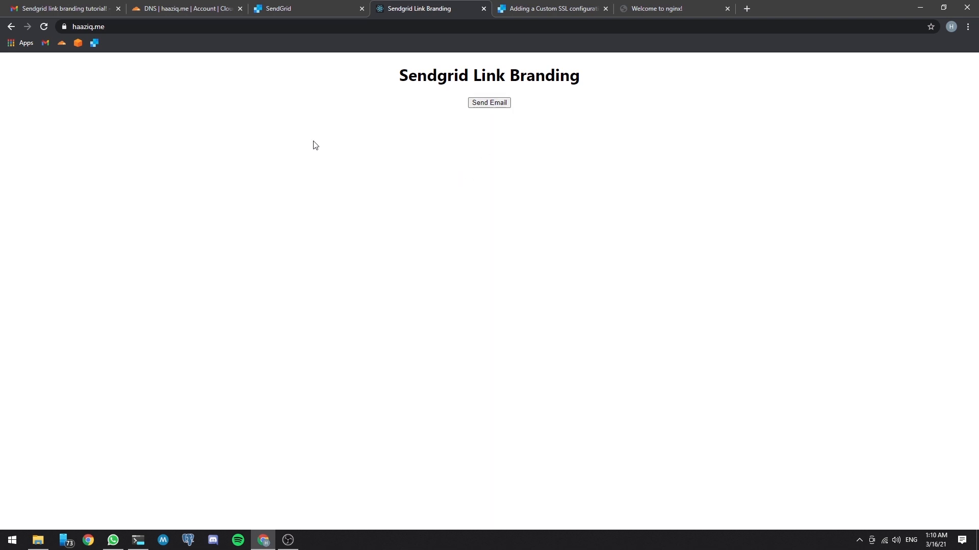
{"action": "left_click", "coordinate": [110, 11]}
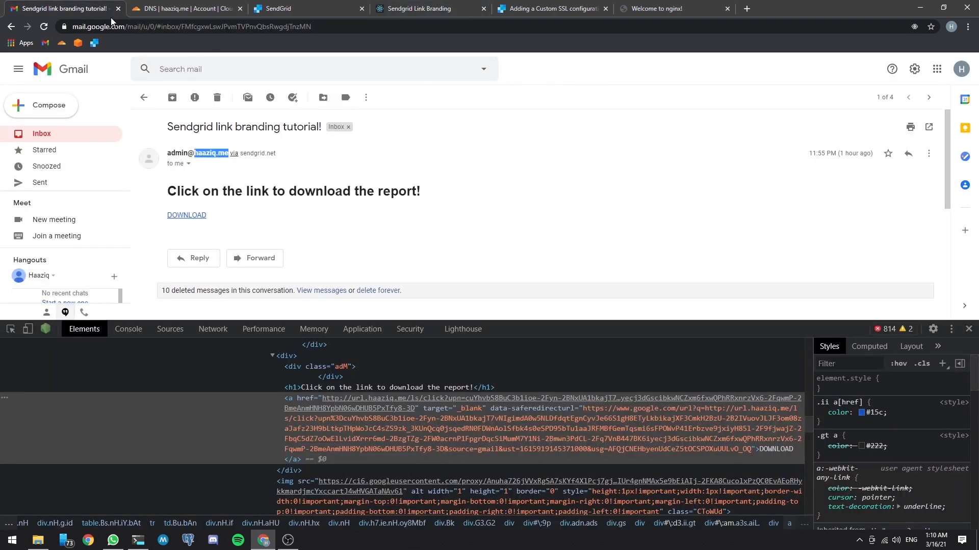
{"action": "left_click", "coordinate": [84, 137]}
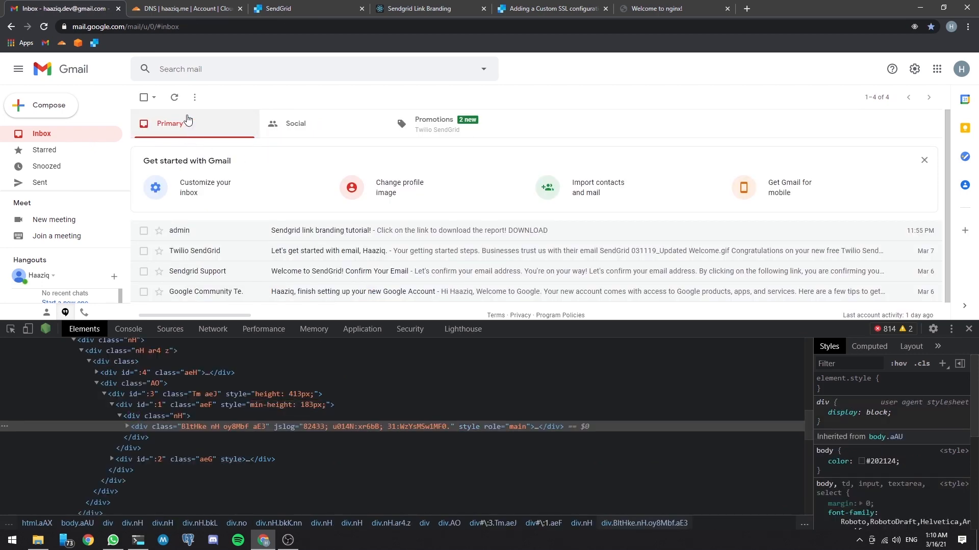
{"action": "left_click", "coordinate": [175, 97]}
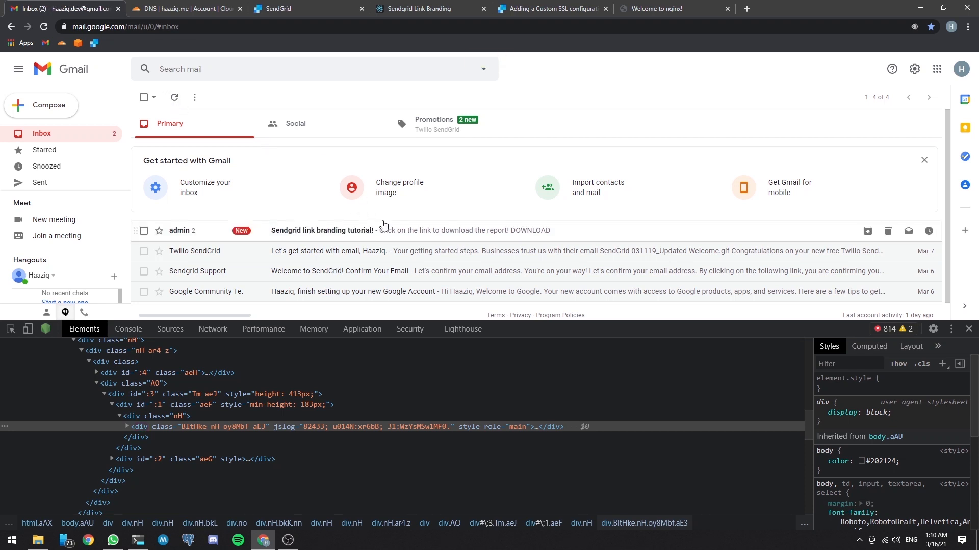
{"action": "left_click", "coordinate": [371, 230]}
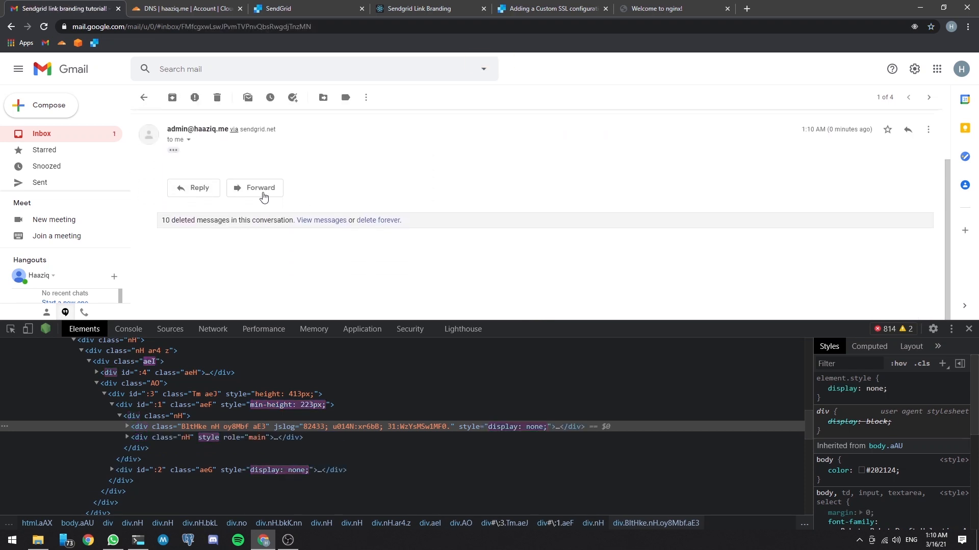
{"action": "left_click", "coordinate": [176, 151]}
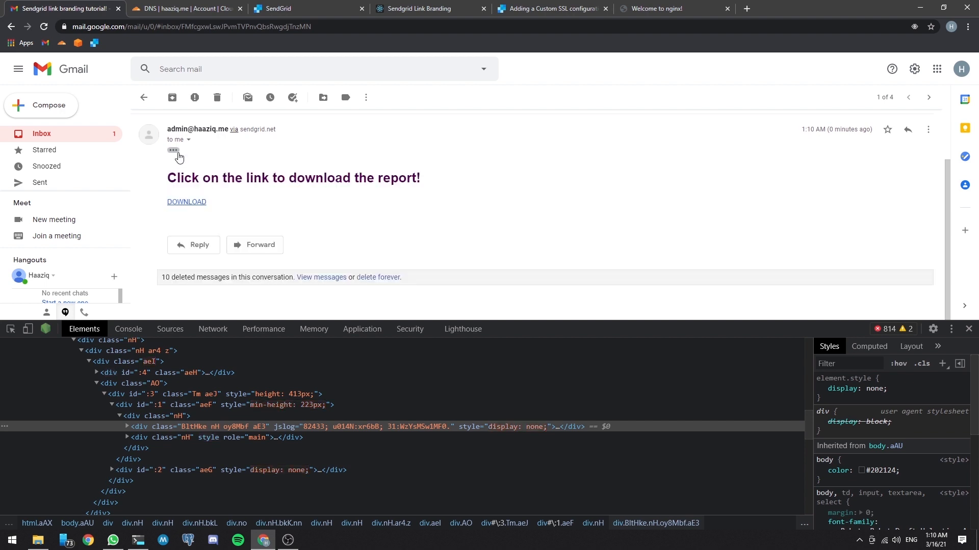
Step: Copy the DOWNLOAD link's address and open it in a new tab with the scheme changed to https
{"action": "right_click", "coordinate": [182, 202]}
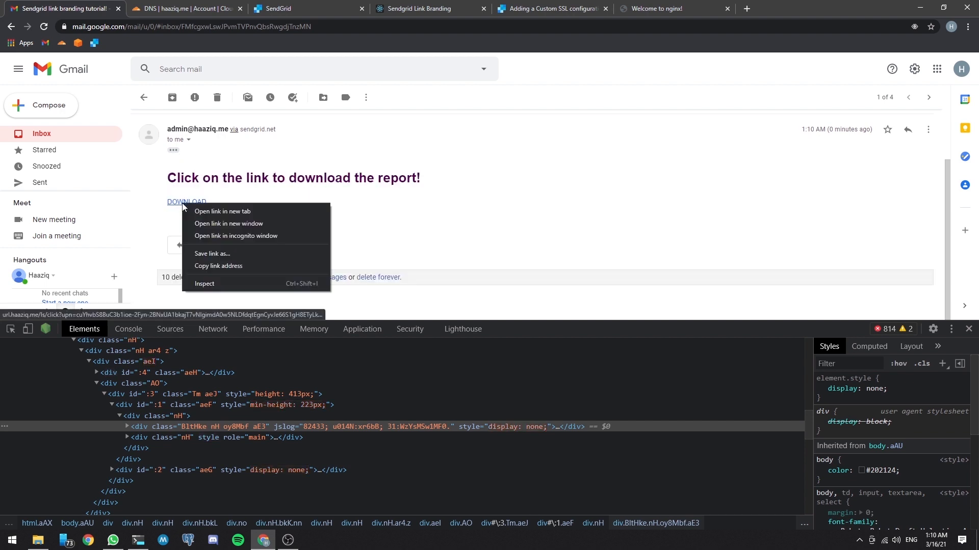
{"action": "left_click", "coordinate": [232, 267]}
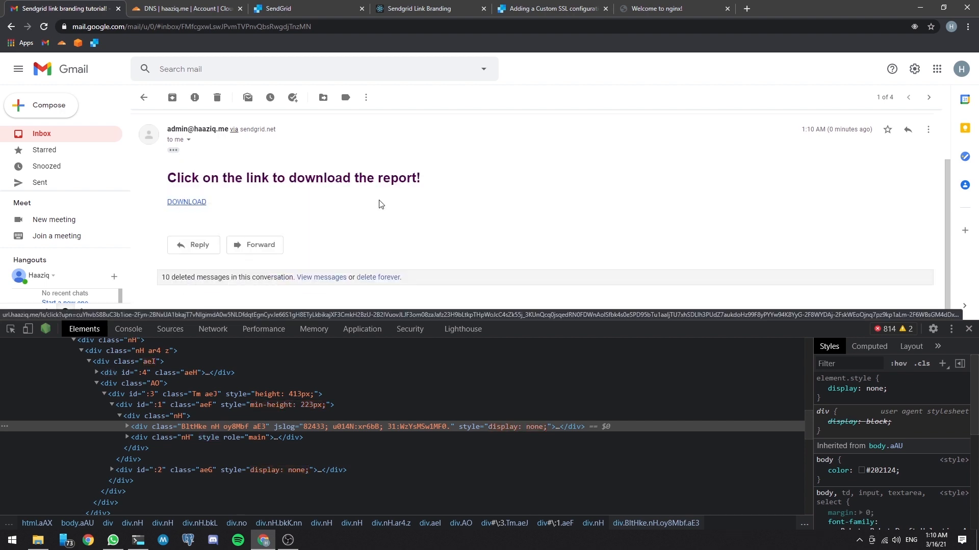
{"action": "left_click", "coordinate": [745, 9]}
{"action": "key", "text": "ctrl+v"}
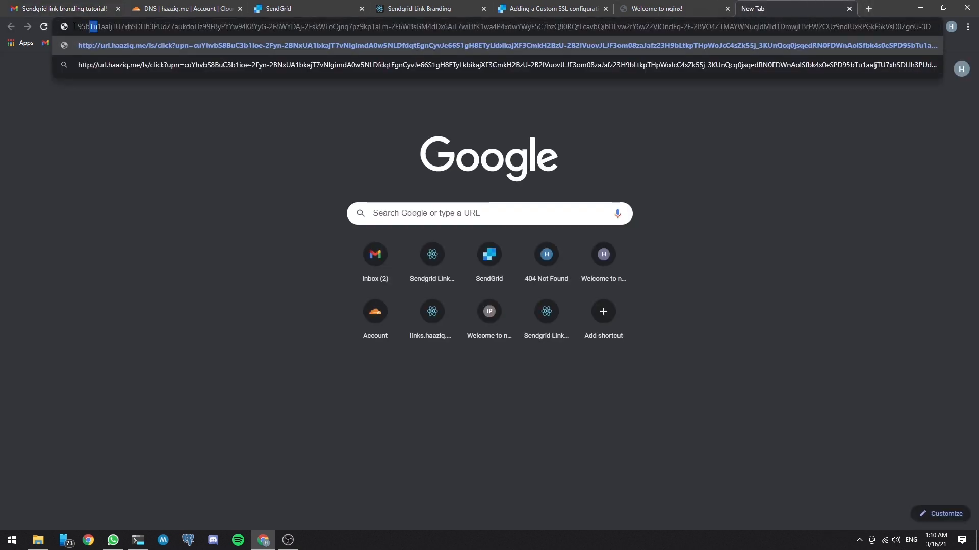
{"action": "mouse_move", "coordinate": [75, 27]}
{"action": "left_mouse_down"}
{"action": "mouse_move", "coordinate": [65, 30]}
{"action": "mouse_move", "coordinate": [86, 29]}
{"action": "left_mouse_up"}
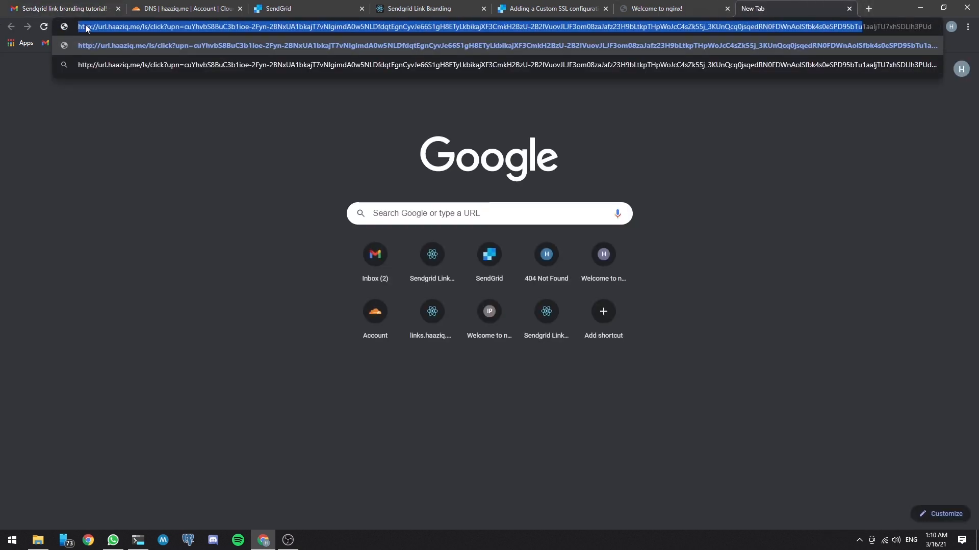
{"action": "left_click", "coordinate": [86, 27]}
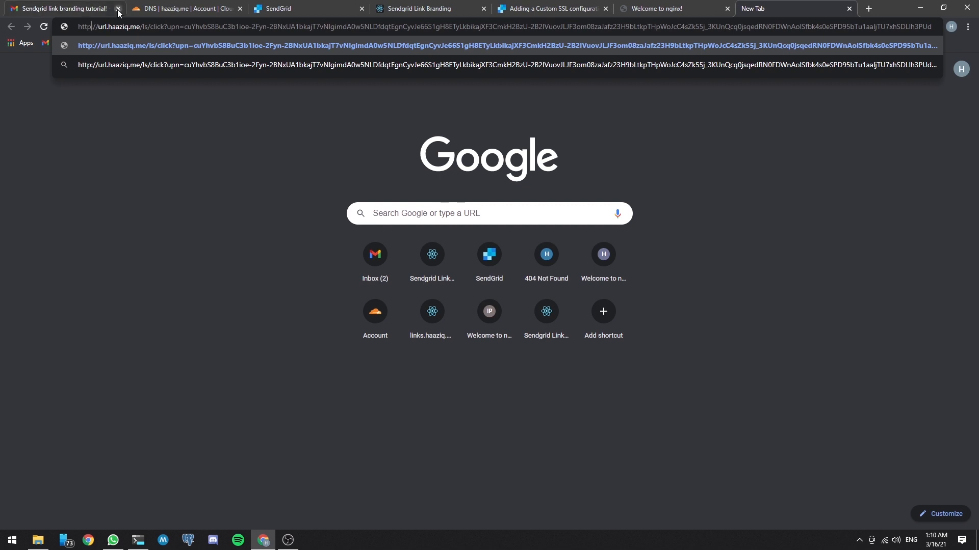
{"action": "type", "text": "s"}
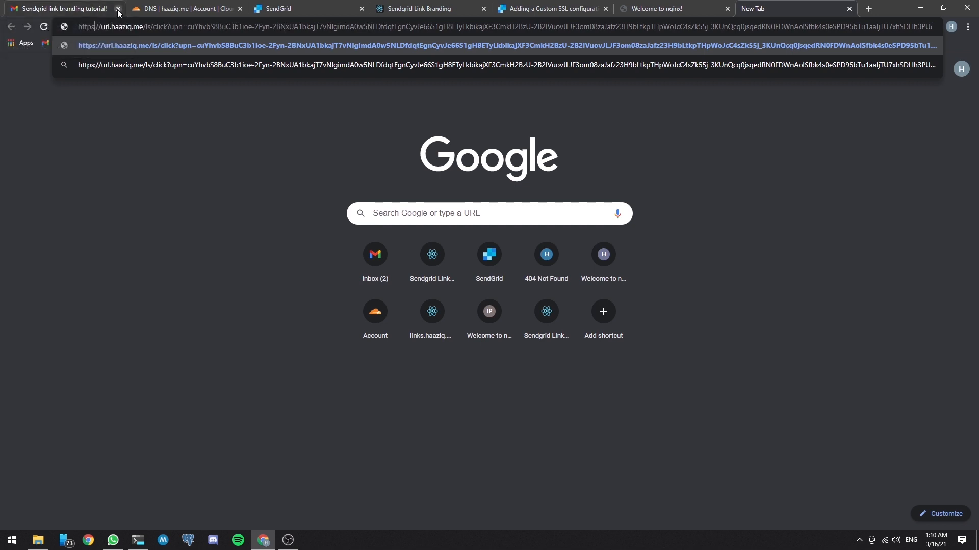
{"action": "key", "text": "Return"}
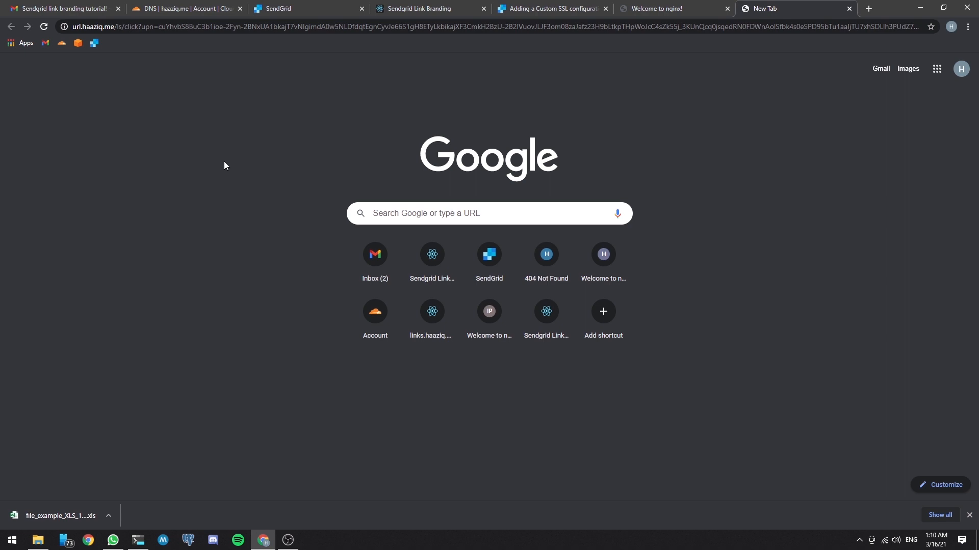
Step: From SendGrid's custom SSL configuration article, follow the support link, log in to support, and open a new support request
{"action": "left_click", "coordinate": [550, 10]}
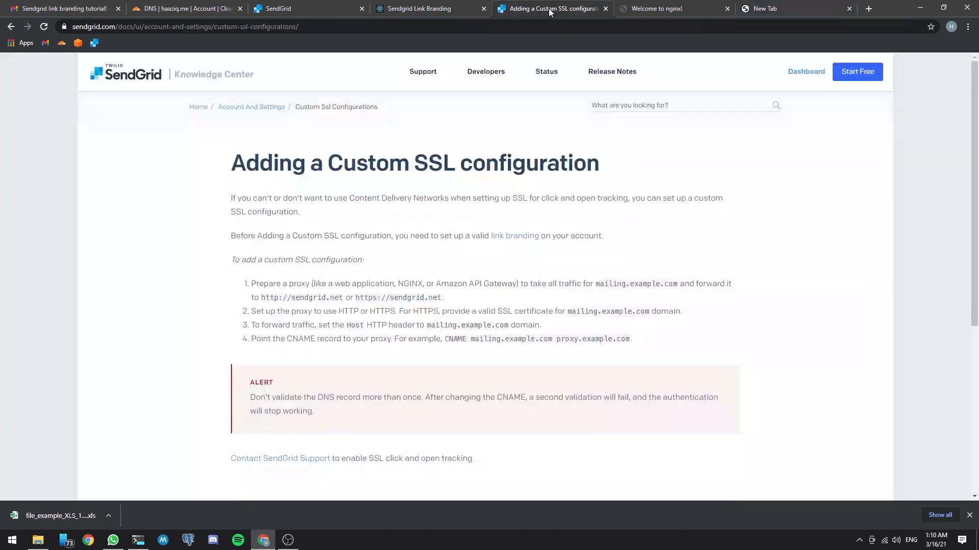
{"action": "scroll", "coordinate": [387, 250], "scroll_direction": "down", "scroll_amount": 2}
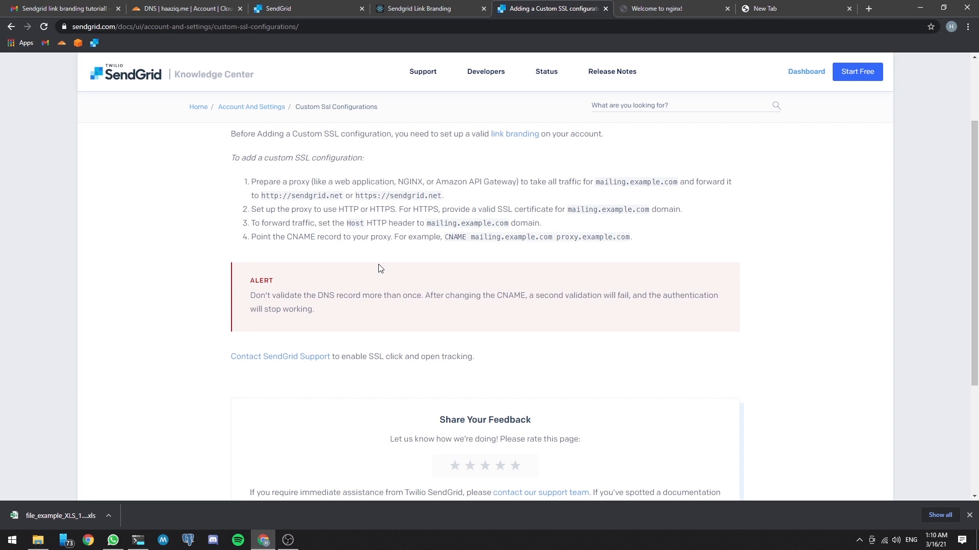
{"action": "left_click", "coordinate": [273, 362]}
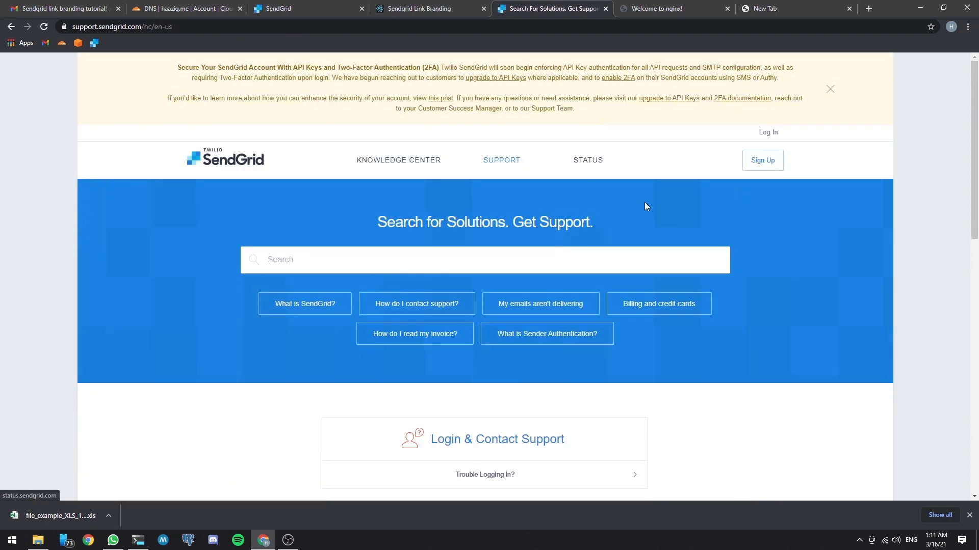
{"action": "scroll", "coordinate": [581, 236], "scroll_direction": "down", "scroll_amount": 4}
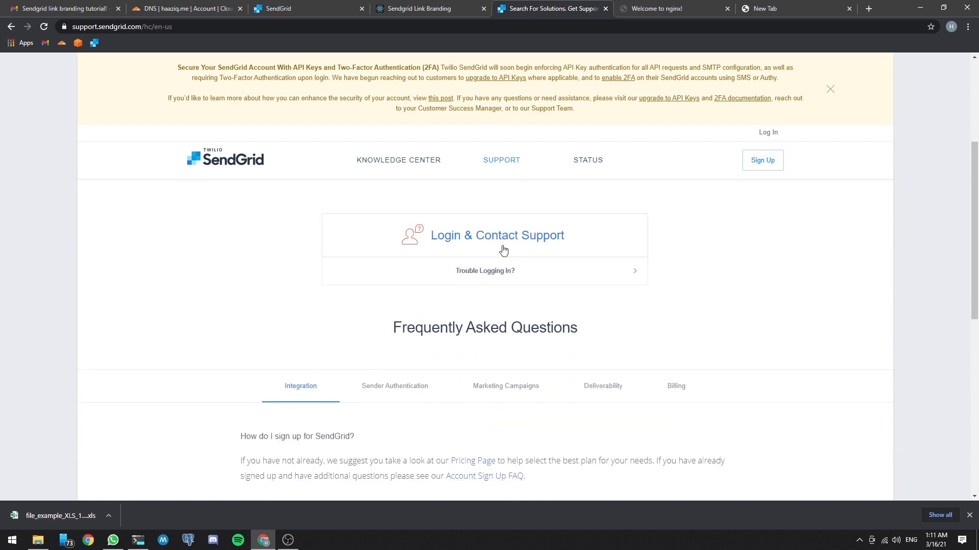
{"action": "left_click", "coordinate": [489, 245]}
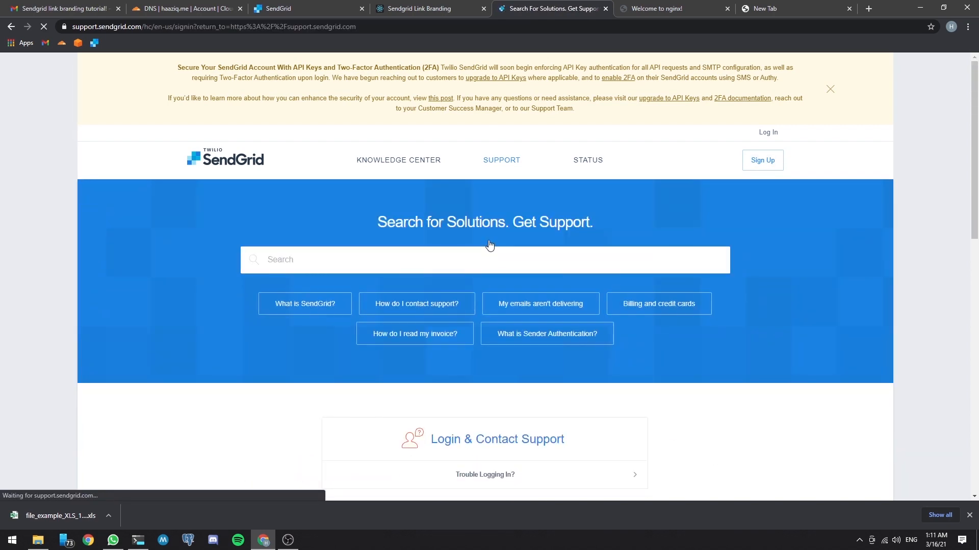
{"action": "left_click", "coordinate": [831, 90]}
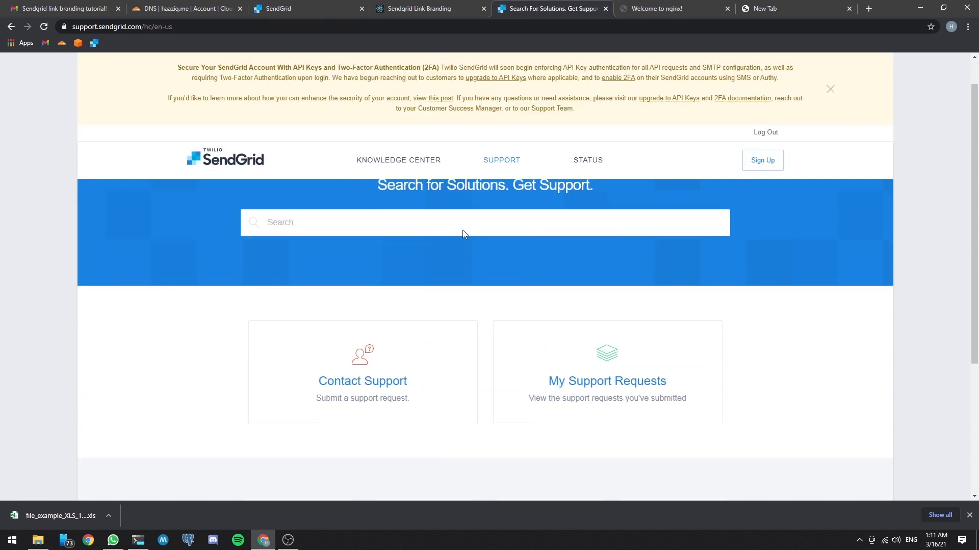
{"action": "left_click", "coordinate": [347, 318]}
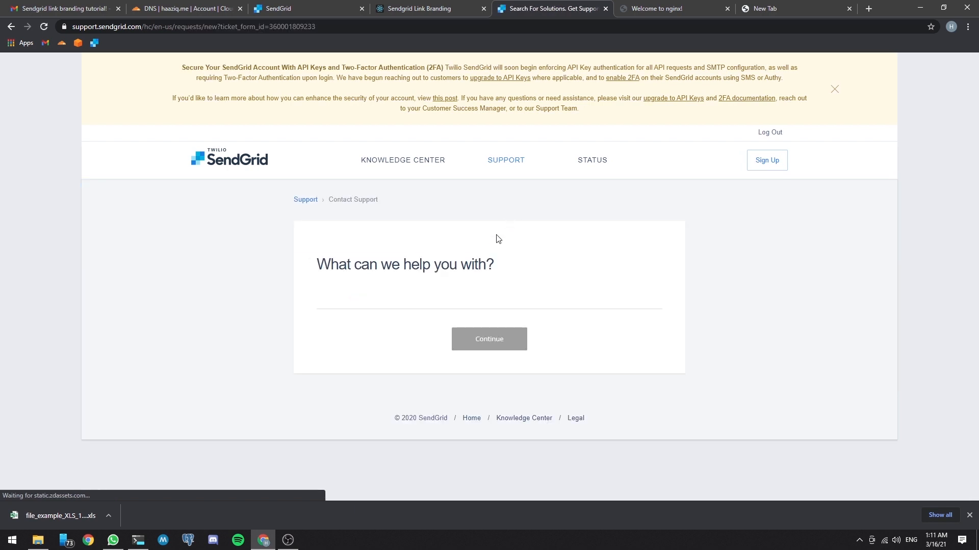
Step: Enter "Enable HTTPS for link branding" as the topic of the support request
{"action": "left_click", "coordinate": [390, 309]}
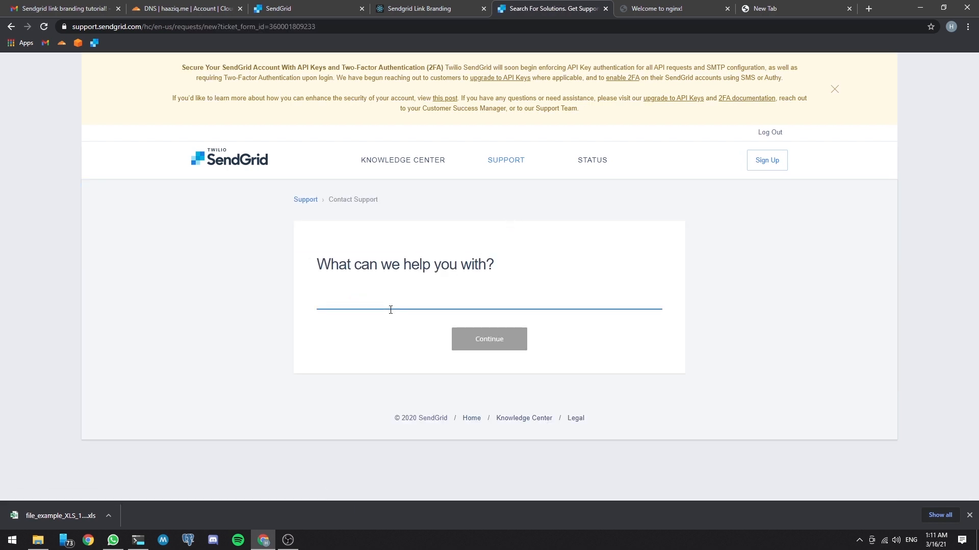
{"action": "type", "text": "Enable SSL"}
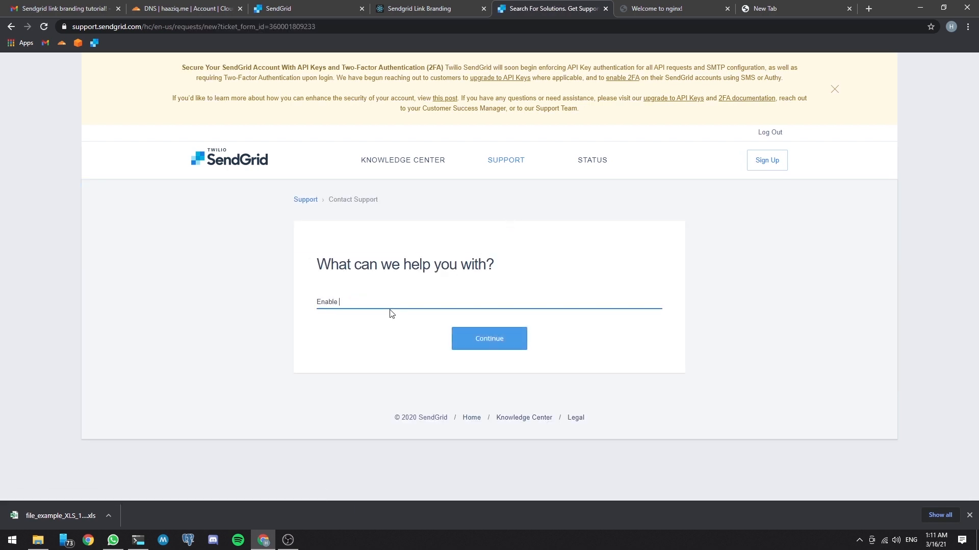
{"action": "key", "text": "BackSpace"}
{"action": "key", "text": "BackSpace"}
{"action": "key", "text": "BackSpace"}
{"action": "type", "text": "HTTPS for link branding"}
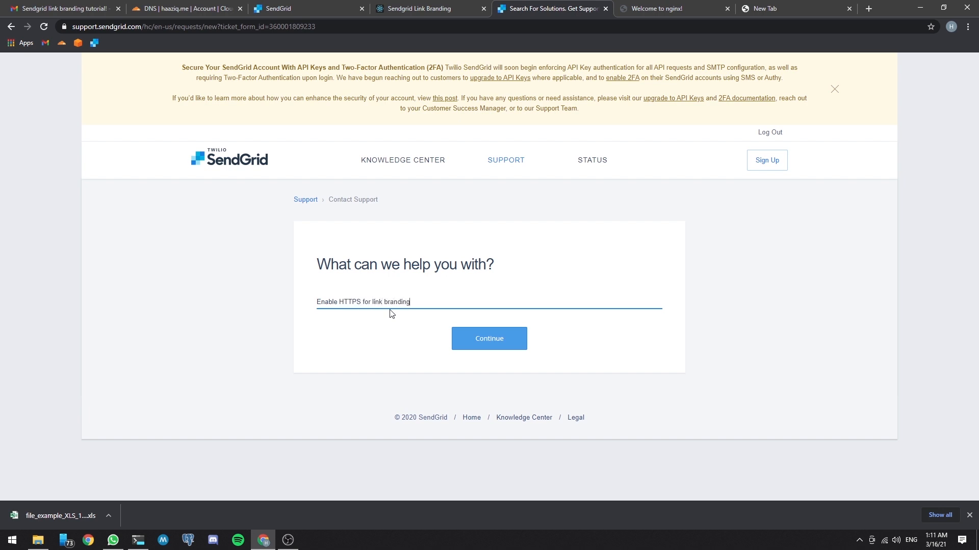